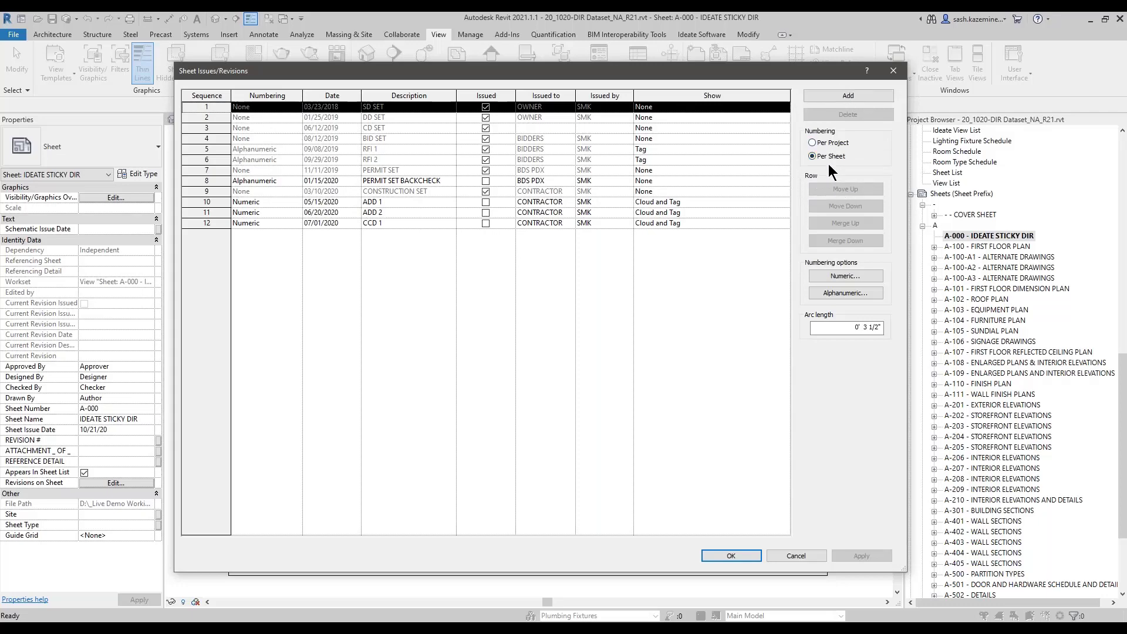
Close the project revisions list without changes and inspect the title block's revision area on sheet A-000
left_click(792, 555)
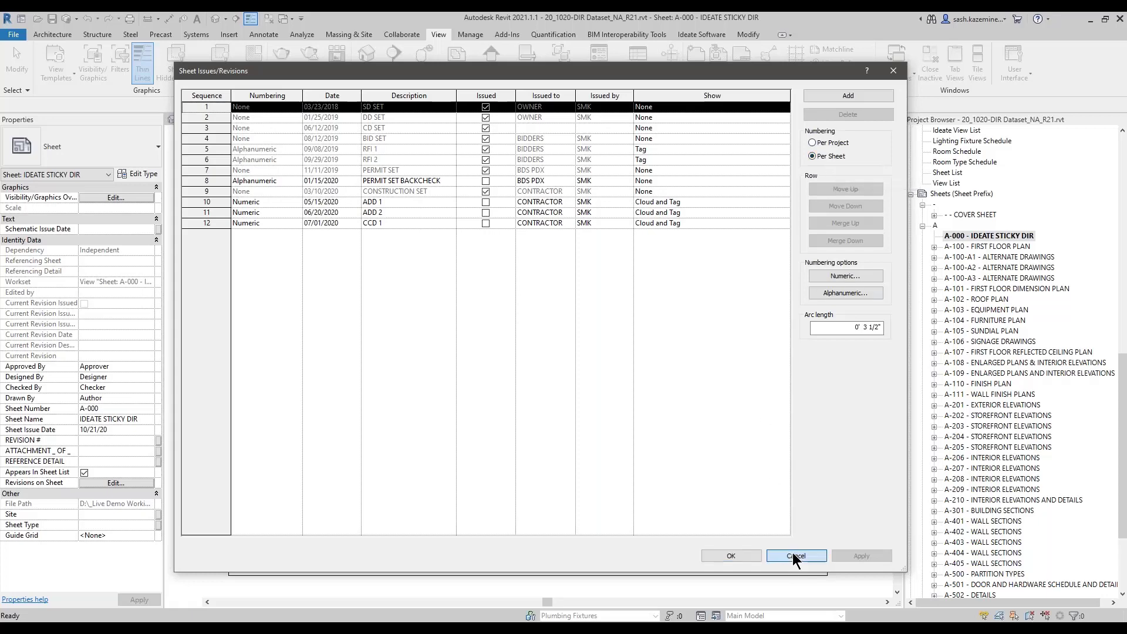
scroll(864, 558, "up", 5)
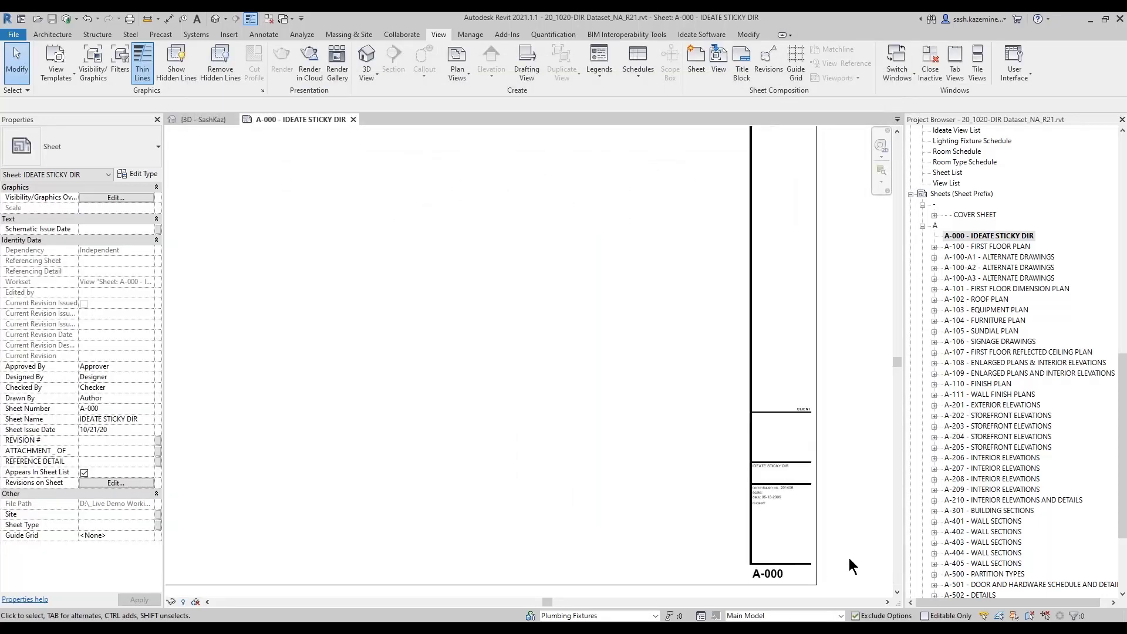
middle_click_drag(864, 558, 845, 427)
scroll(787, 428, "up", 3)
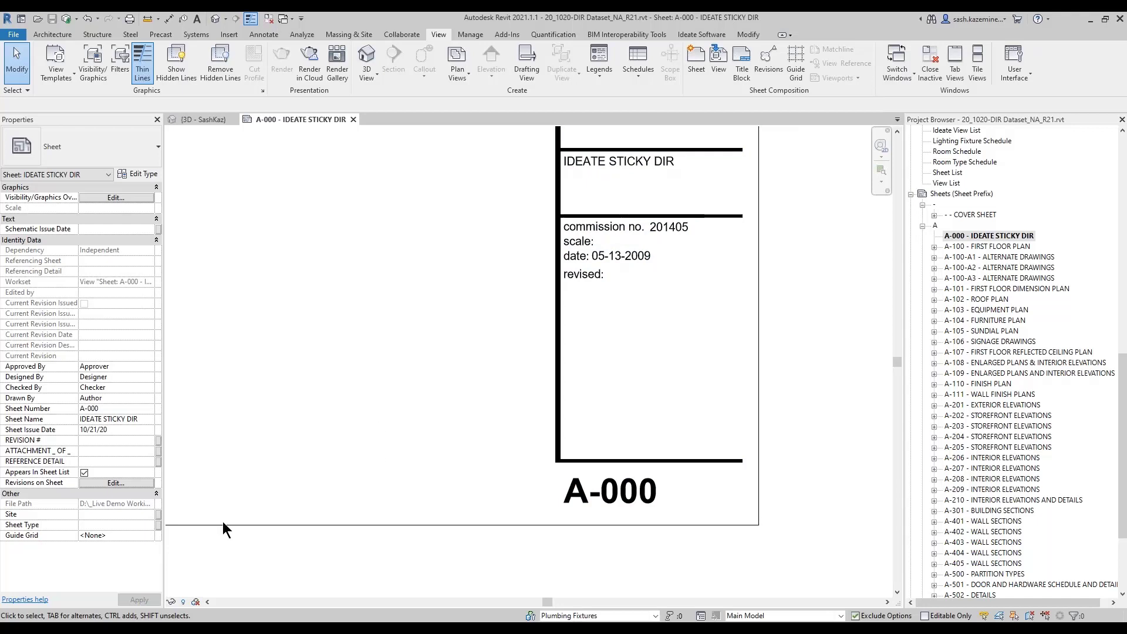
left_click_drag(163, 527, 180, 530)
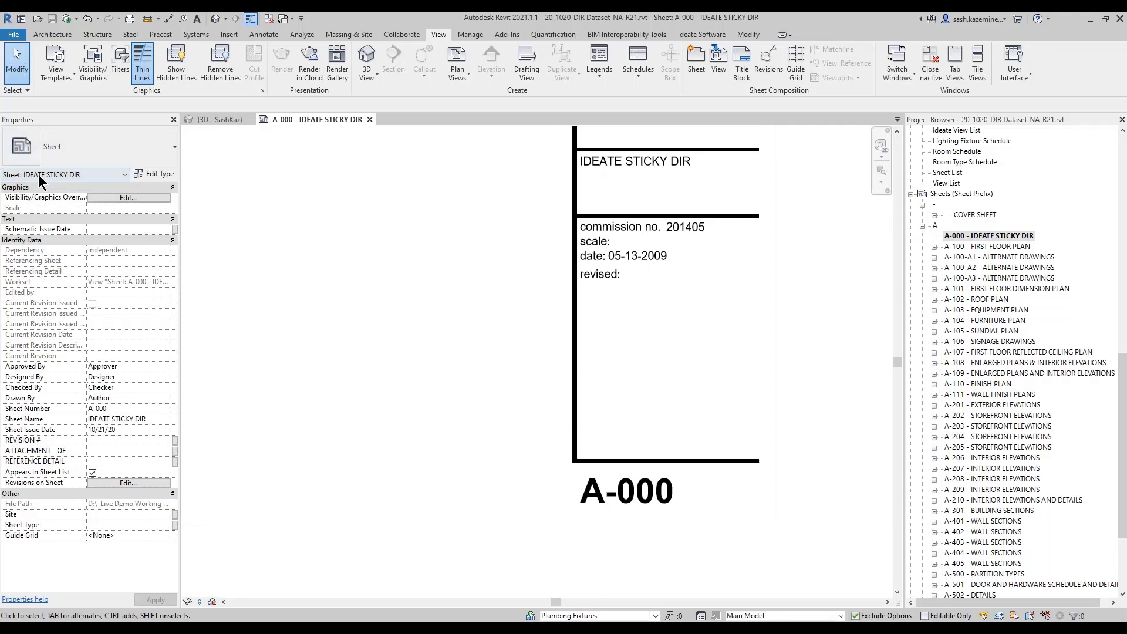
left_click(295, 527)
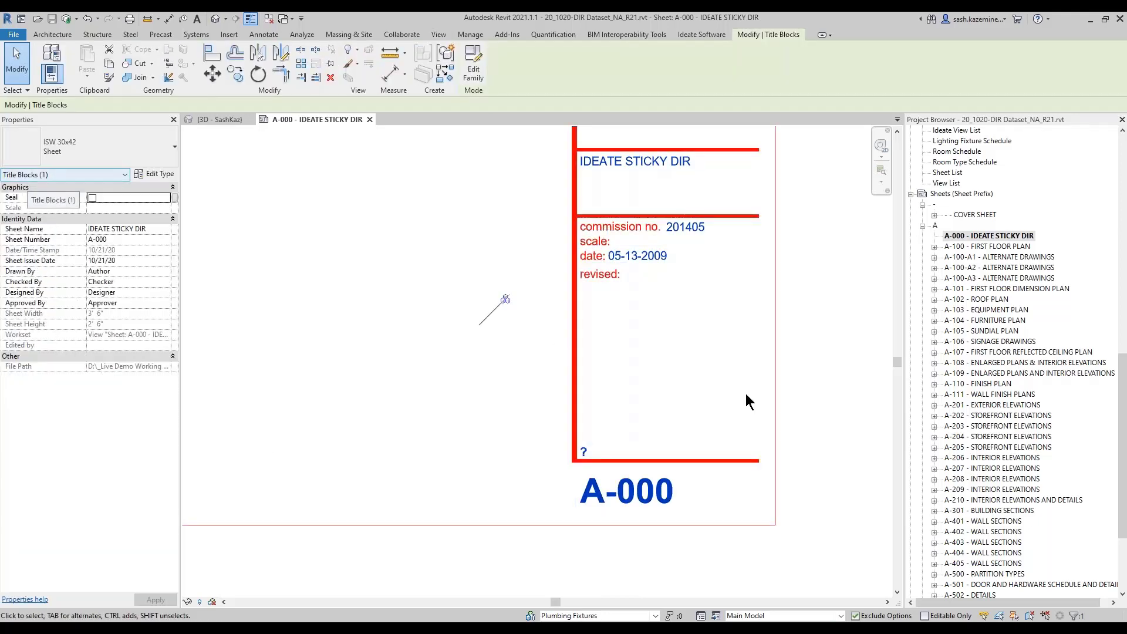
left_click(830, 410)
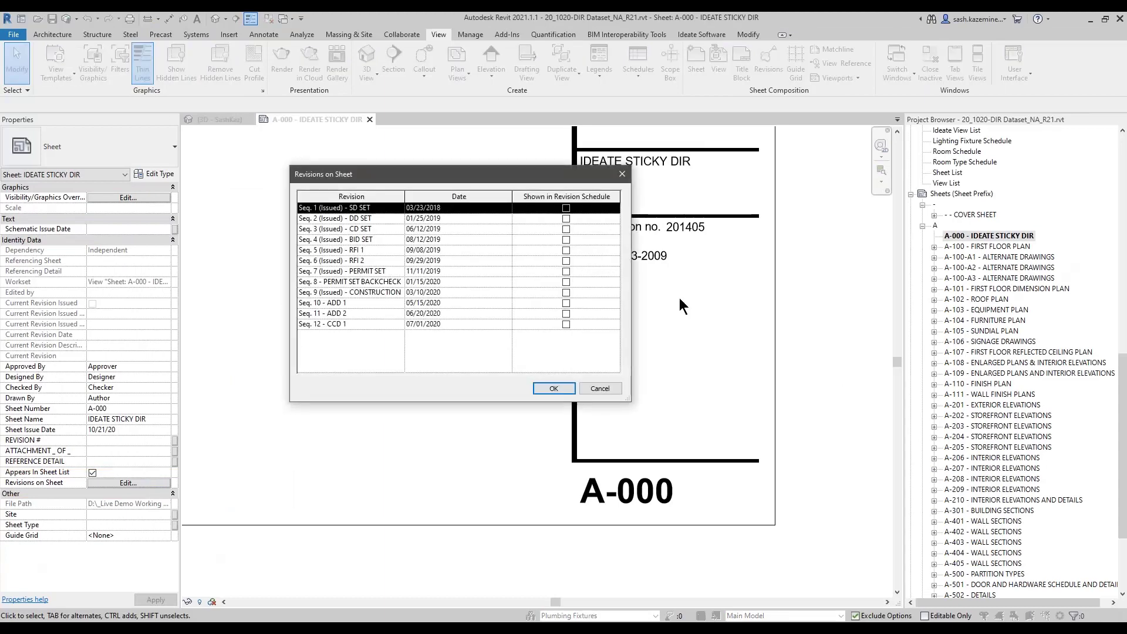
Show the SD SET, DD SET, CD SET and BID SET revisions in the revision schedule of sheet A-000
left_click(566, 208)
left_click(565, 219)
left_click(565, 229)
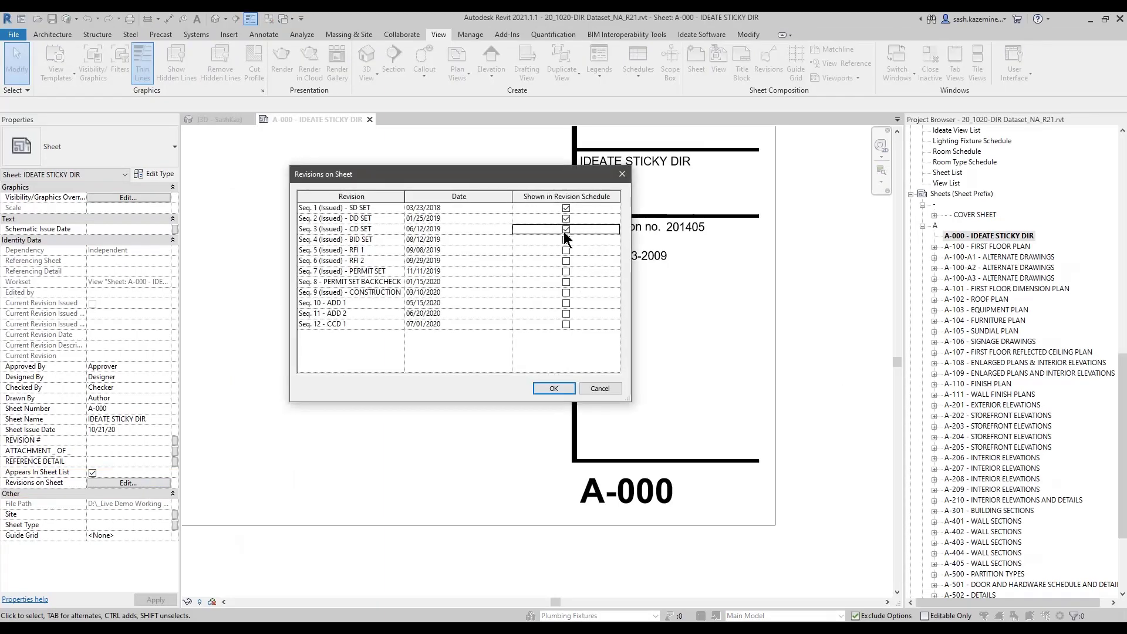
left_click(565, 239)
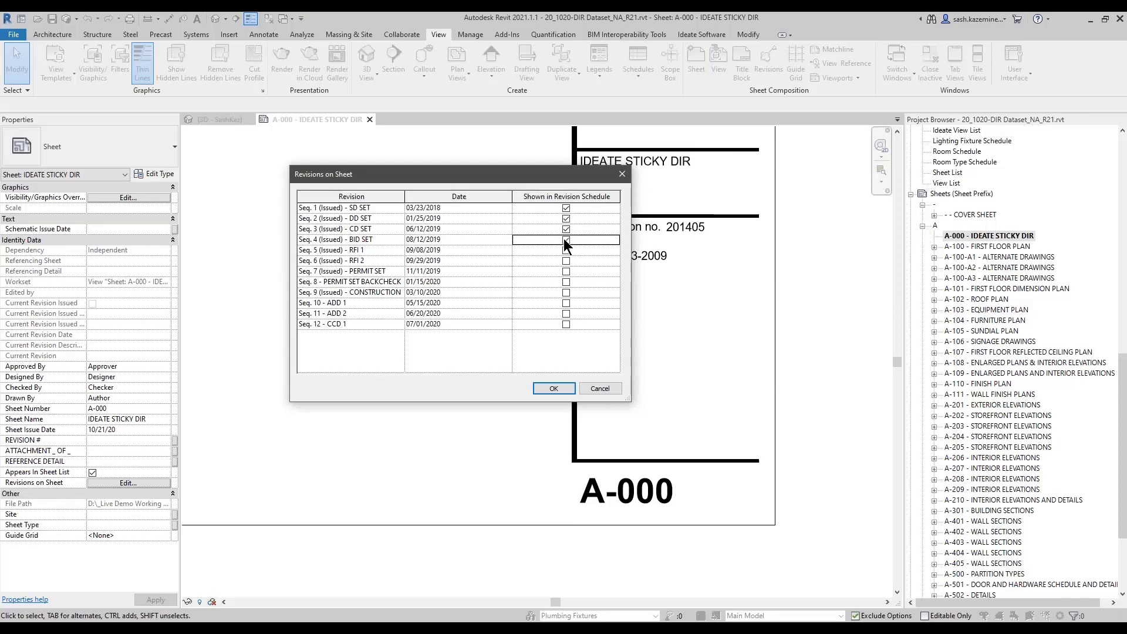
left_click(553, 388)
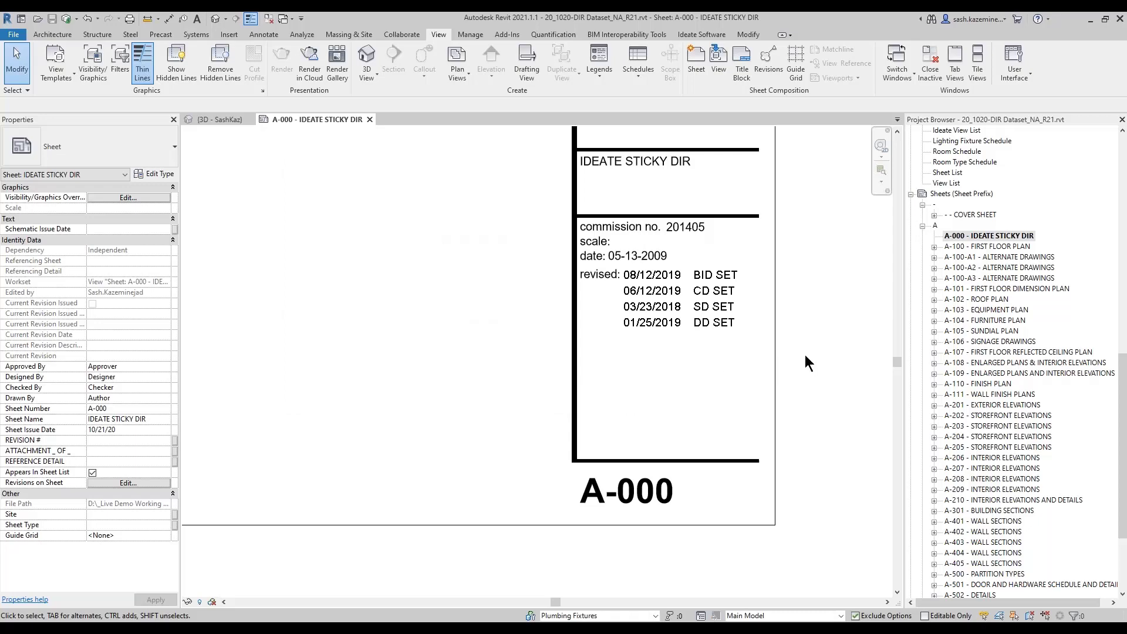
Select sheets A-000 through A-403 together to check which properties they share
key("z")
key("f")
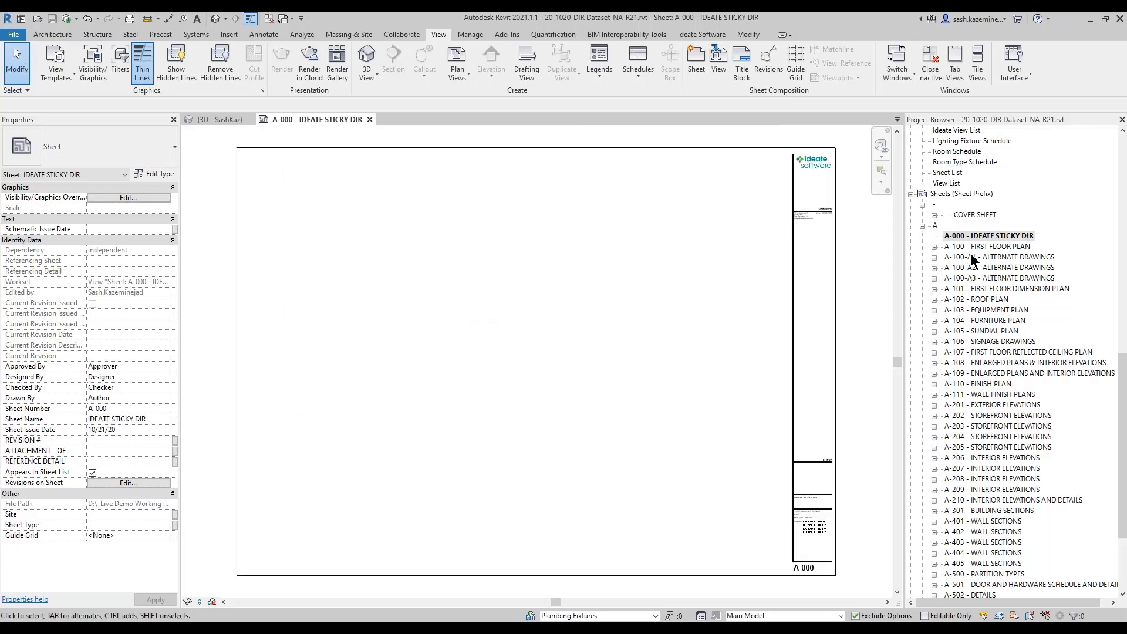
left_click(992, 542, "shift")
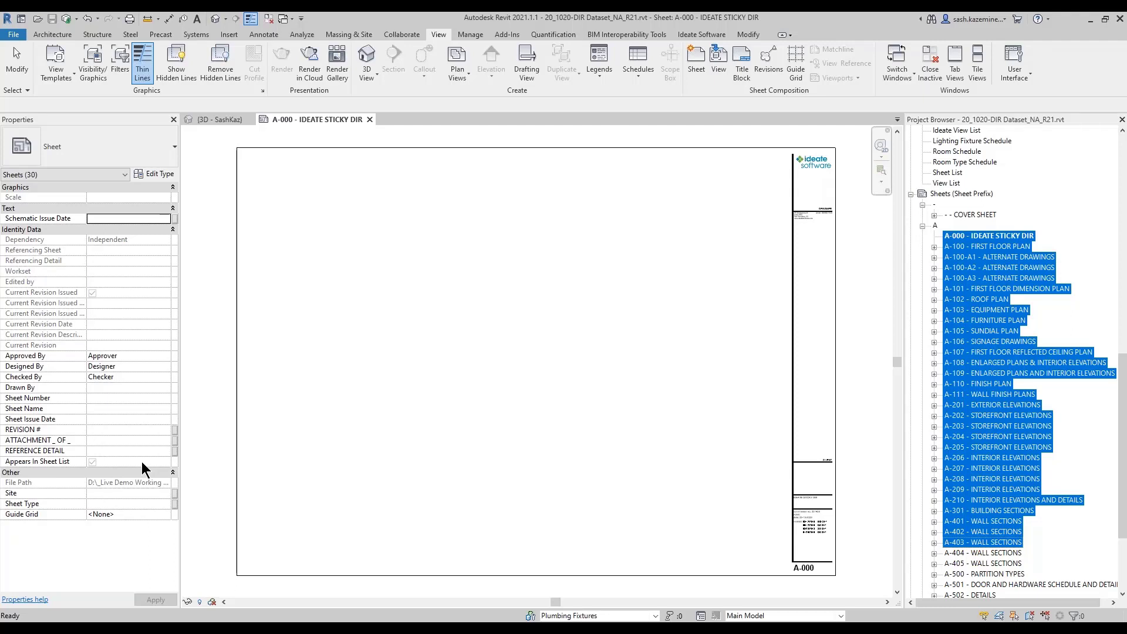
Add the SD SET, DD SET, CD SET and BID SET revisions to the revision schedule of sheet A-100 FIRST FLOOR PLAN
left_click(971, 248)
left_click(152, 484)
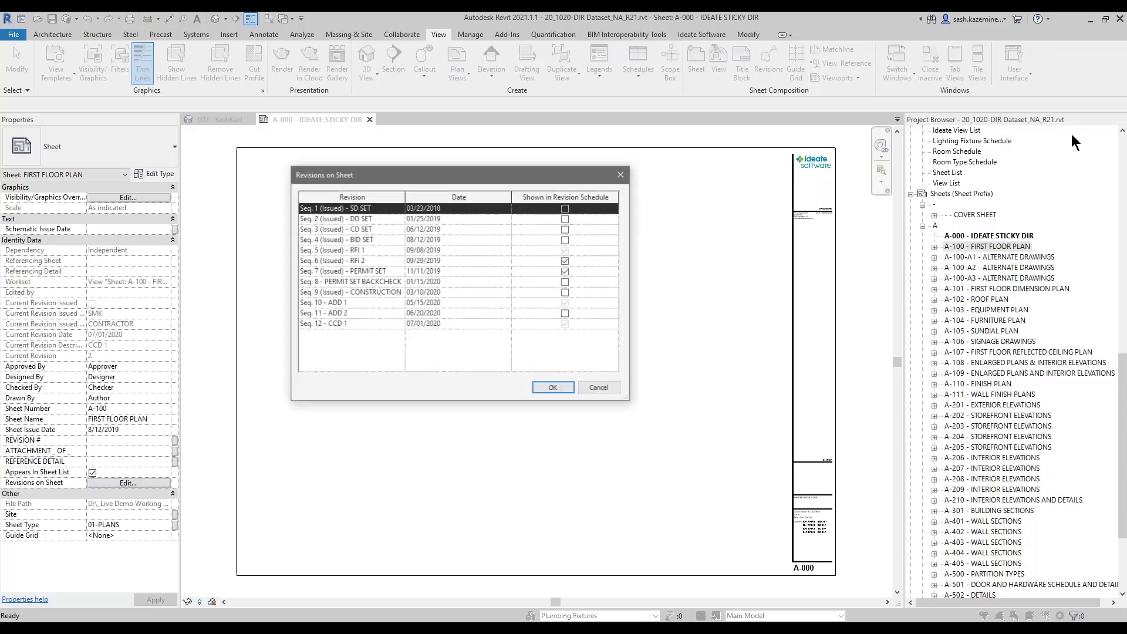
left_click(571, 208)
left_click(566, 218)
left_click(566, 229)
left_click(563, 239)
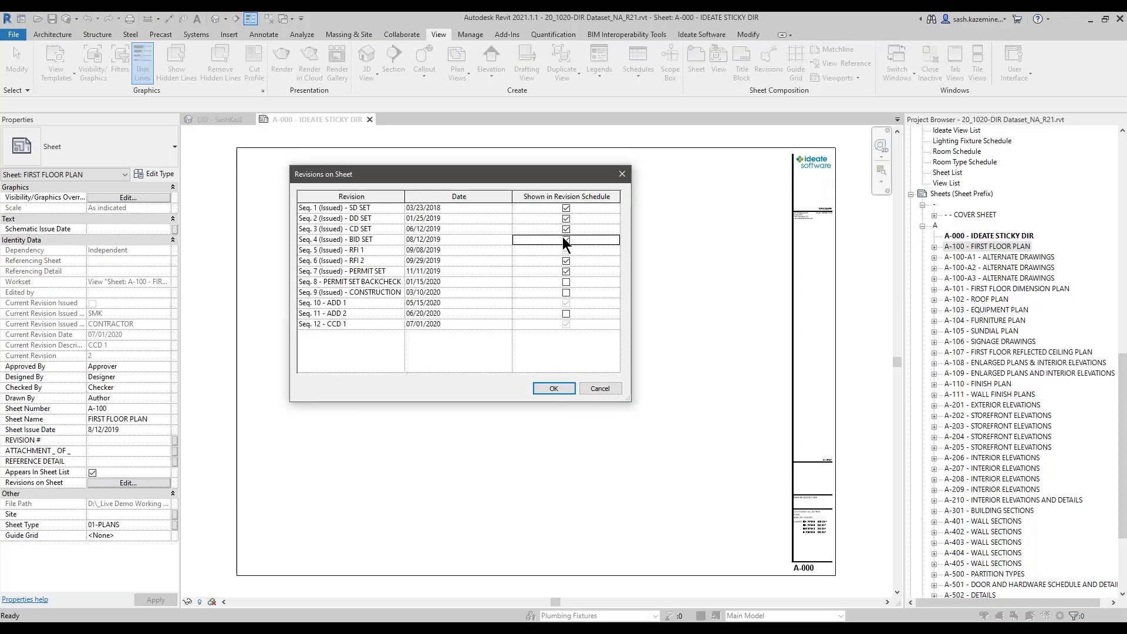
left_click(557, 391)
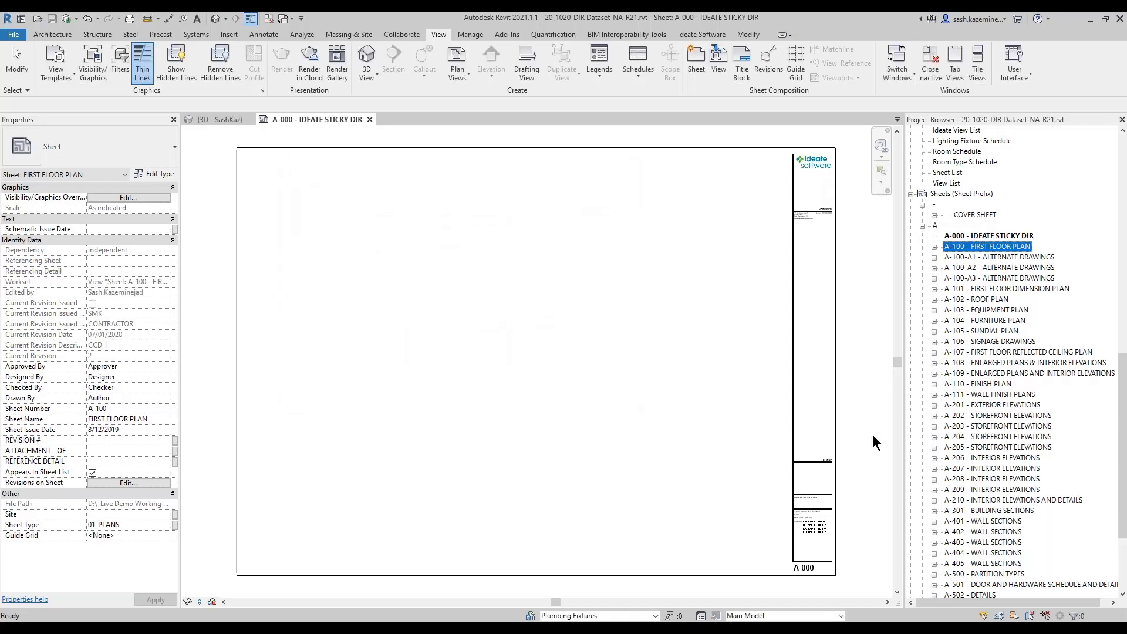
left_click(866, 425)
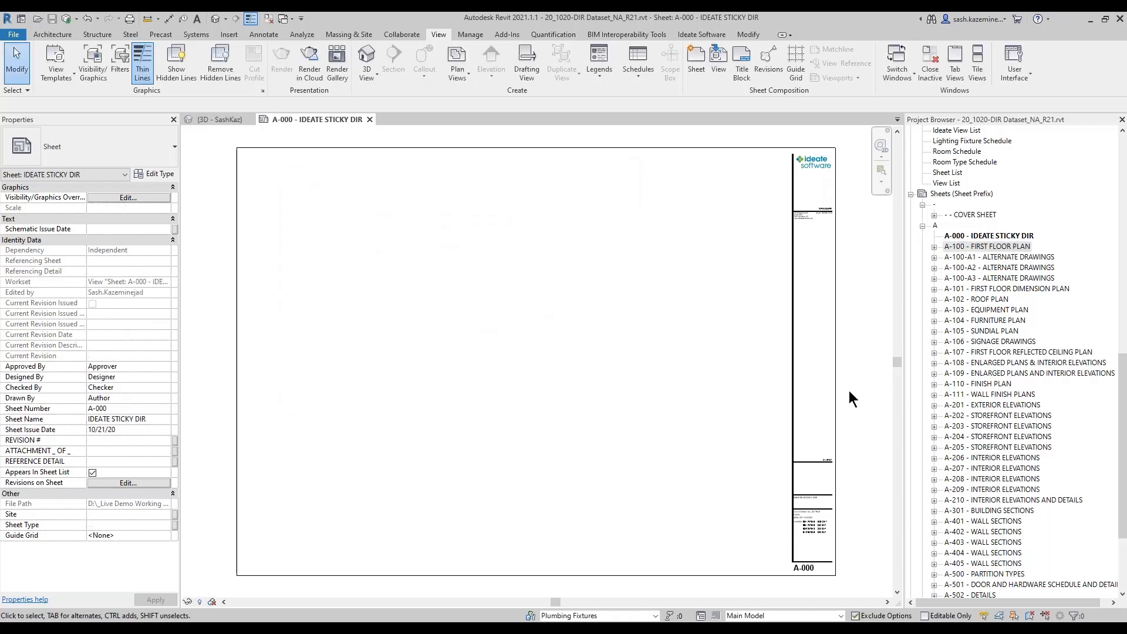
Launch Ideate BIMLink, enlarge its window and start creating a new link
left_click(700, 35)
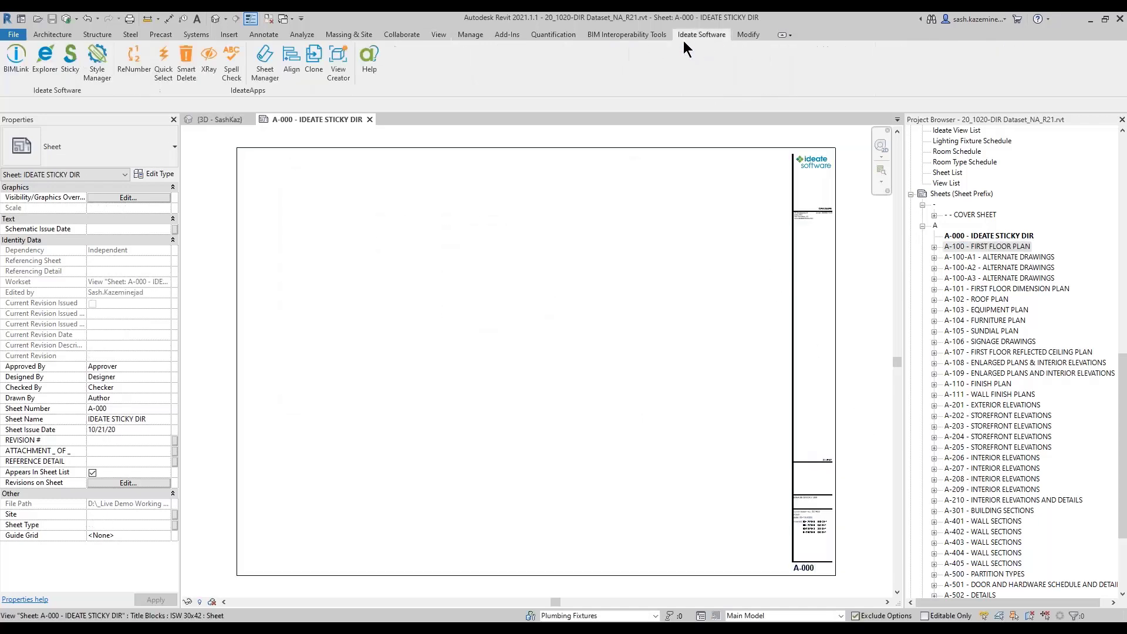
left_click(14, 59)
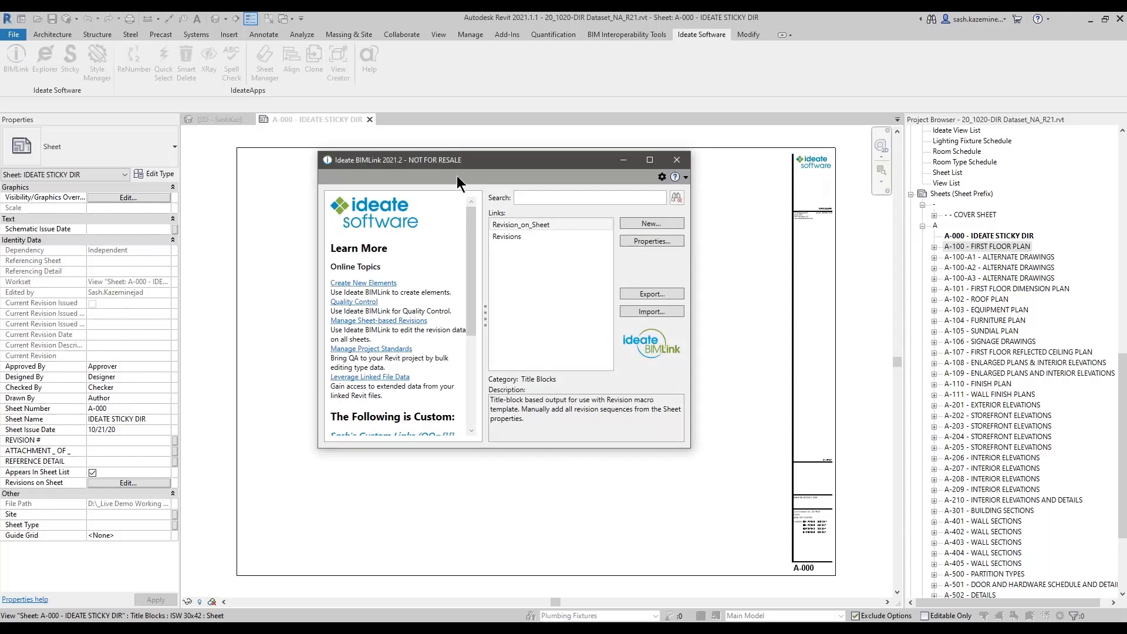
left_click_drag(450, 164, 344, 145)
left_click_drag(579, 421, 669, 457)
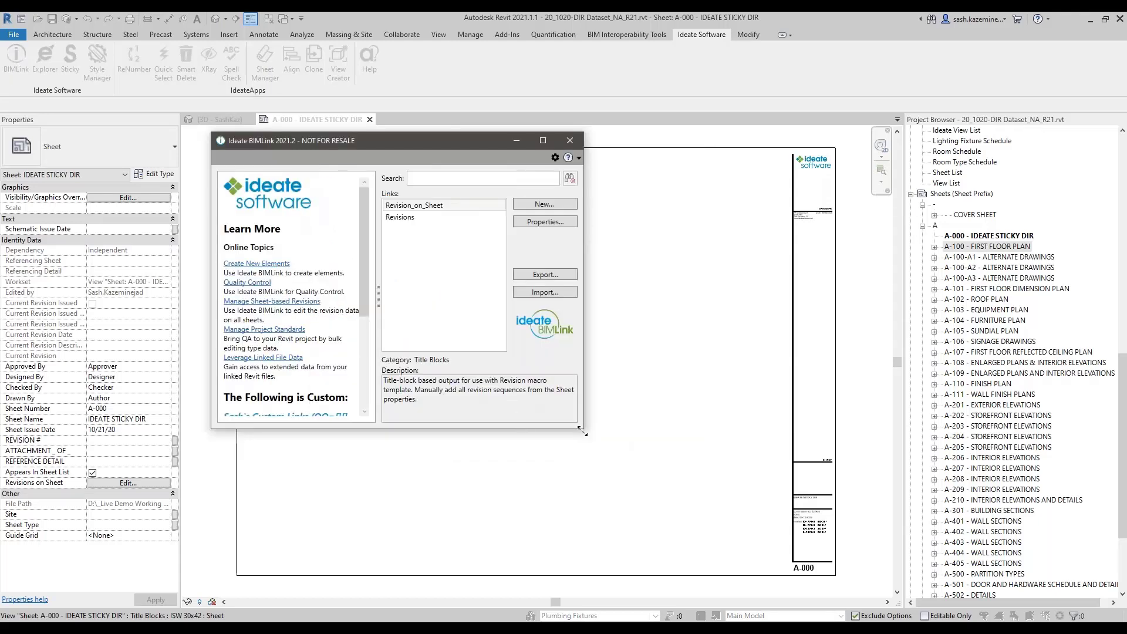
left_click(444, 216)
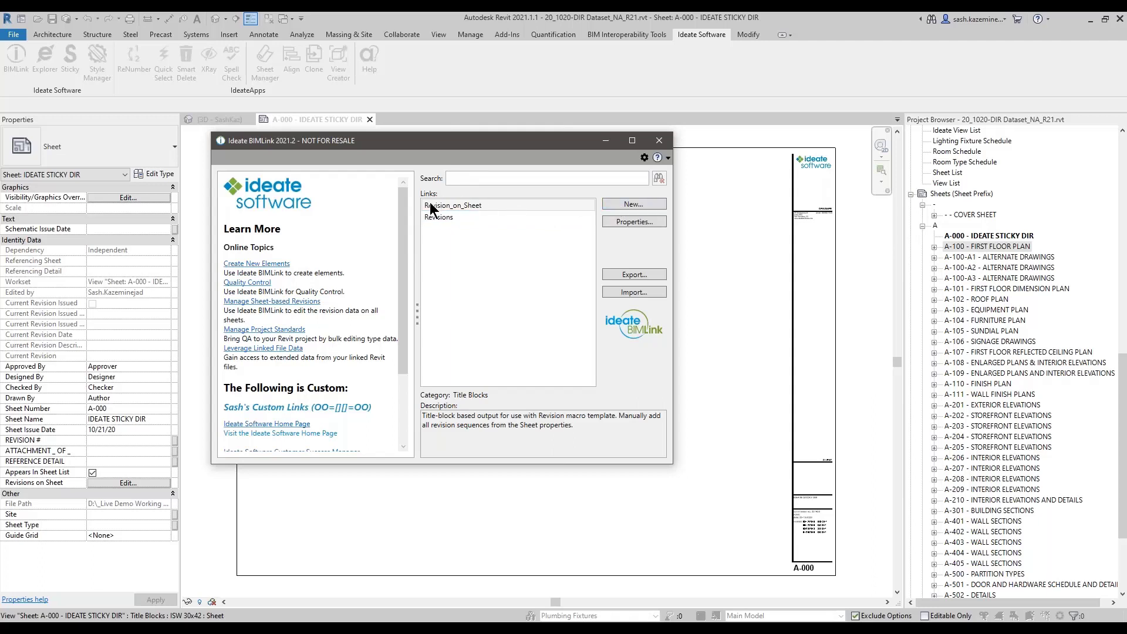
left_click(626, 204)
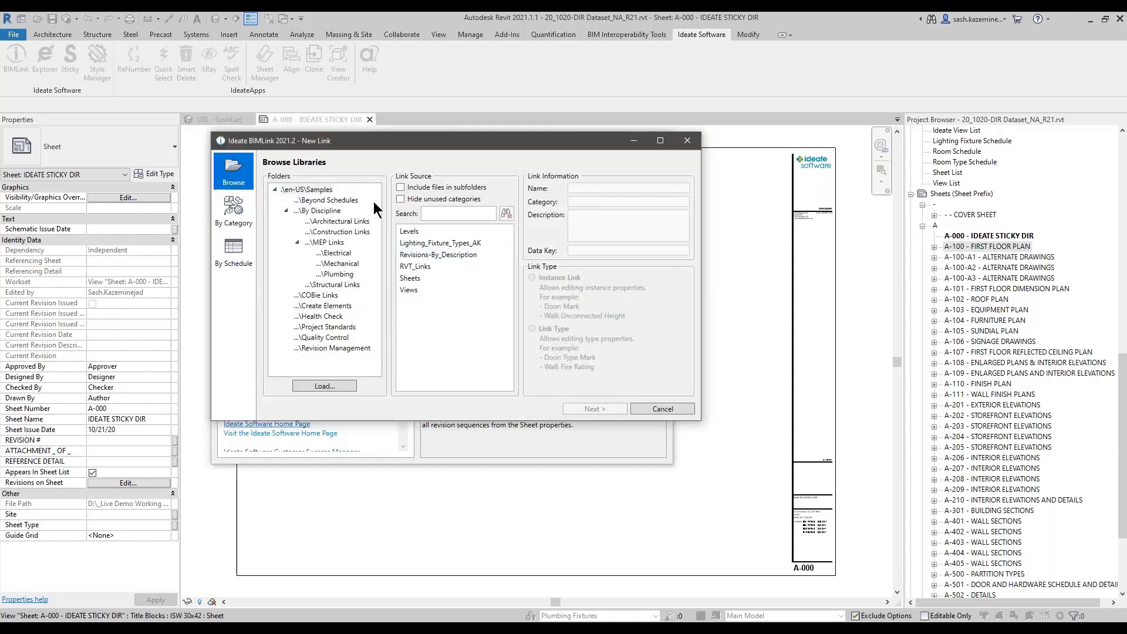
Search the whole en-US\Samples library, including files in subfolders, for "rev" links
left_click(329, 348)
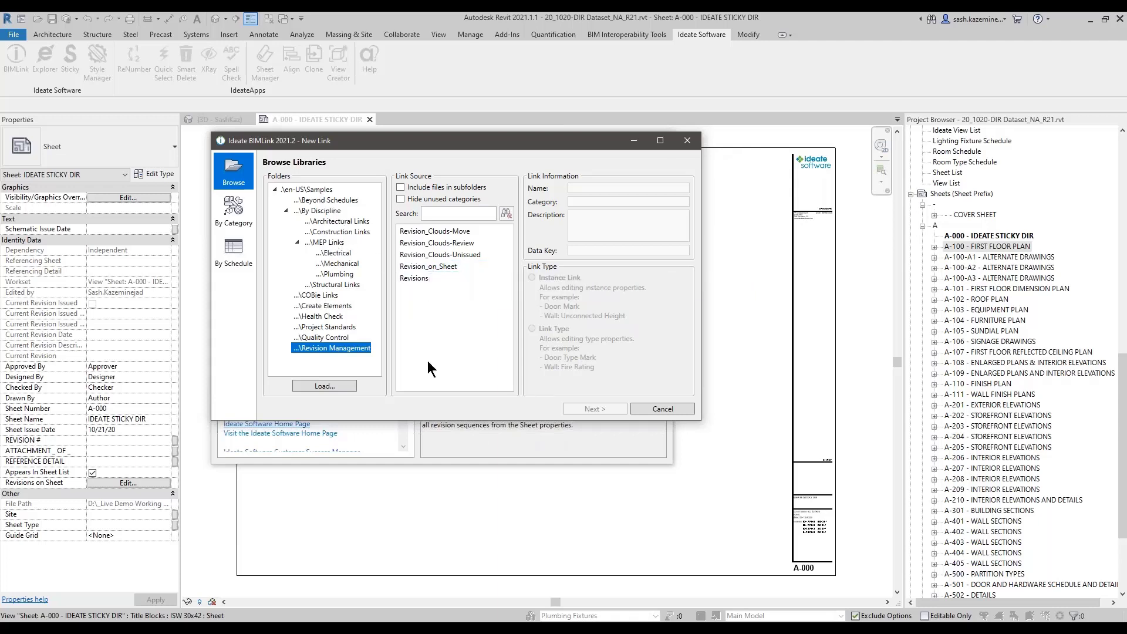
left_click_drag(596, 419, 597, 480)
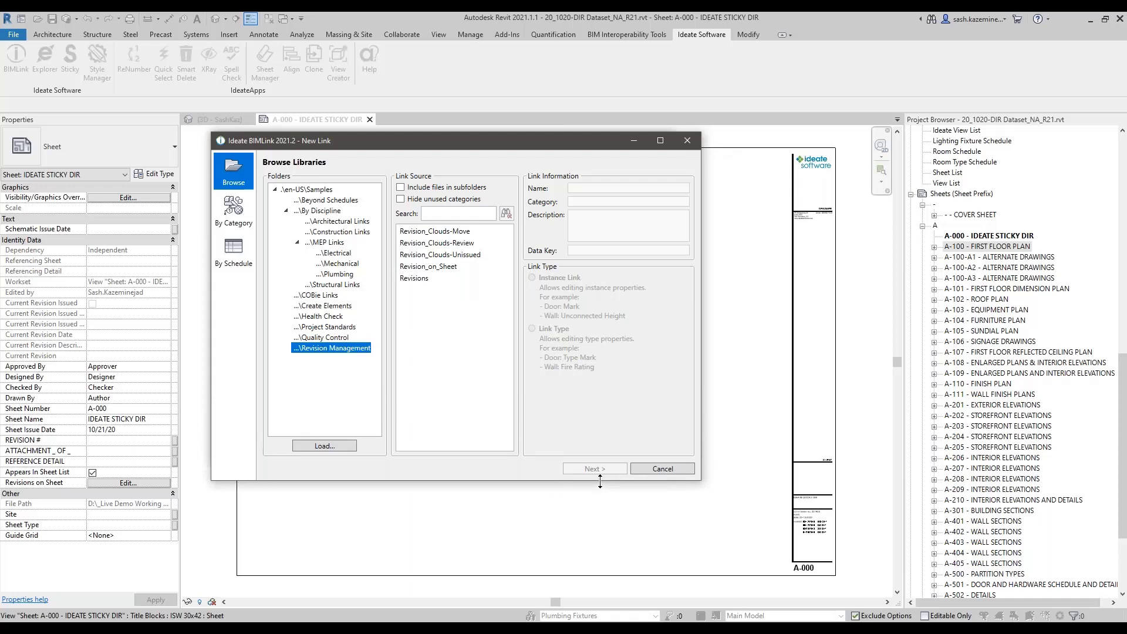
left_click(314, 191)
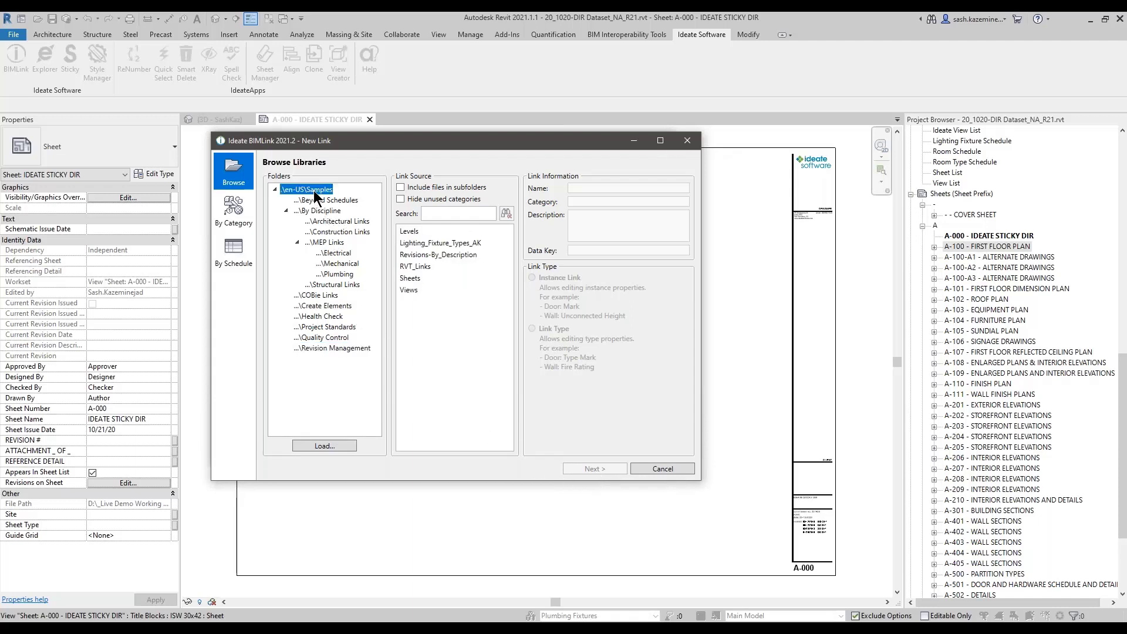
left_click(399, 188)
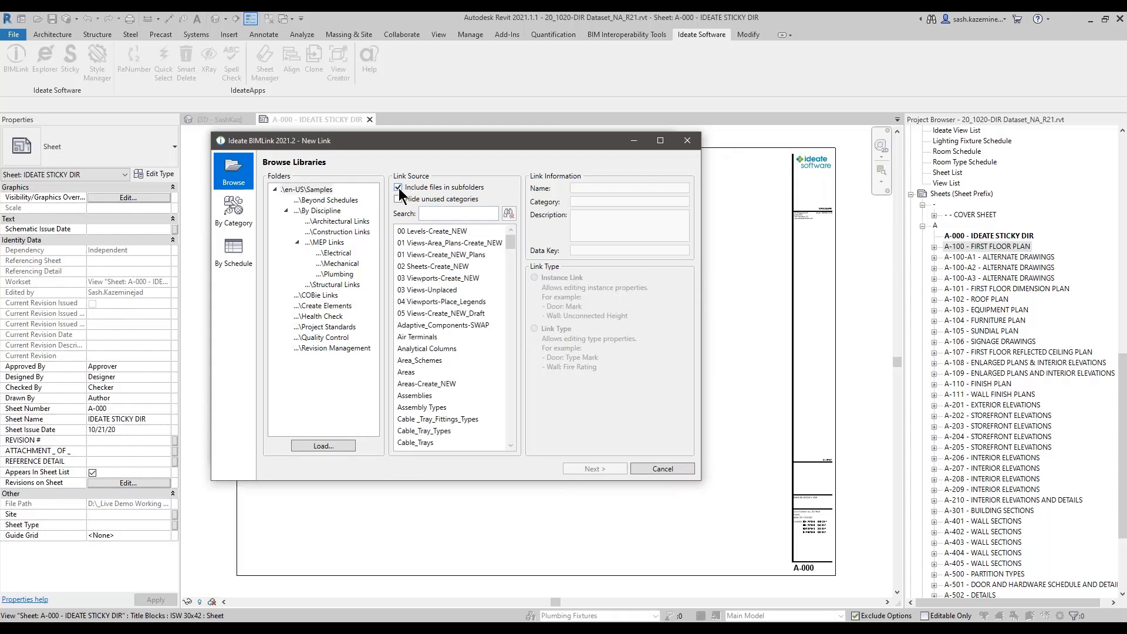
left_click_drag(513, 247, 537, 241)
mouse_move(510, 242)
left_mouse_down()
mouse_move(507, 434)
mouse_move(526, 232)
left_mouse_up()
left_click(441, 214)
type("rev")
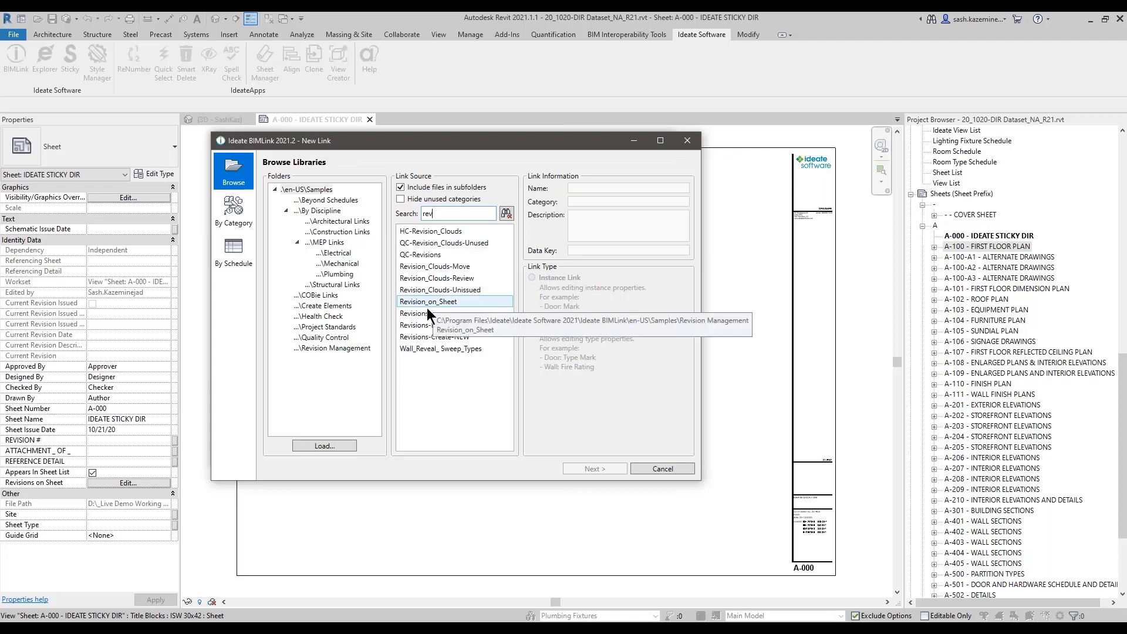
Choose Revision_on_Sheet from the samples library as the link source and move the dialog to expose the existing links
left_click(344, 349)
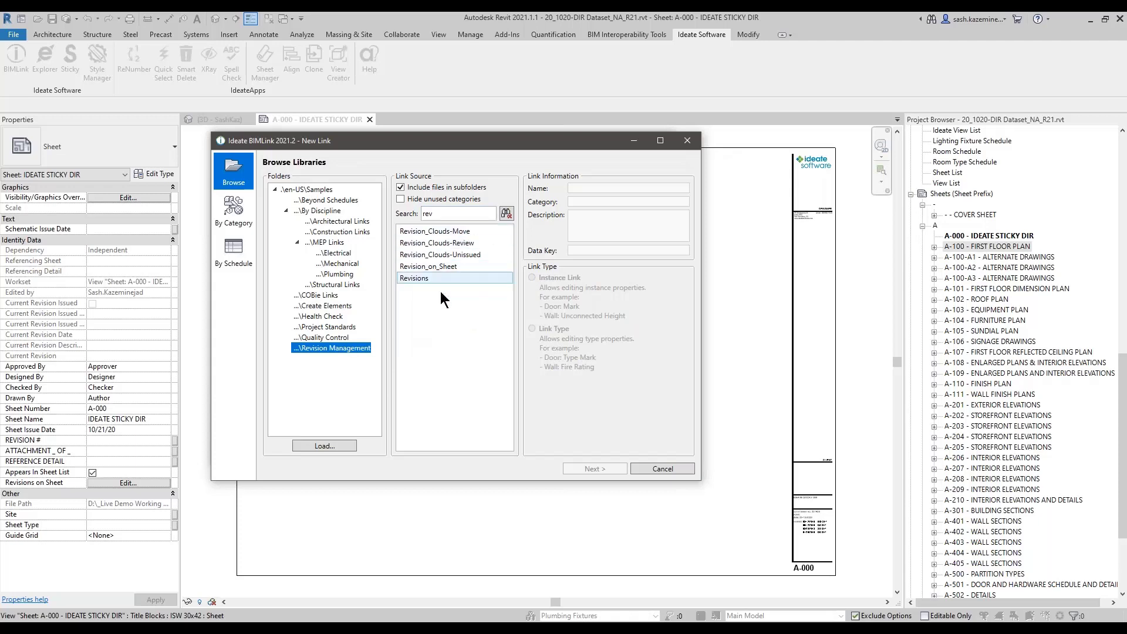
left_click(307, 190)
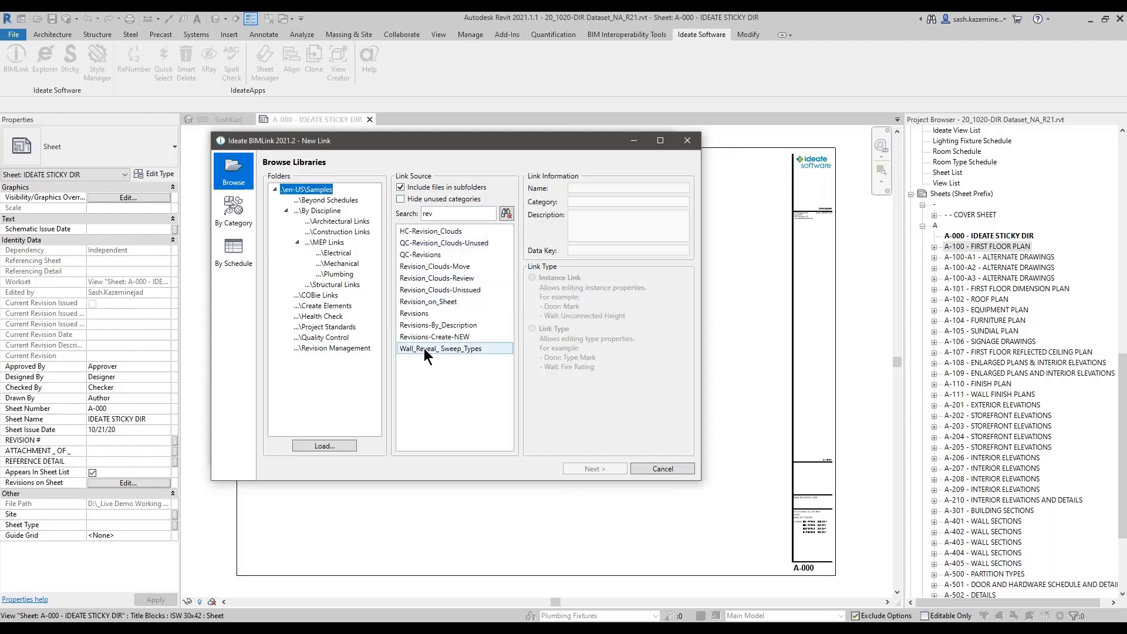
left_click(433, 302)
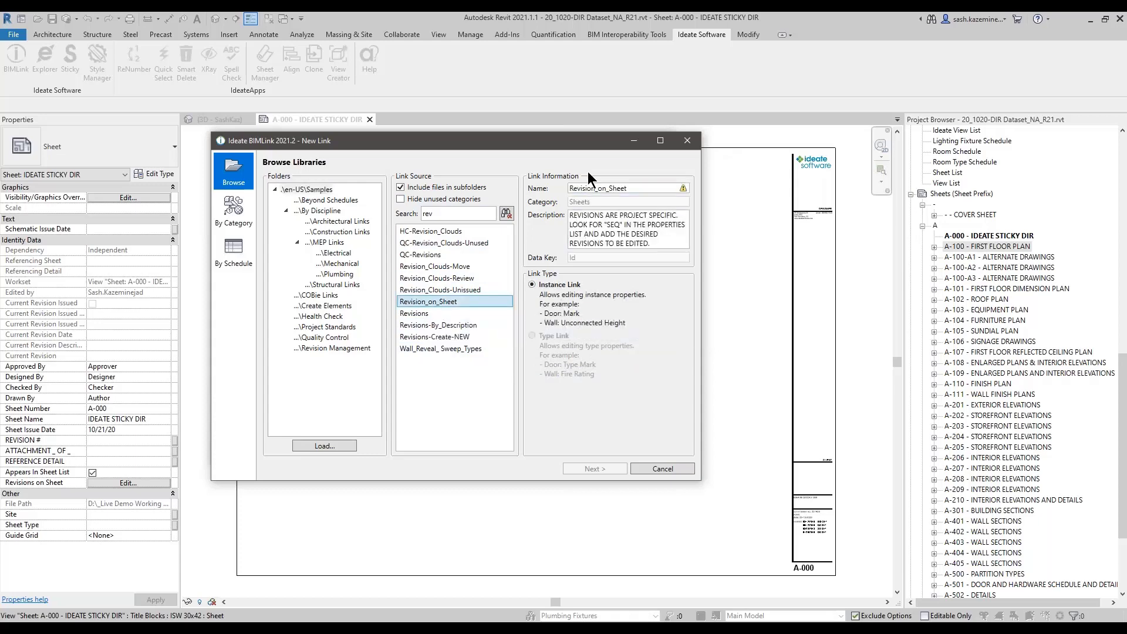
left_click_drag(586, 148, 583, 175)
left_click_drag(583, 239, 592, 227)
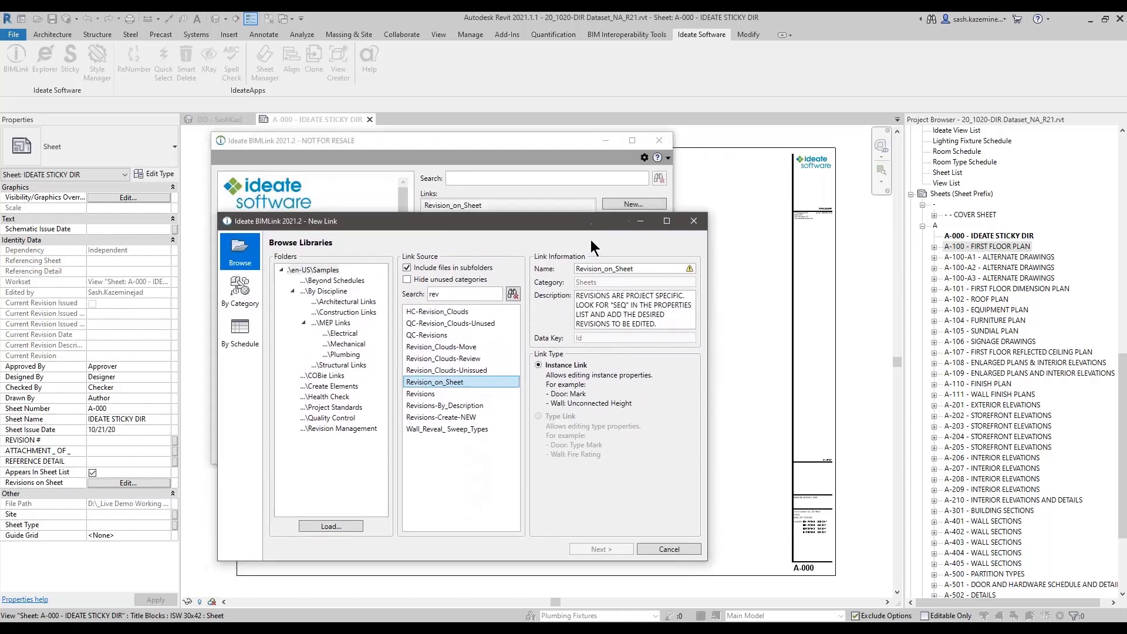
mouse_move(680, 280)
left_click_drag(524, 230, 525, 254)
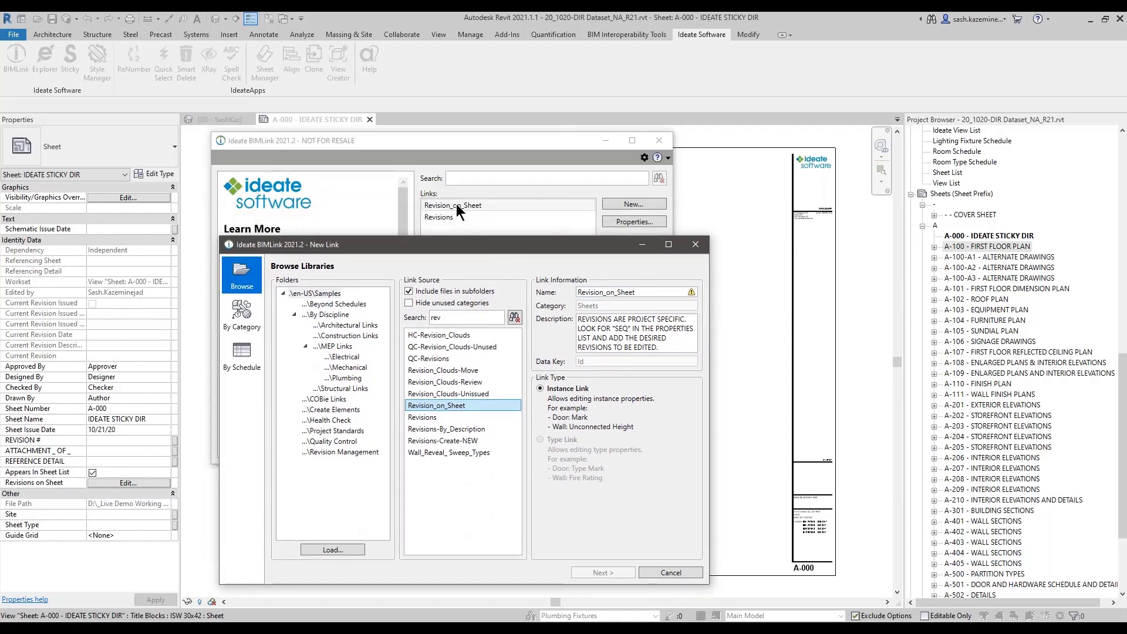
key("ctrl")
key("ctrl")
key("ctrl")
key("ctrl")
key("ctrl")
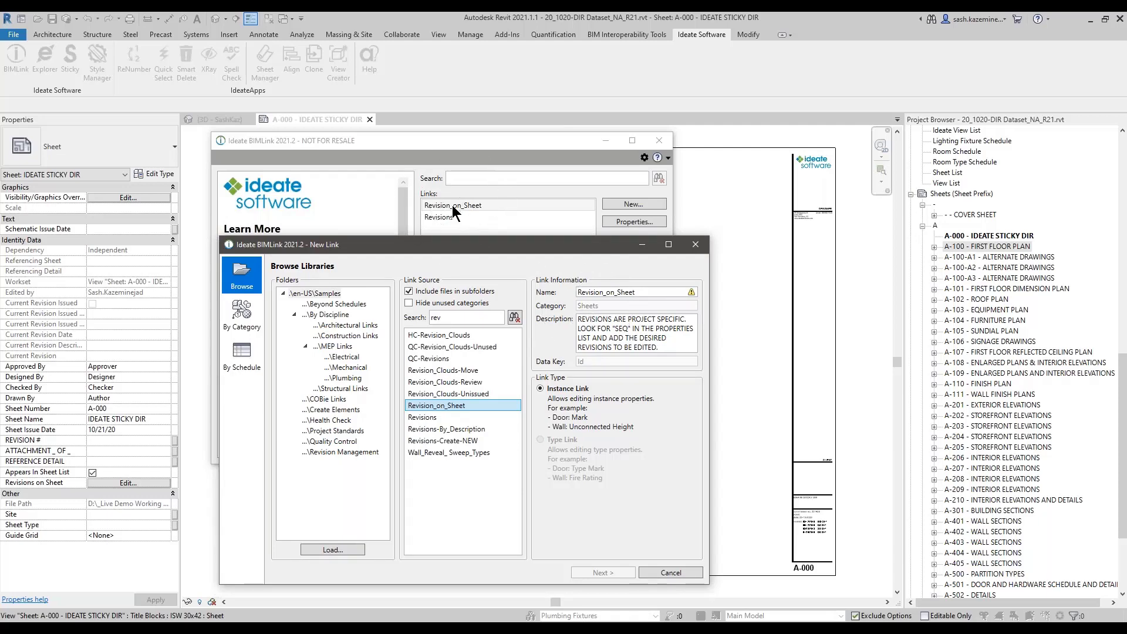
Rename the new link as Edit_Revision_on_Sheet and continue to the next stage of its setup
left_click(577, 293)
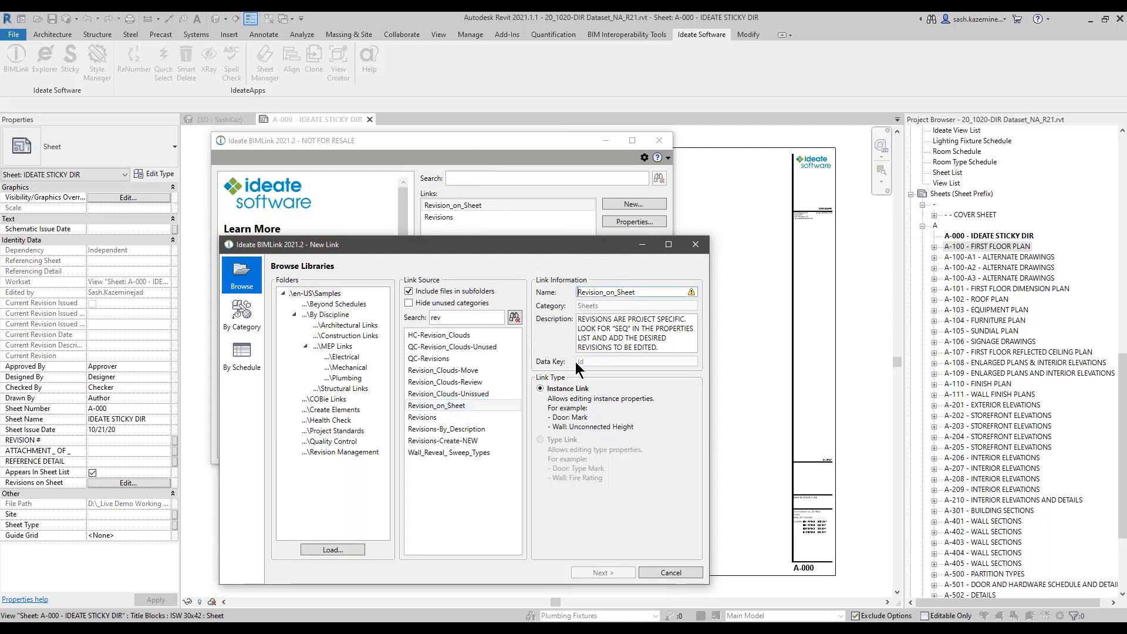
type("Edit")
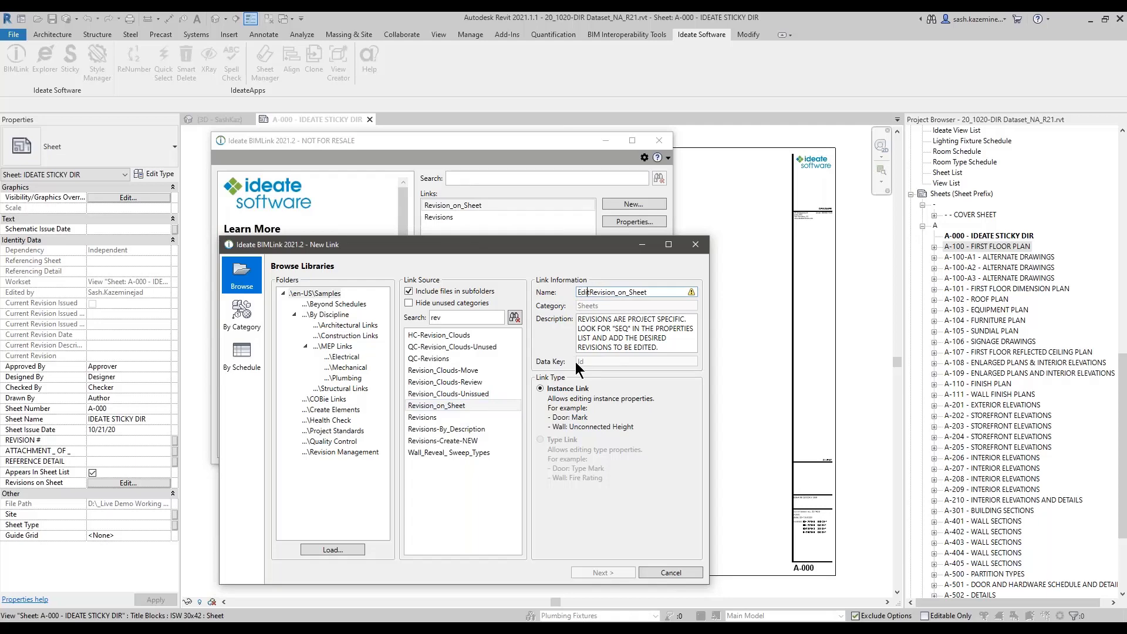
type("_")
left_click(638, 316)
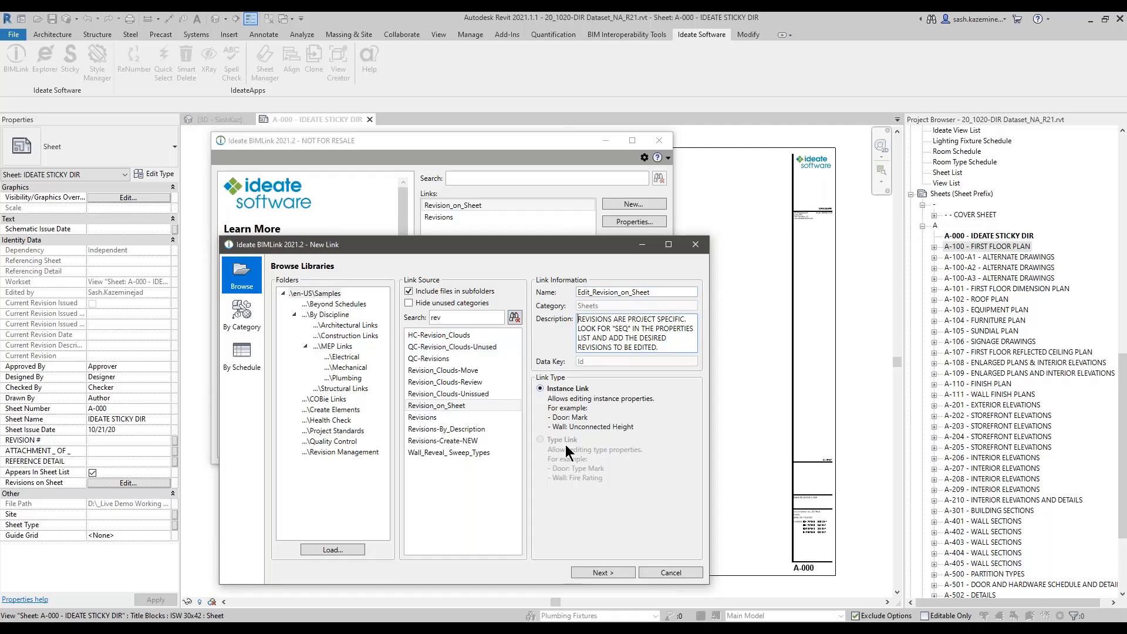
left_click(601, 572)
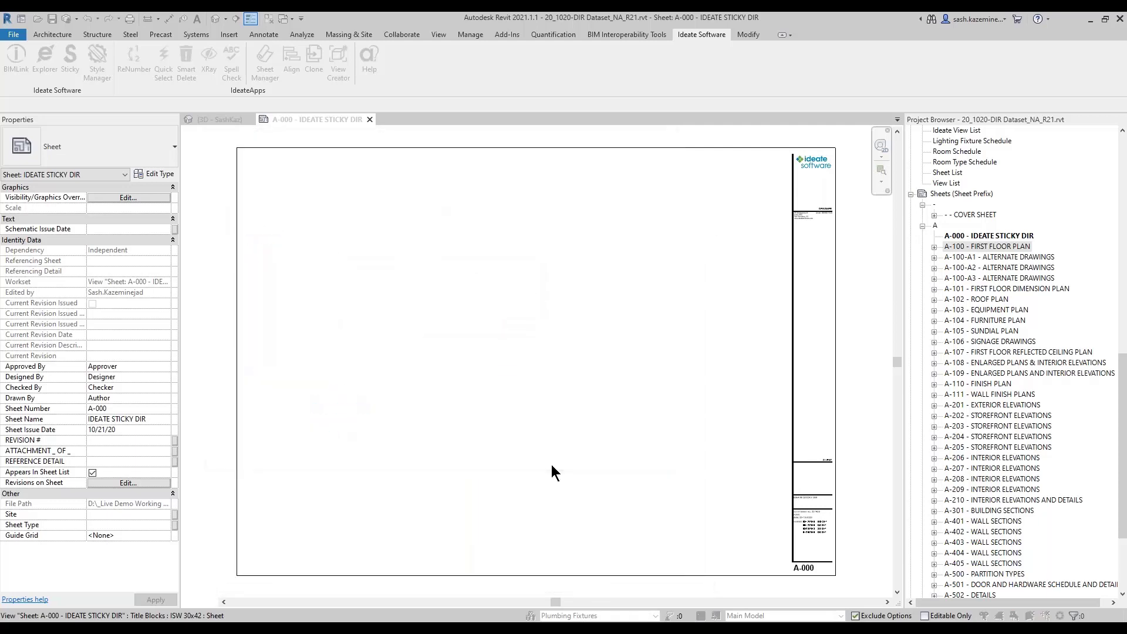
Examine the link's Seq. revision properties and compare their sheet preview columns with the sheet's Revisions on Sheet parameter
left_click_drag(488, 241, 480, 75)
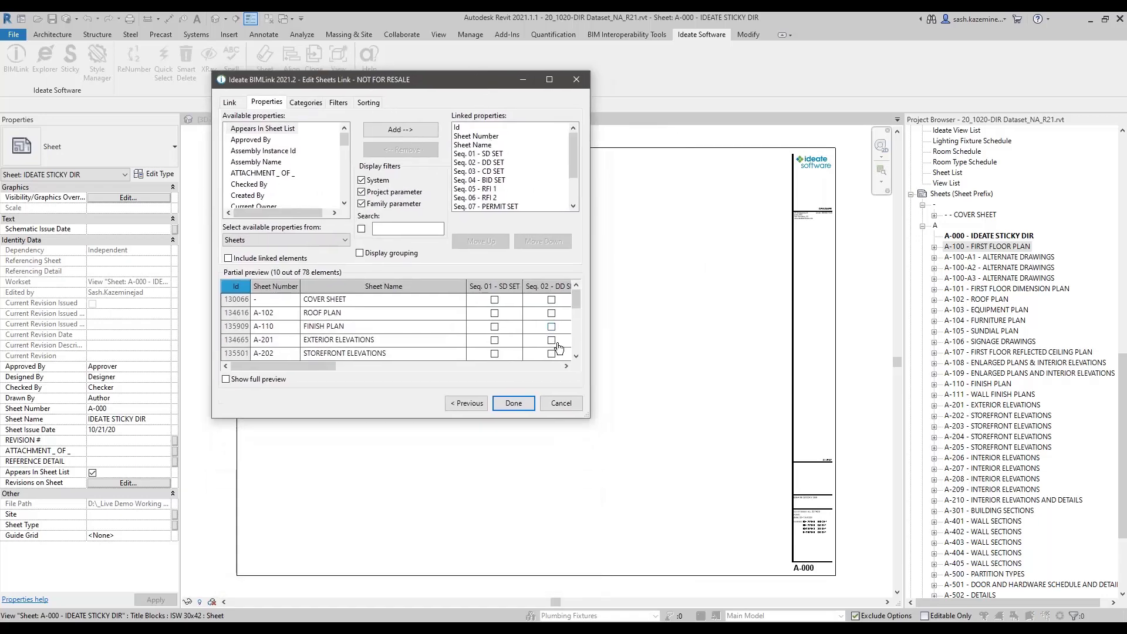
left_click_drag(589, 418, 747, 518)
left_click_drag(726, 166, 734, 180)
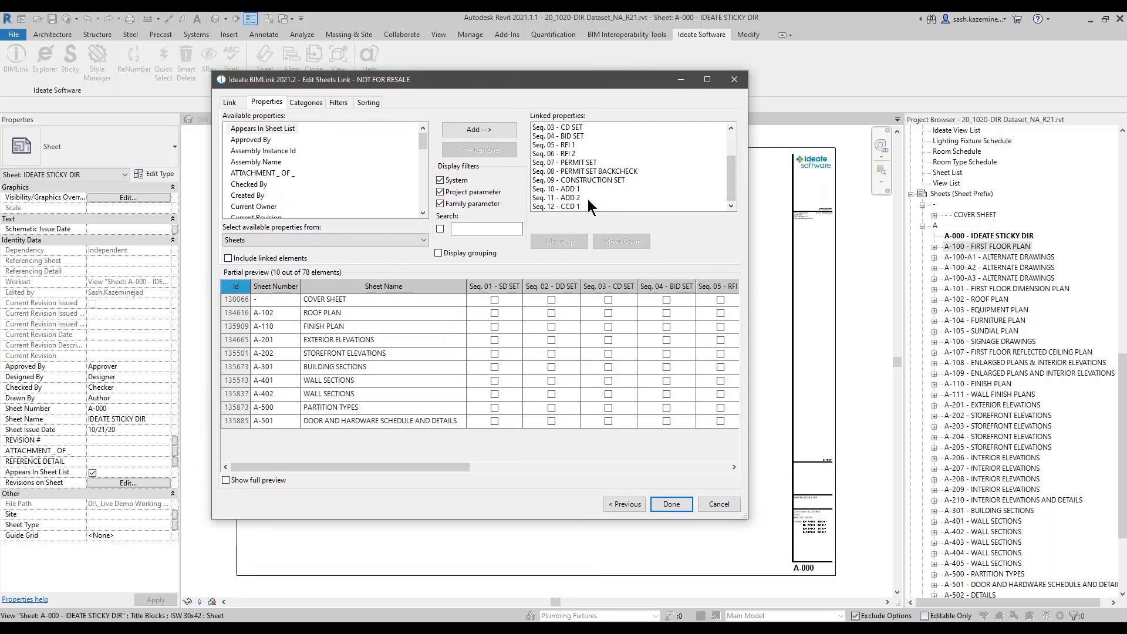
scroll(587, 199, "up", 2)
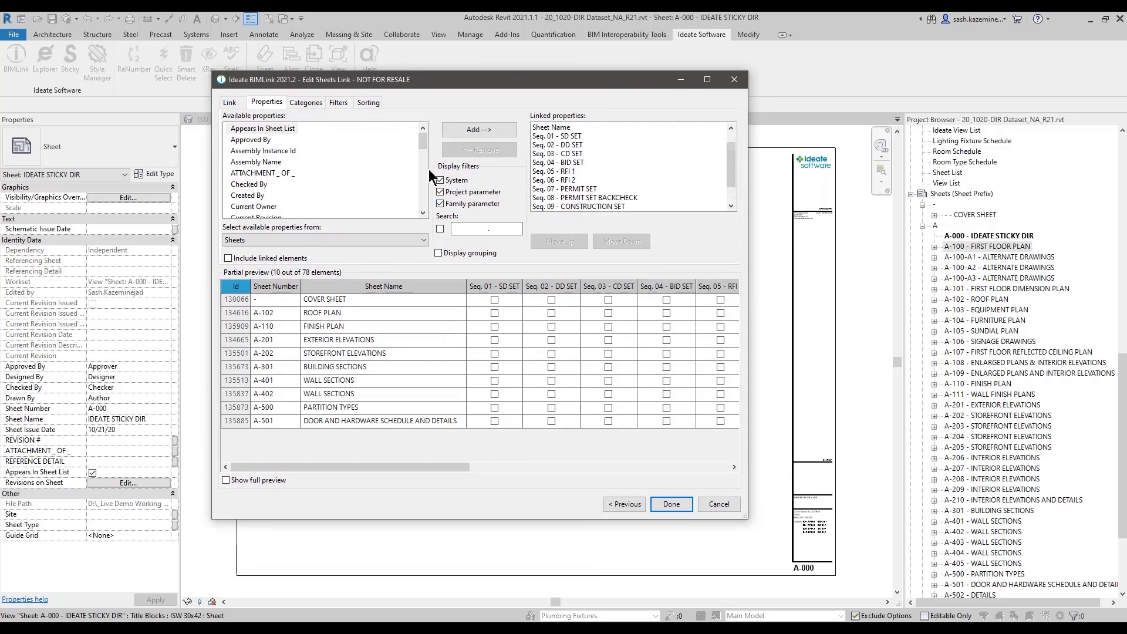
left_click_drag(294, 86, 266, 80)
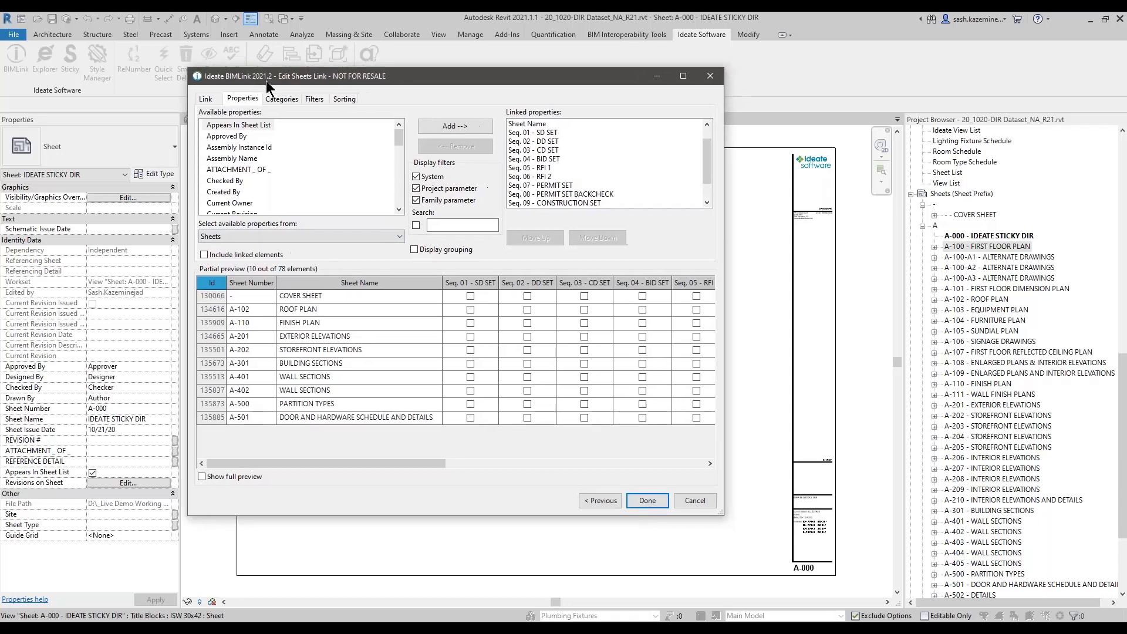
left_click_drag(717, 511, 890, 581)
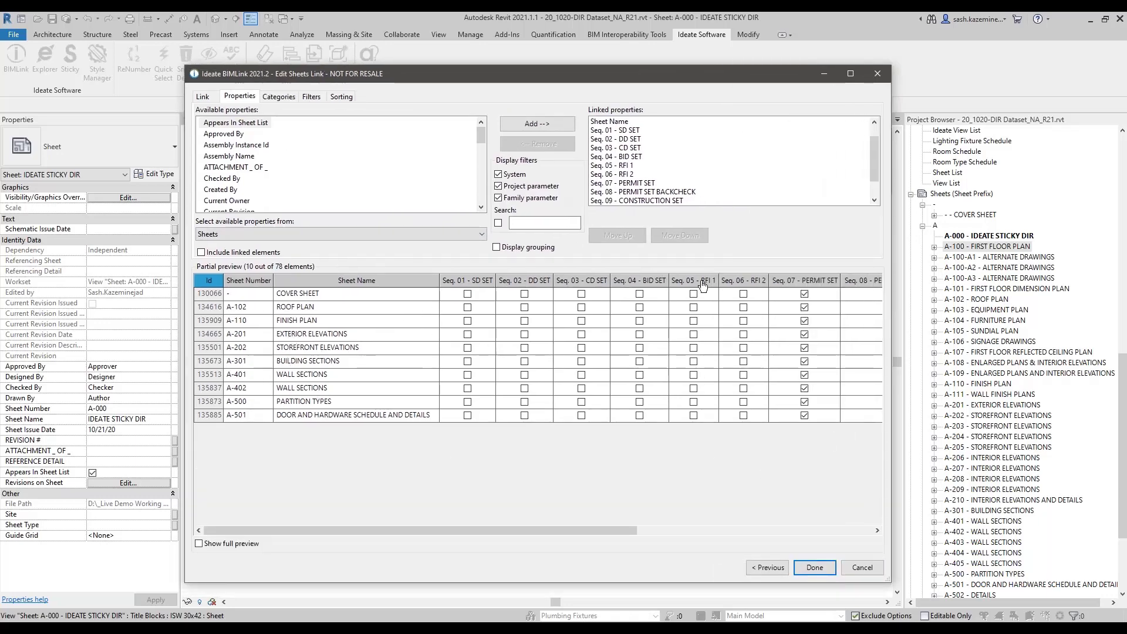
left_click_drag(577, 530, 708, 535)
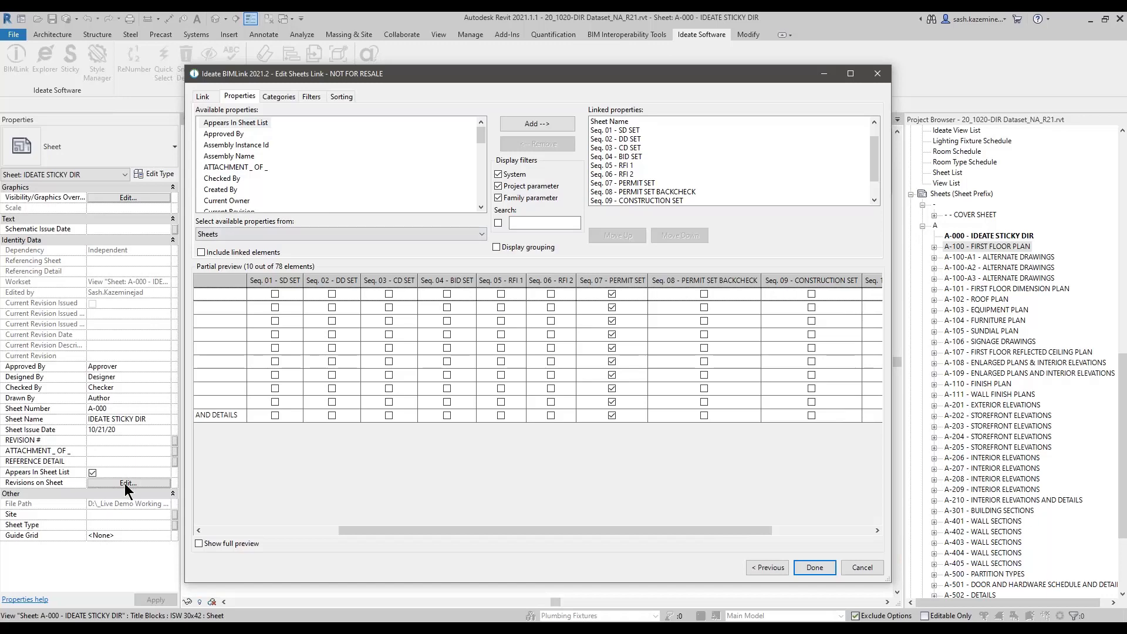
key("ctrl")
key("ctrl")
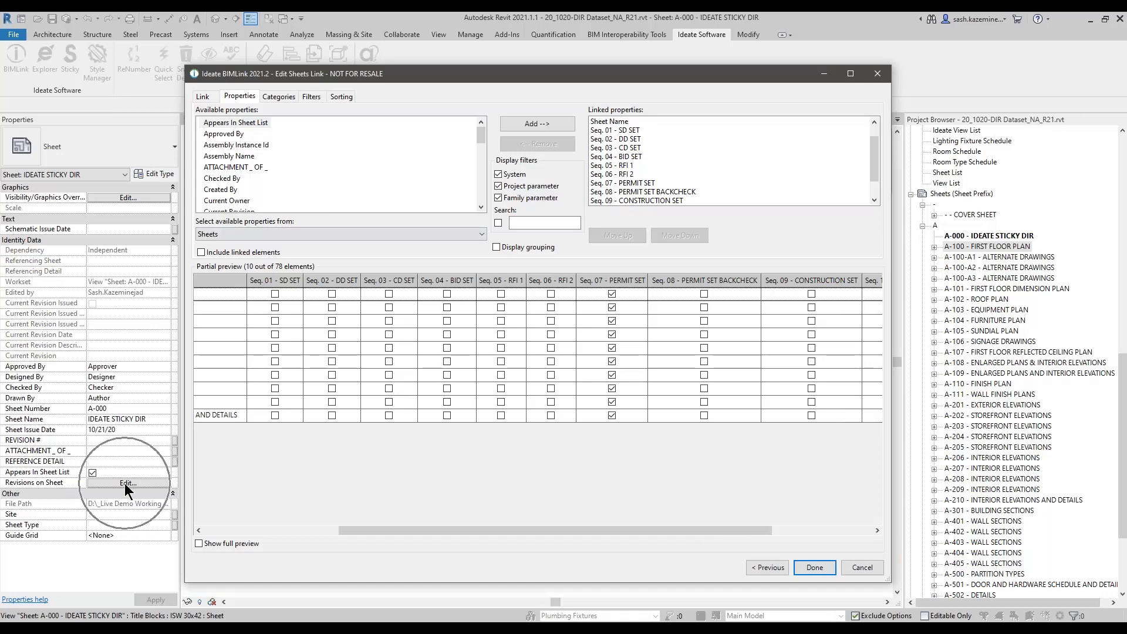
left_click_drag(399, 533, 273, 538)
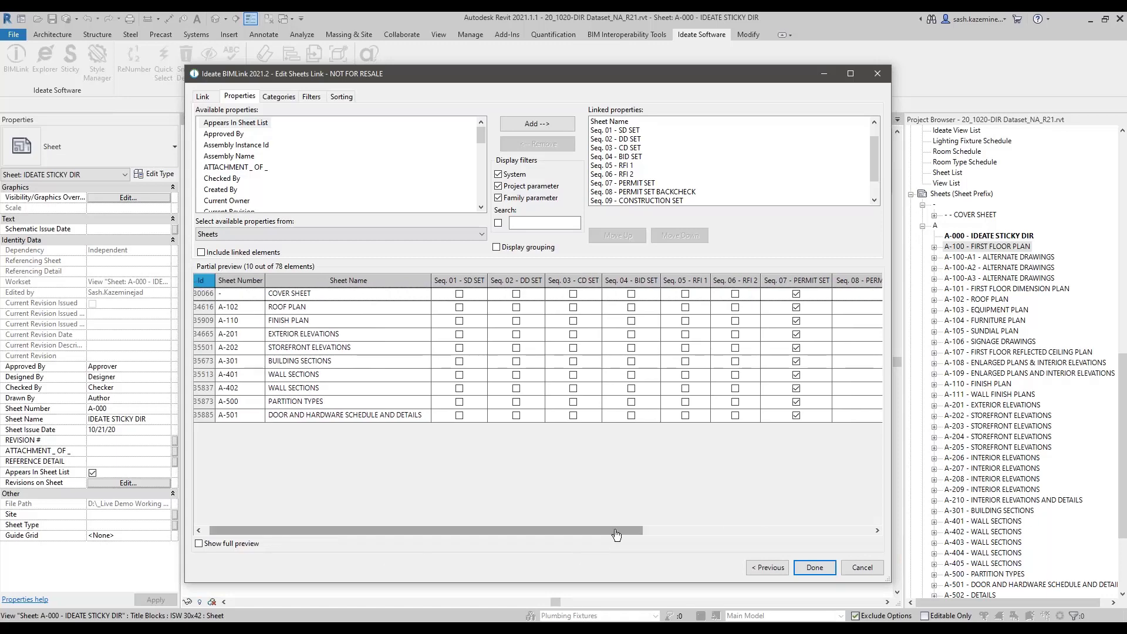
Finish the Edit_Revision_on_Sheet link setup and export it to the Excel workbook Edit_Revision_on_Sheet.xlsx in the NA folder
left_click(814, 567)
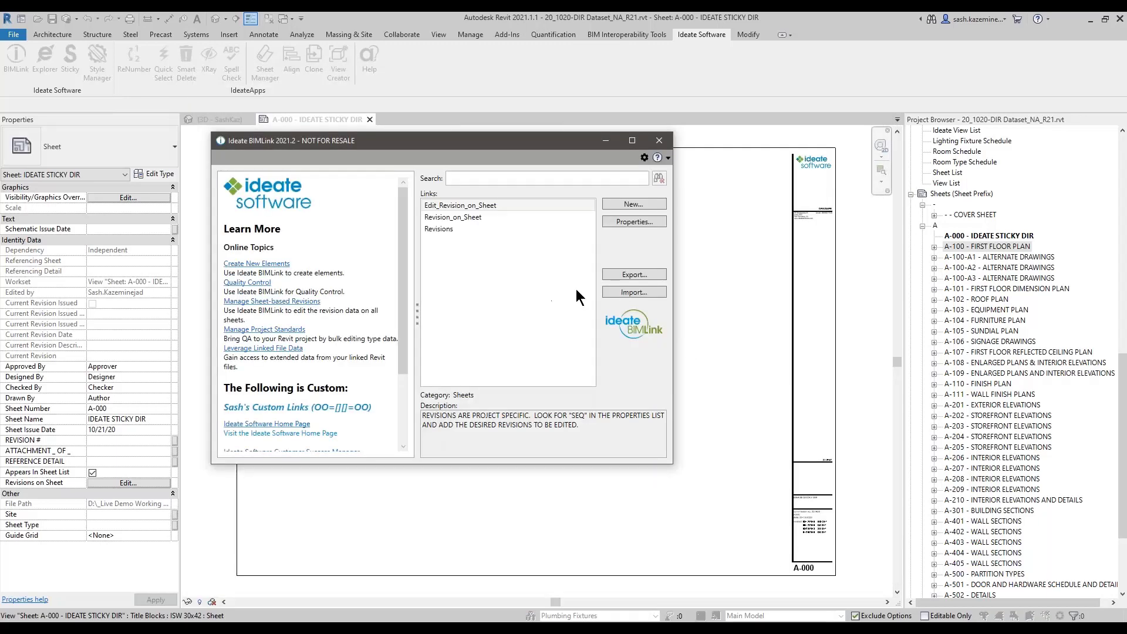
left_click(628, 274)
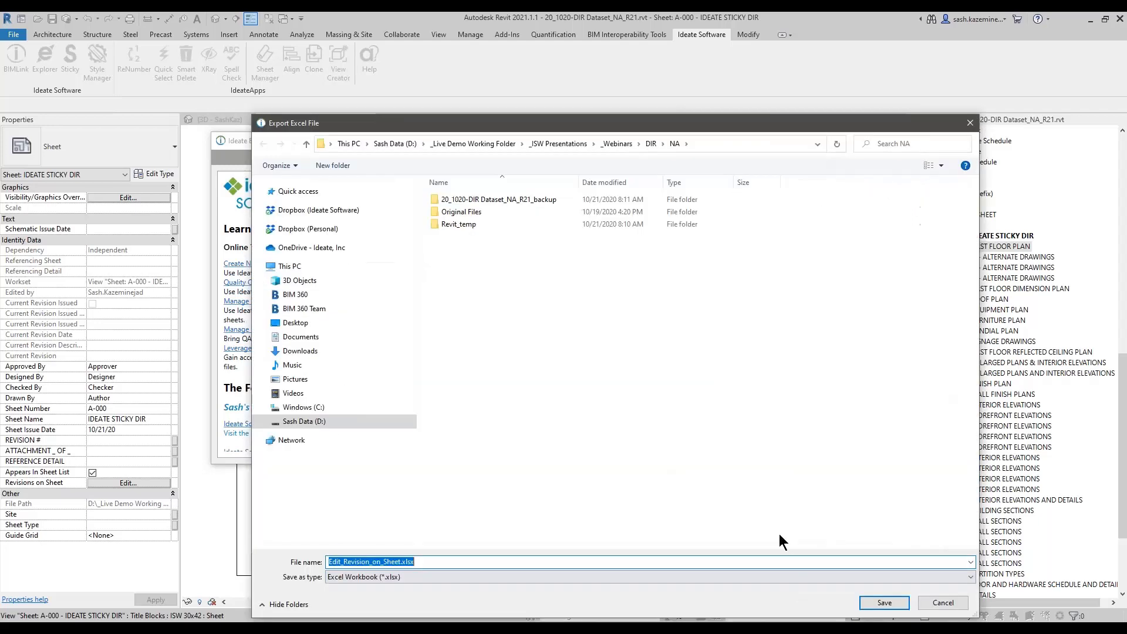
left_click_drag(607, 118, 521, 39)
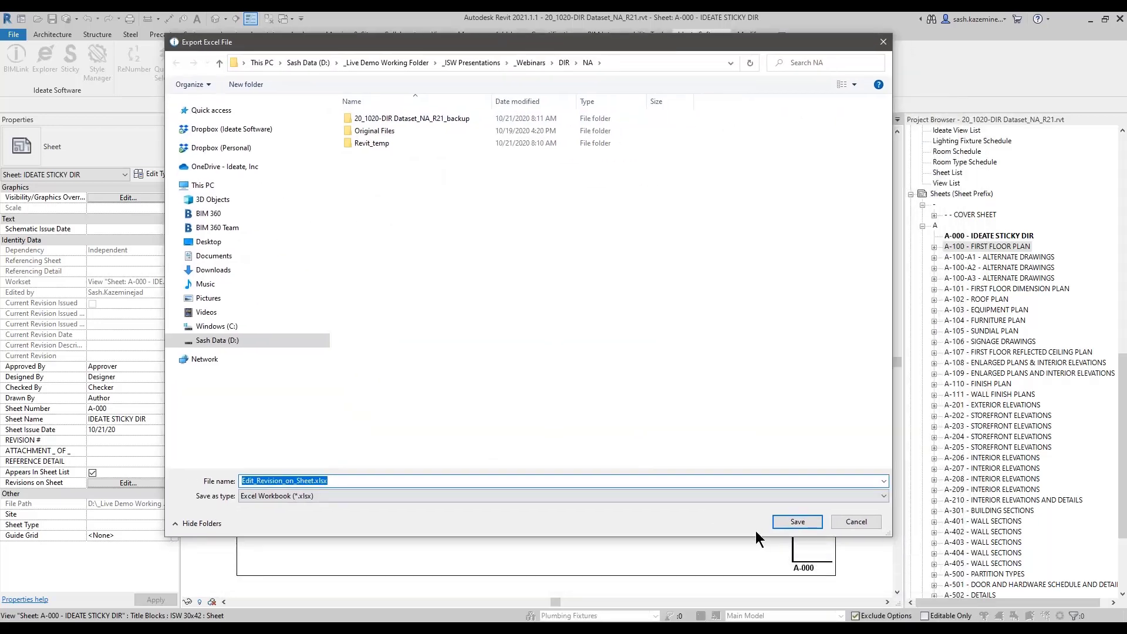
left_click(801, 526)
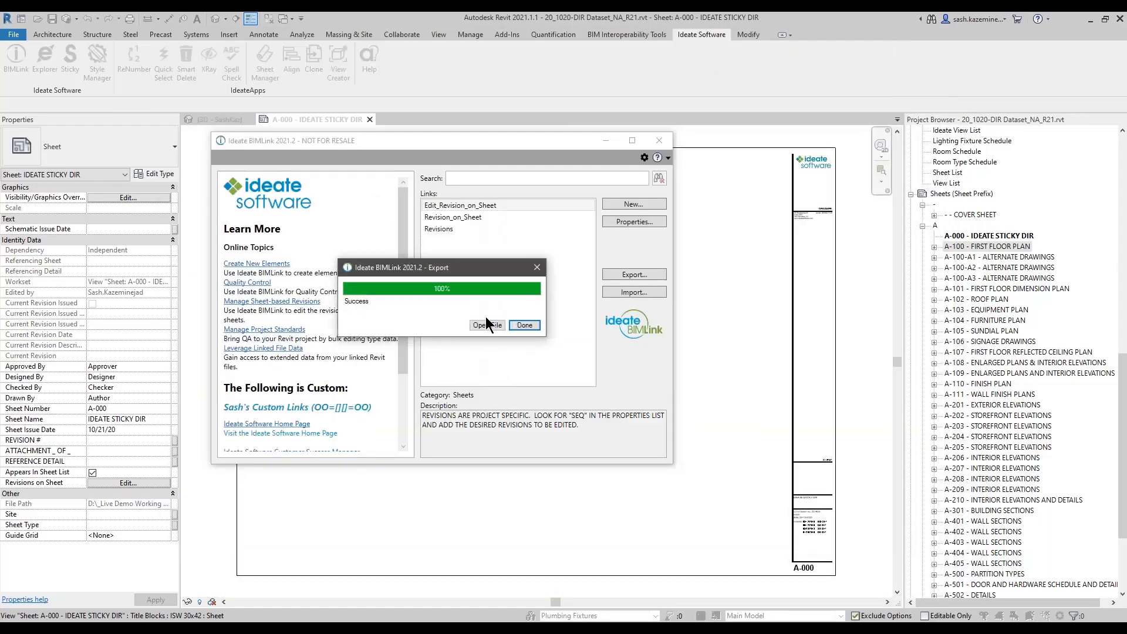
Open the exported workbook in Excel and widen the Seq. 05 - RFI 1 column slightly
left_click(480, 326)
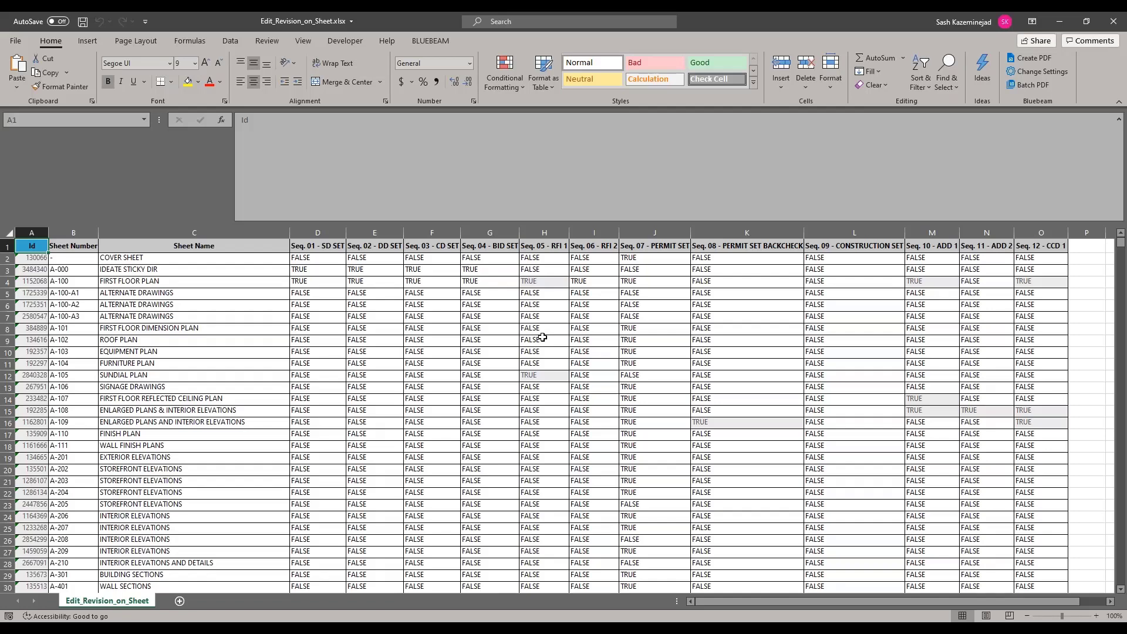
left_click_drag(569, 232, 580, 233)
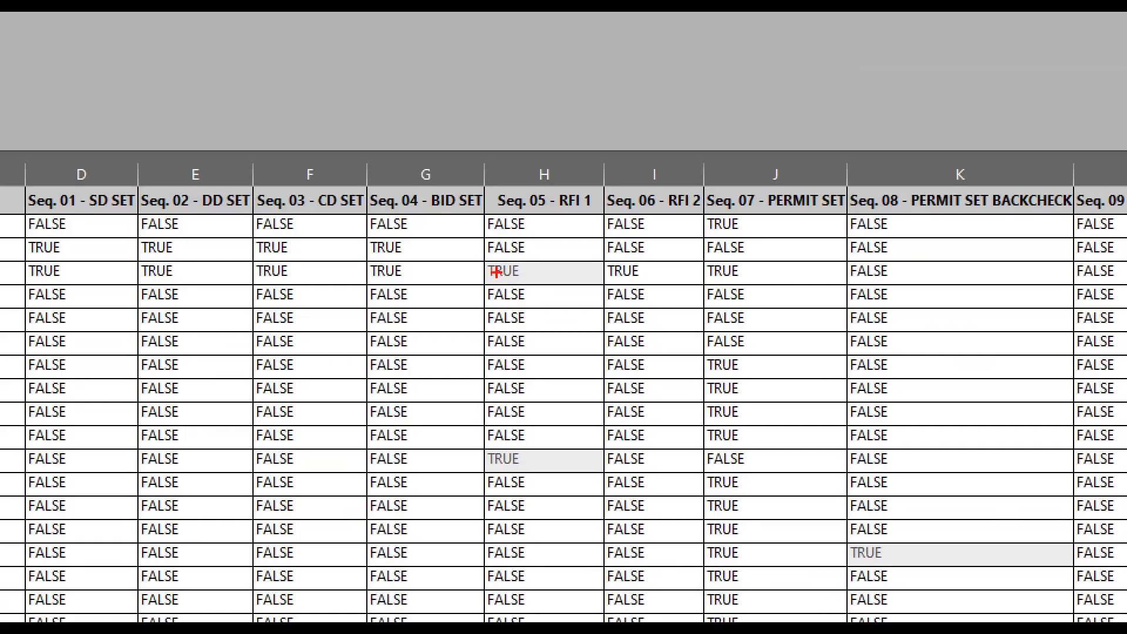
mouse_move(470, 252)
left_mouse_down()
mouse_move(499, 273)
mouse_move(610, 285)
left_mouse_up()
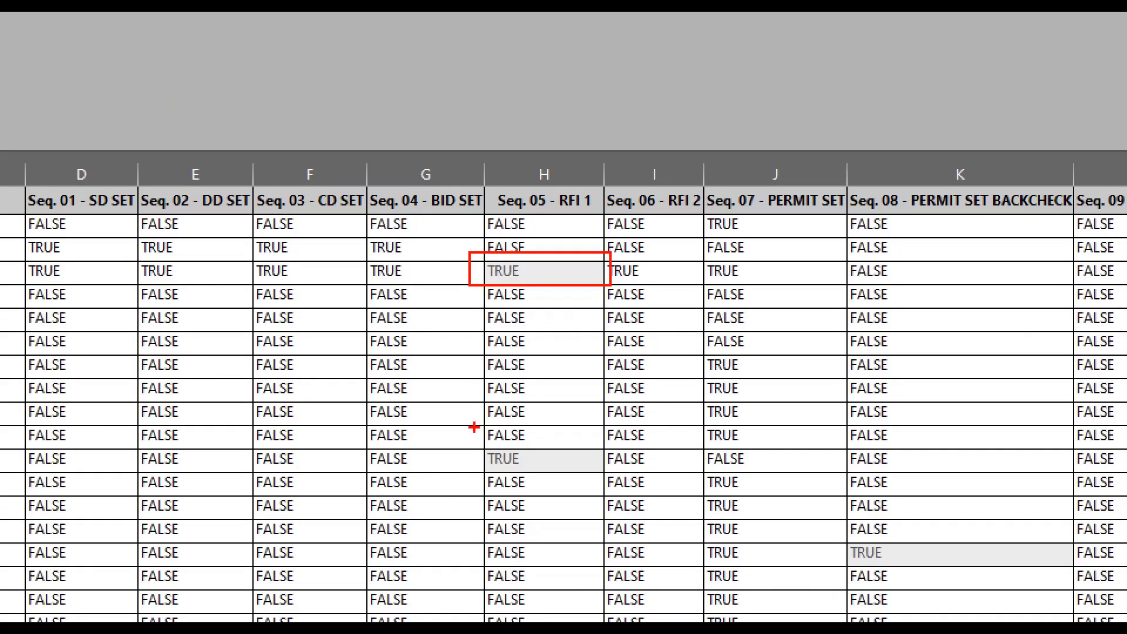
mouse_move(472, 435)
left_mouse_down()
mouse_move(671, 503)
mouse_move(626, 480)
left_mouse_up()
mouse_move(821, 536)
left_mouse_down()
mouse_move(1080, 593)
mouse_move(1081, 583)
left_mouse_up()
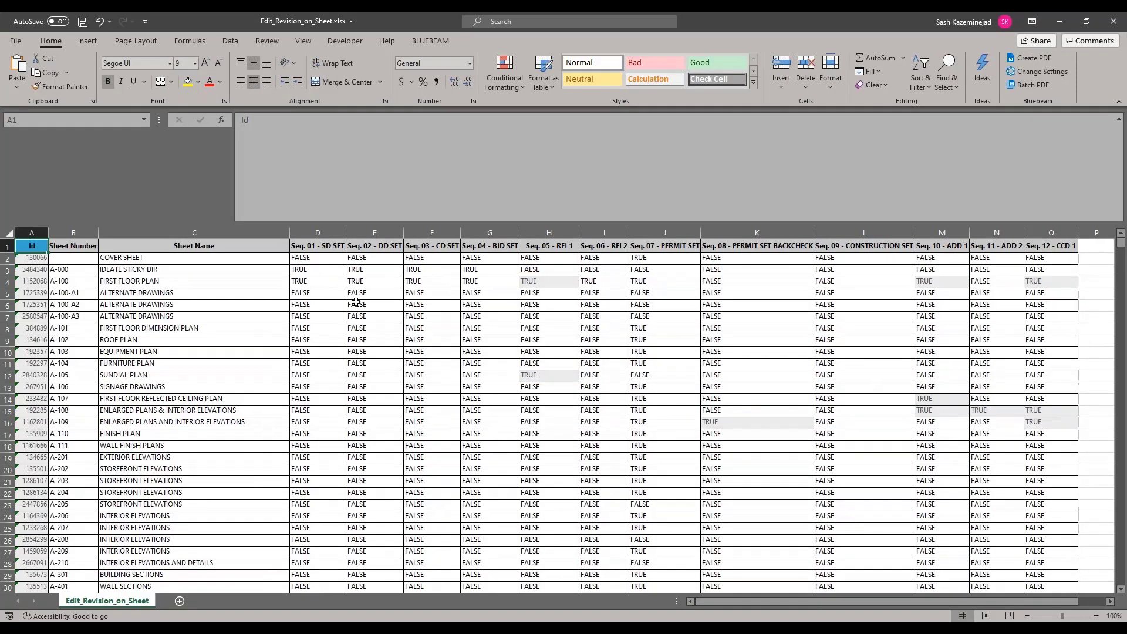
Change the cover sheet's Seq. 01 - SD SET value in cell D2 to TRUE
left_click(306, 260)
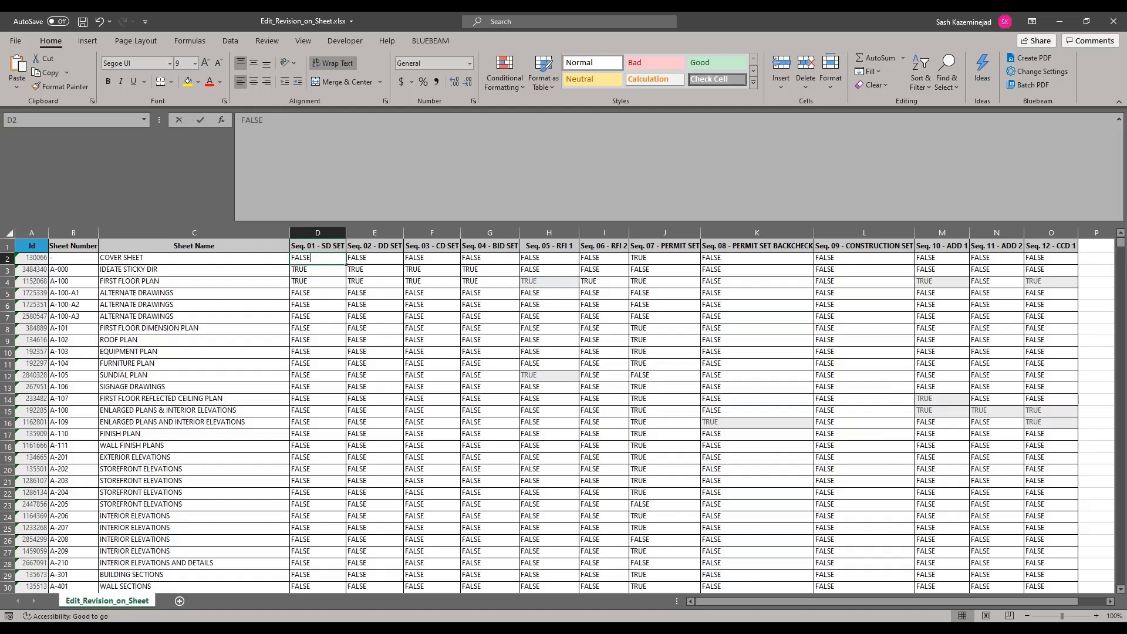
key("BackSpace")
key("BackSpace")
key("BackSpace")
key("BackSpace")
key("BackSpace")
type("true")
key("Return")
Fill the TRUE value from D2 through G79, covering Seq. 01 to Seq. 04 for every sheet
left_click(329, 262)
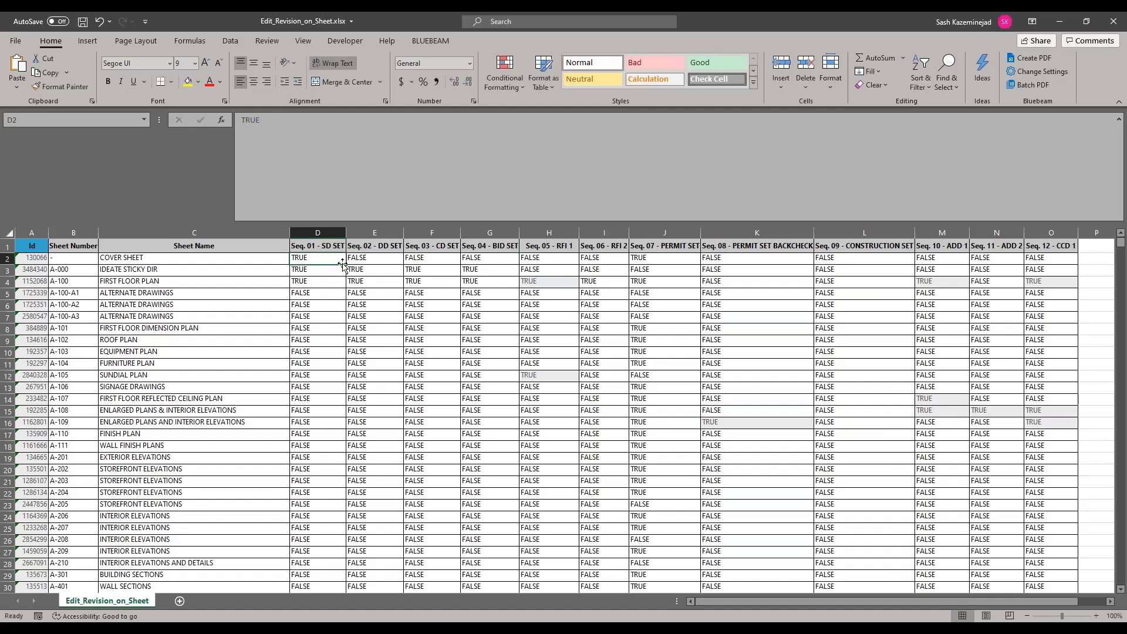
mouse_move(343, 264)
left_mouse_down()
mouse_move(518, 267)
mouse_move(518, 592)
mouse_move(519, 544)
left_mouse_up()
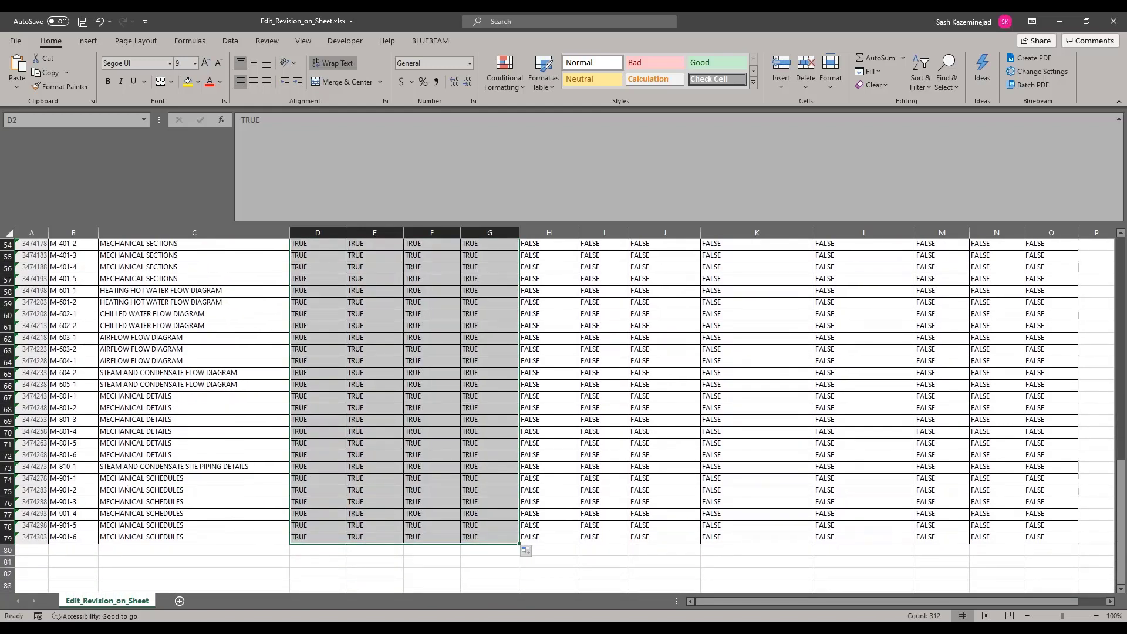
scroll(519, 529, "up", 18)
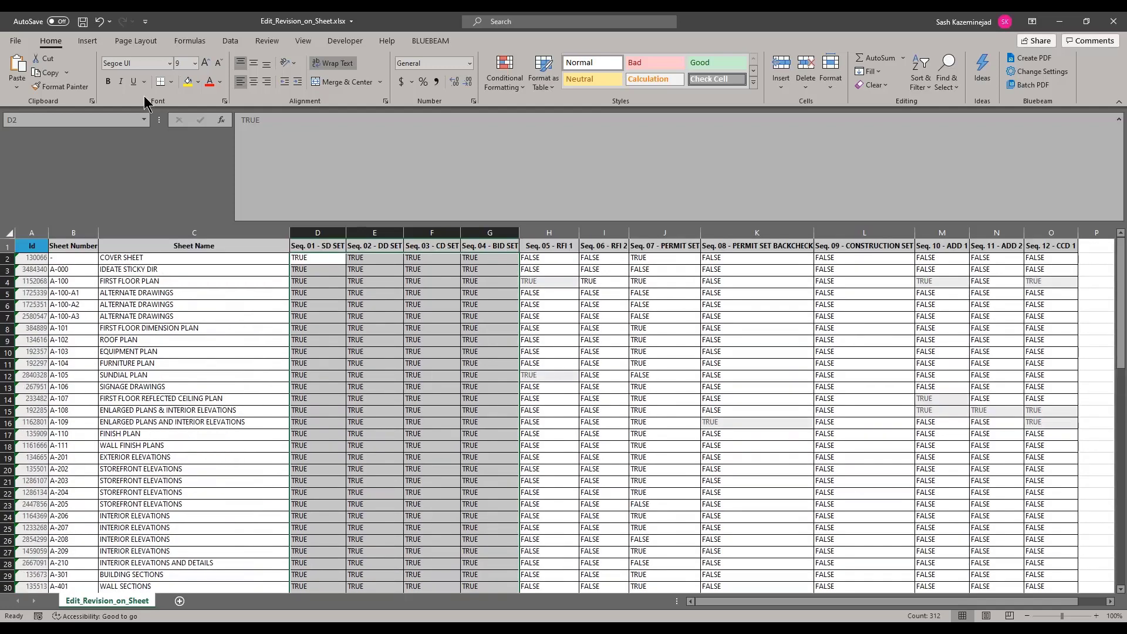
Save and close the workbook, and dismiss the Ideate BIMLink window back in Revit
left_click(83, 22)
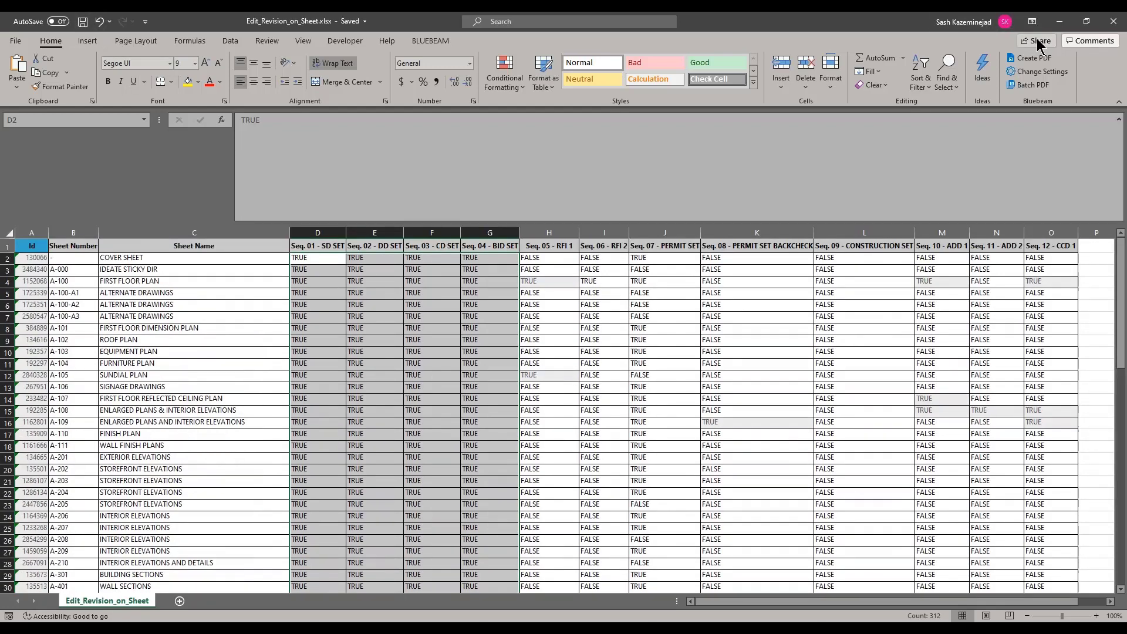
left_click(1112, 34)
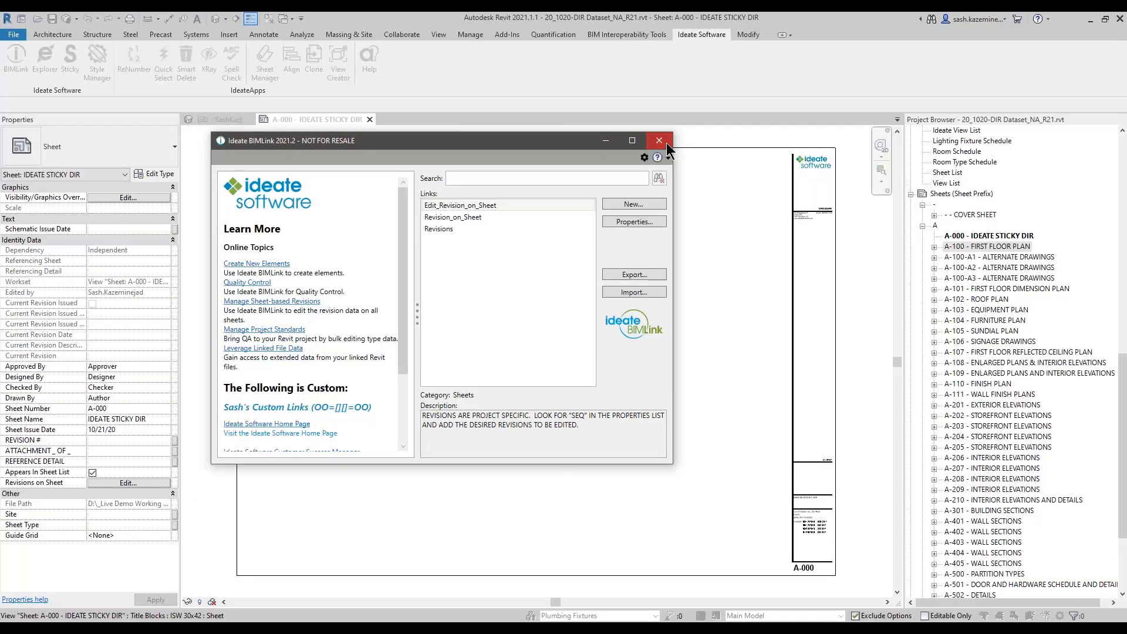
left_click(659, 141)
Open sheet A-100-A1 - ALTERNATE DRAWINGS and inspect the revised area of its title block
left_click(989, 259)
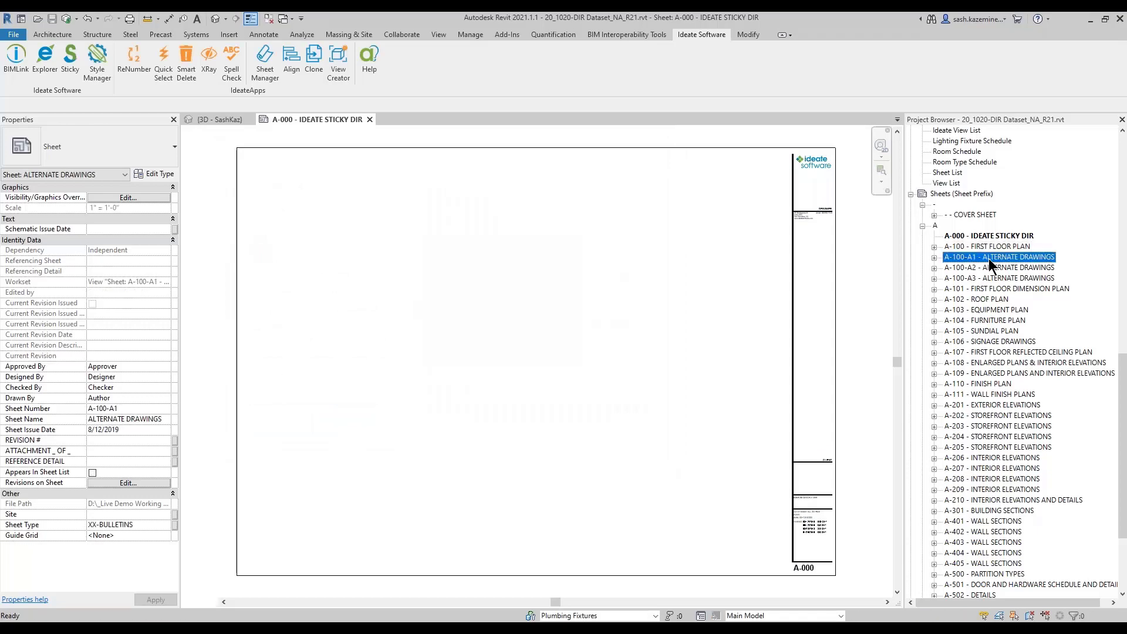
double_click(991, 264)
scroll(841, 554, "up", 5)
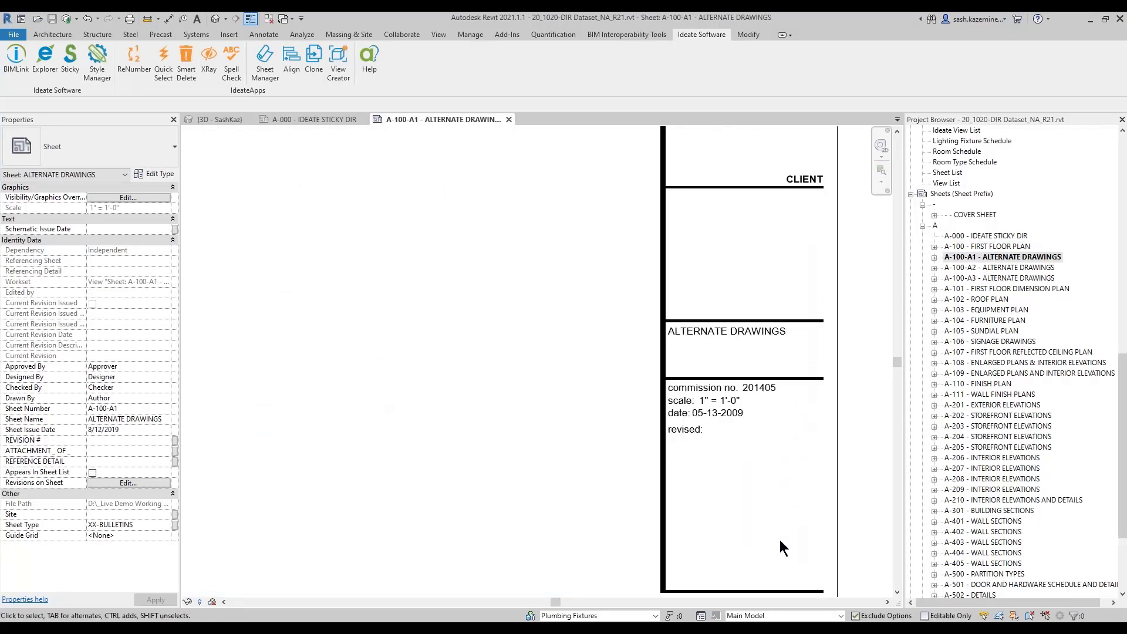
middle_click_drag(779, 540, 847, 422)
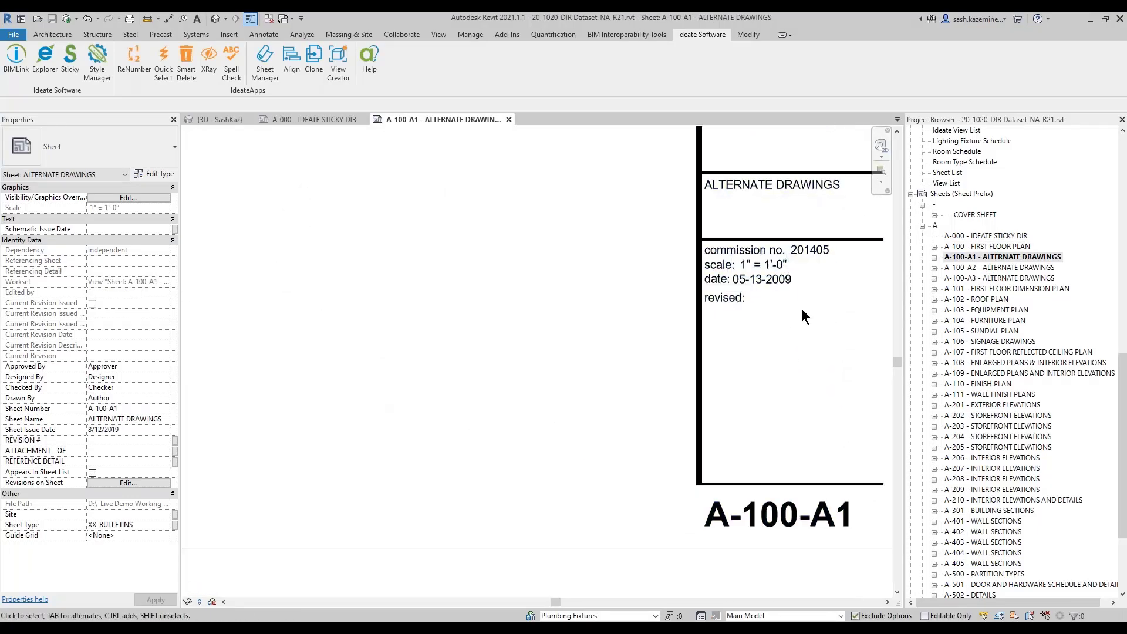
middle_click_drag(755, 376, 737, 376)
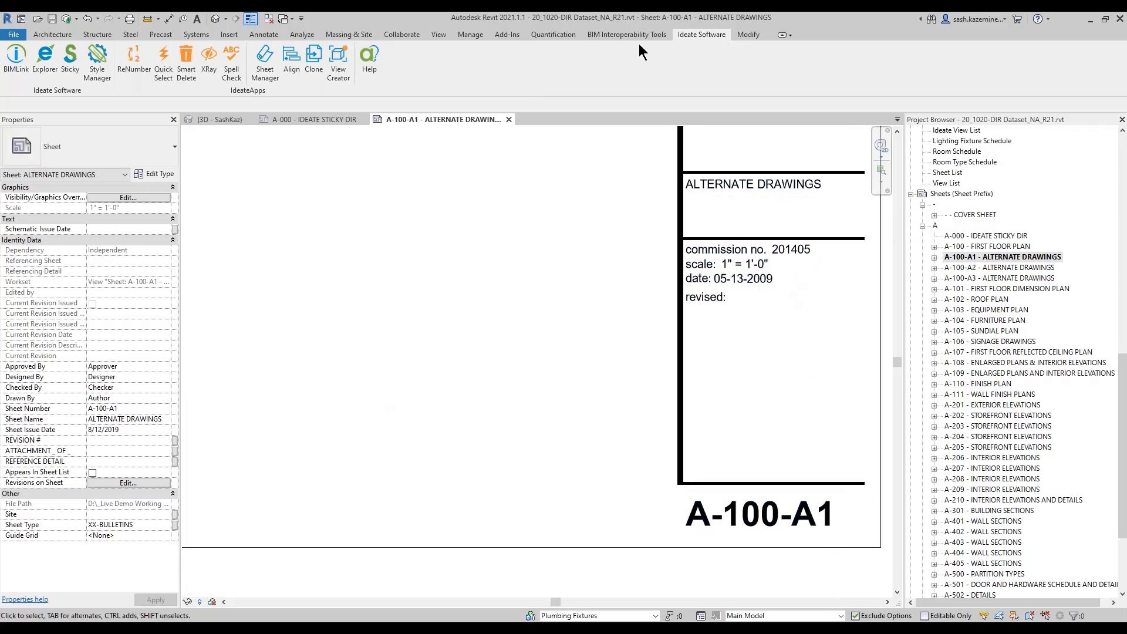
Relaunch Ideate BIMLink and load Edit_Revision_on_Sheet.xlsx as the import for the Edit_Revision_on_Sheet link
left_click(18, 73)
left_click_drag(363, 139, 185, 64)
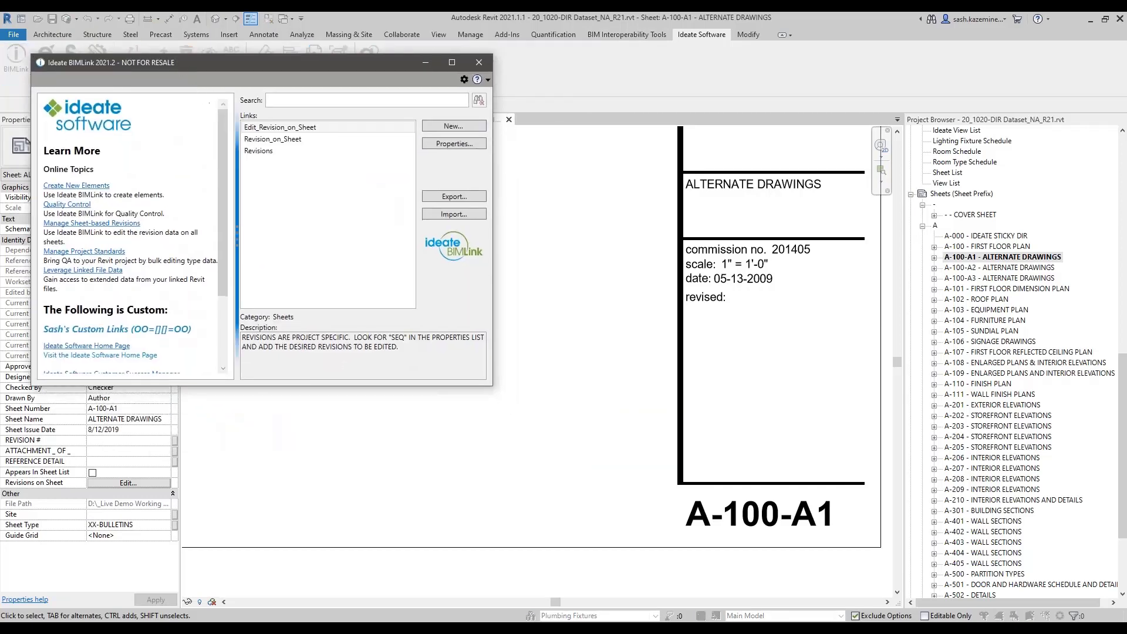
left_click(263, 130)
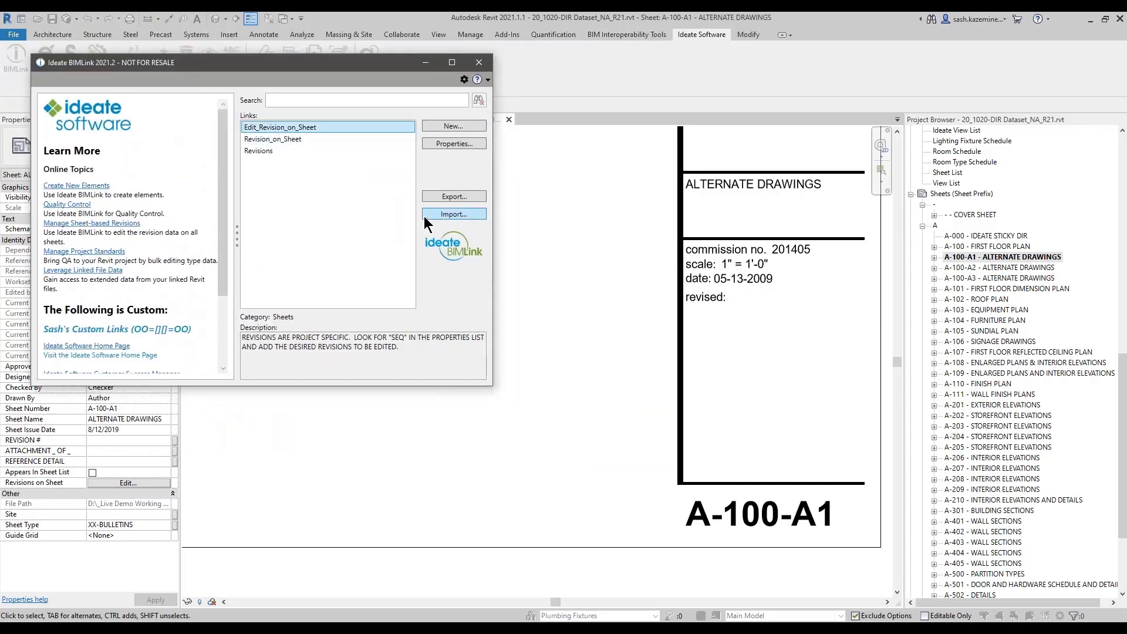
left_click(449, 214)
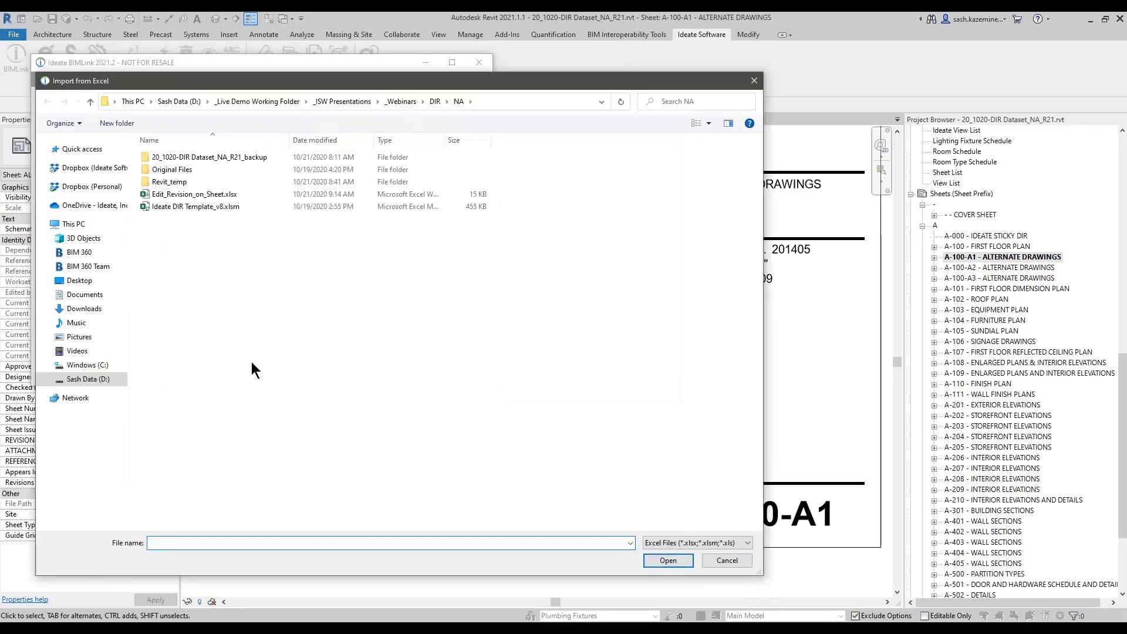
left_click(193, 194)
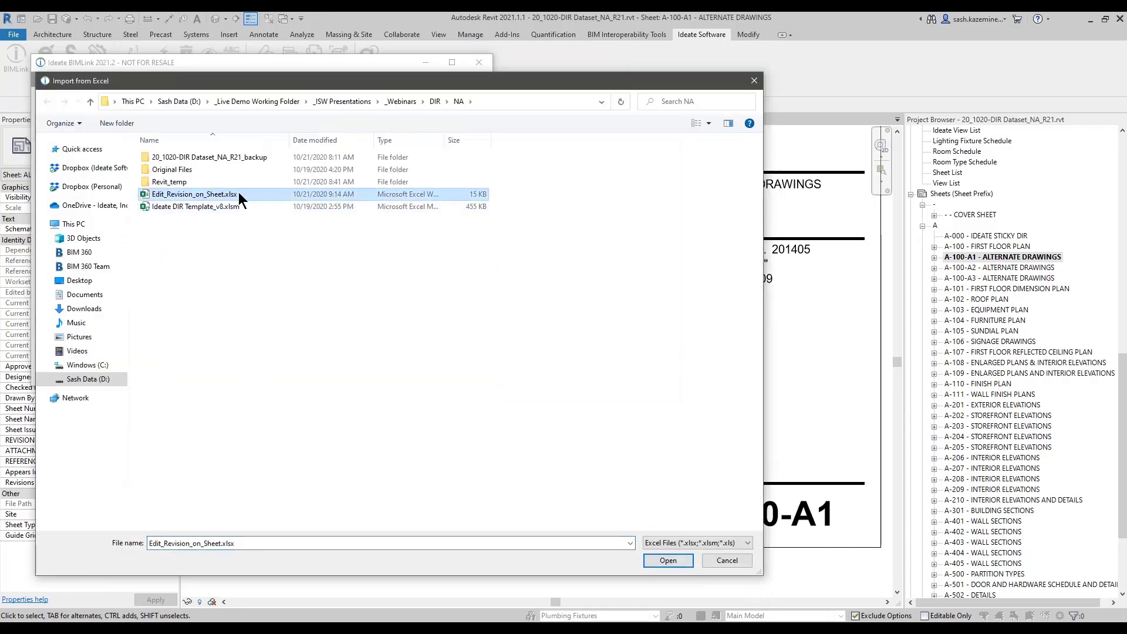
left_click(667, 560)
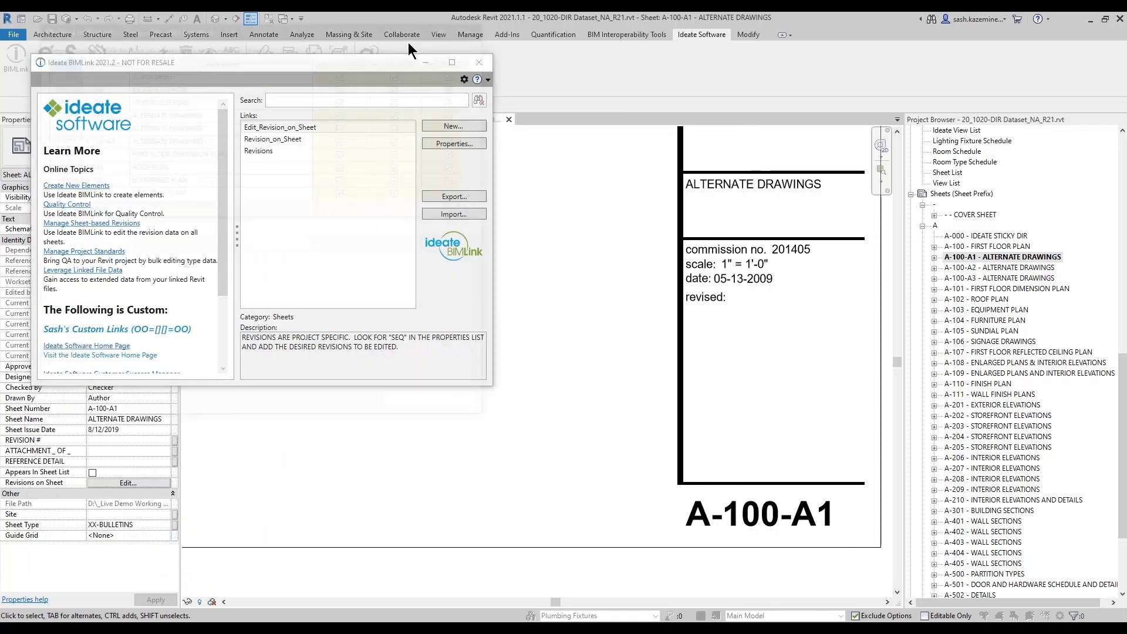
Review the revision changes in the import preview, import them into the Revit sheets, and close Ideate BIMLink
left_click_drag(485, 420, 617, 536)
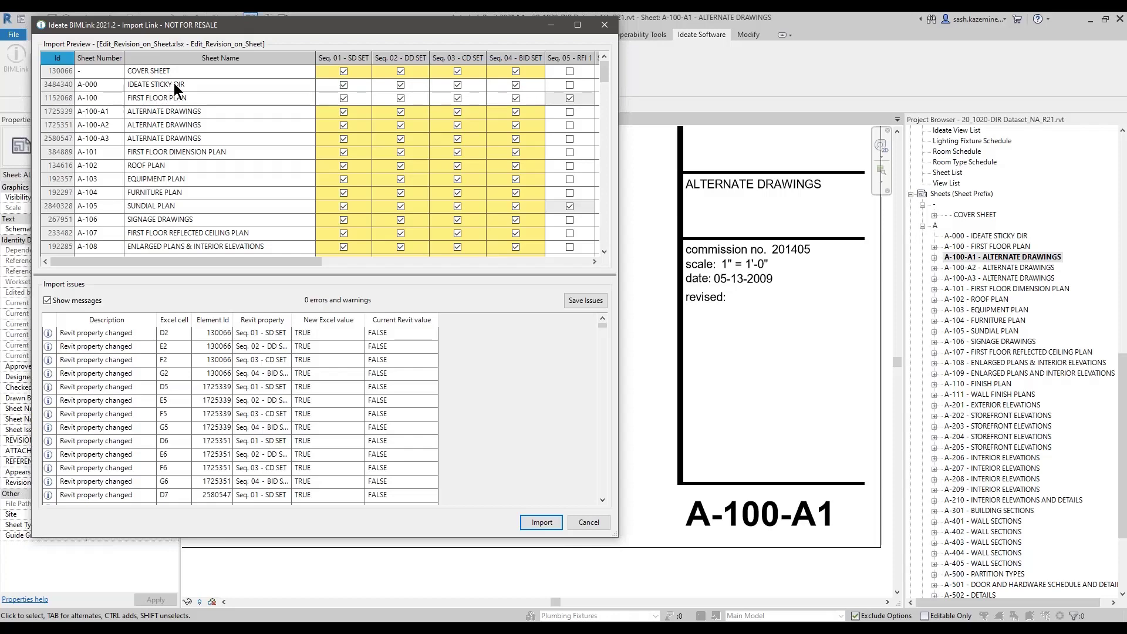
scroll(311, 163, "down", 15)
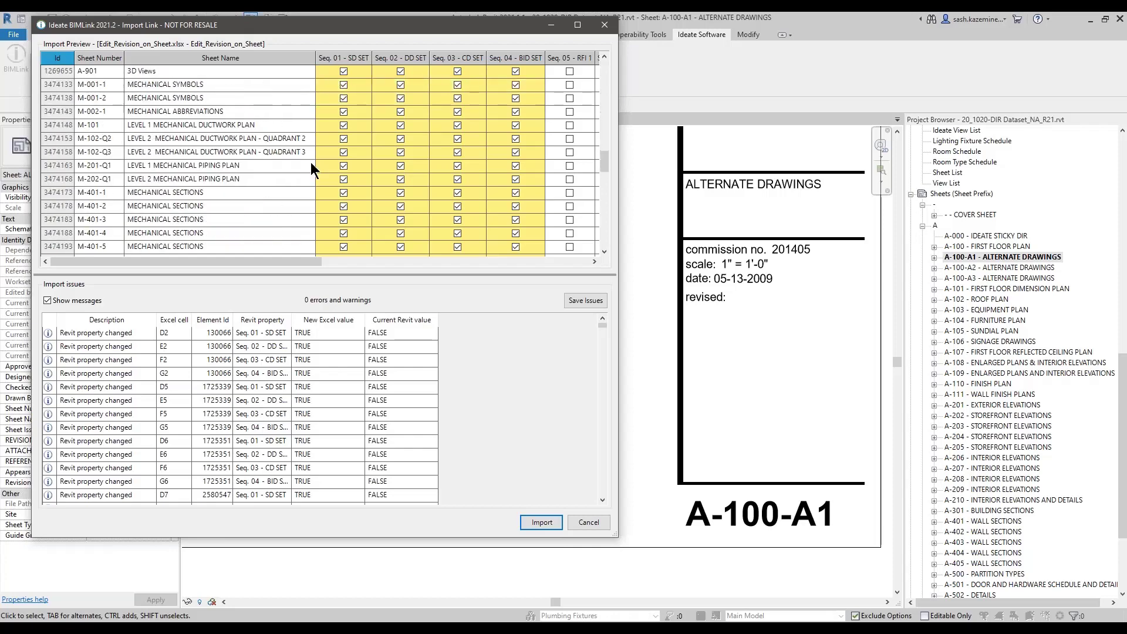
scroll(311, 162, "down", 10)
scroll(311, 162, "up", 15)
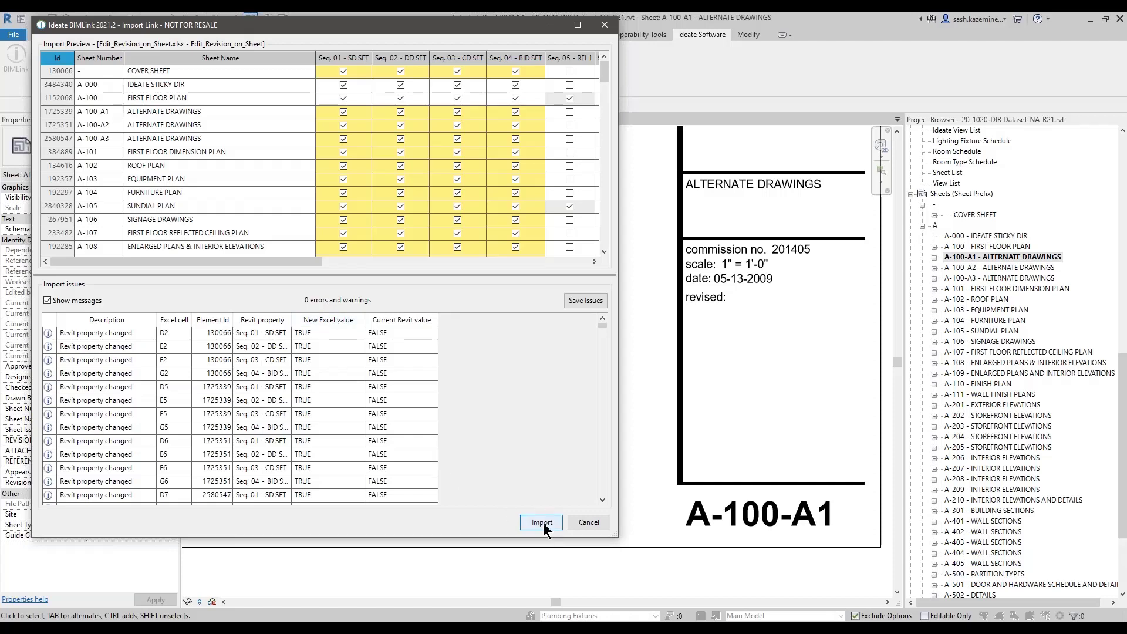
left_click(779, 322)
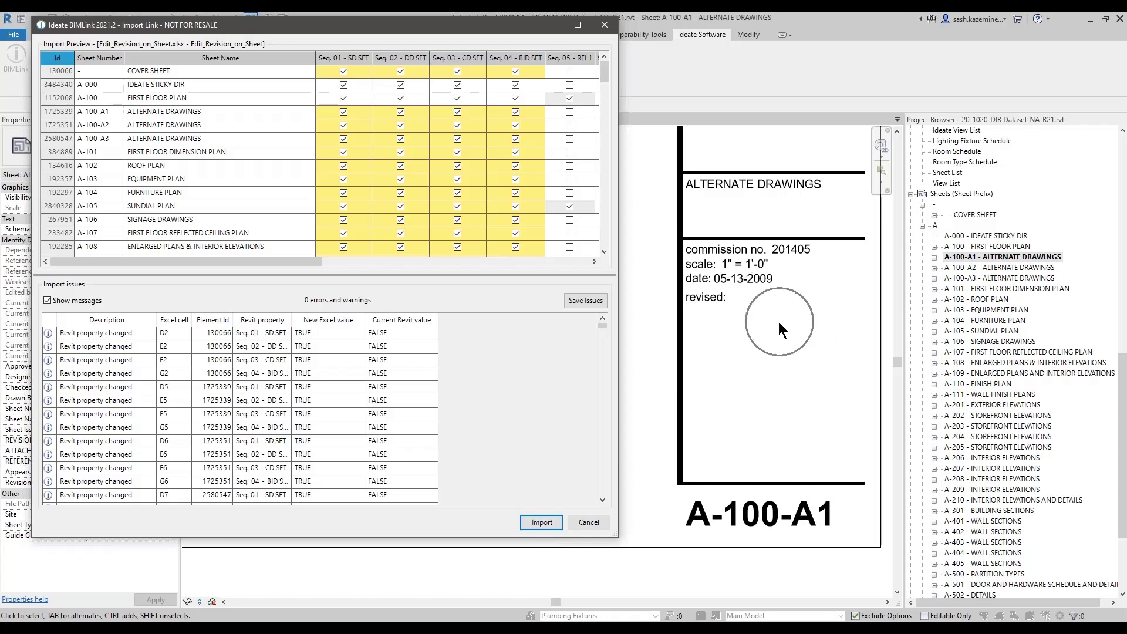
left_click(541, 522)
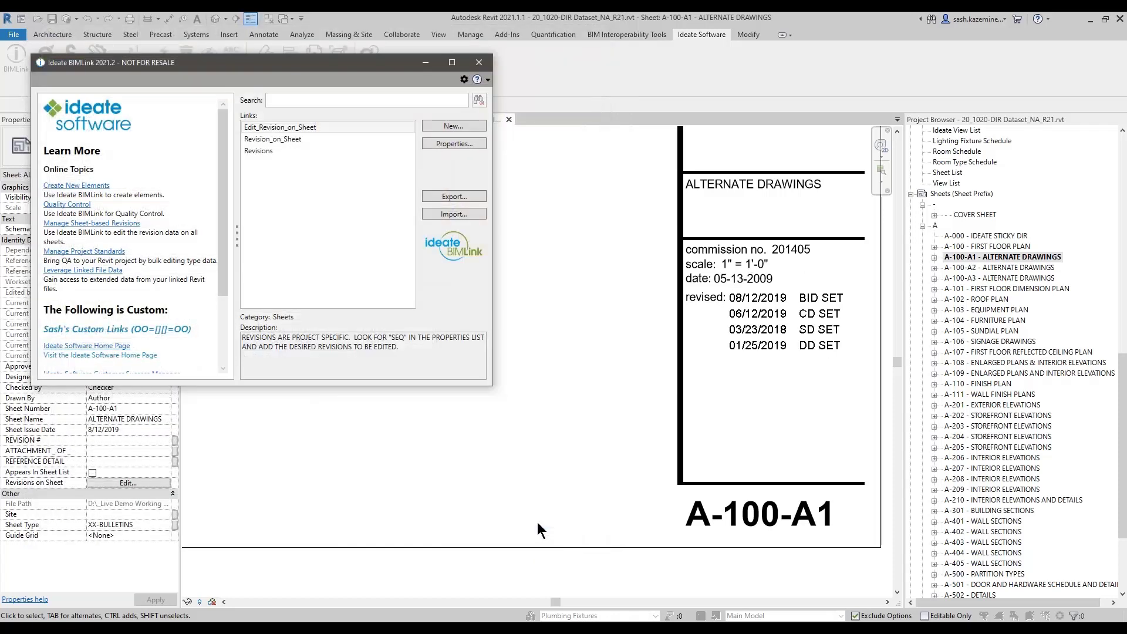
left_click(479, 62)
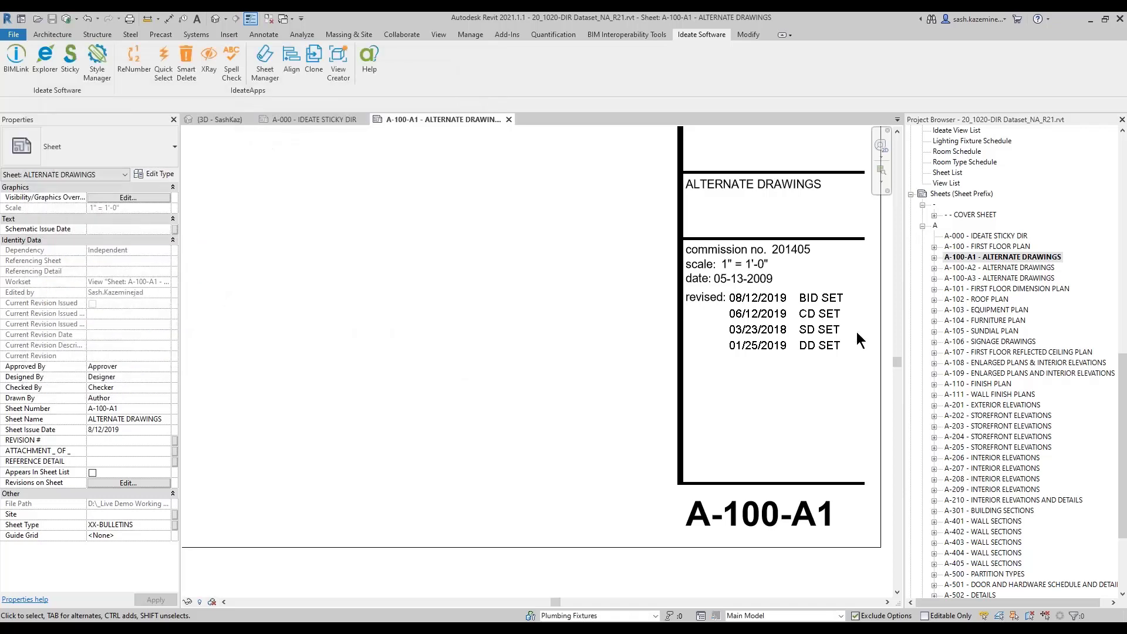
Check the Revisions on Sheet settings of sheets A-205 - STOREFRONT ELEVATIONS and A-402 - WALL SECTIONS without changing them
left_click(978, 448)
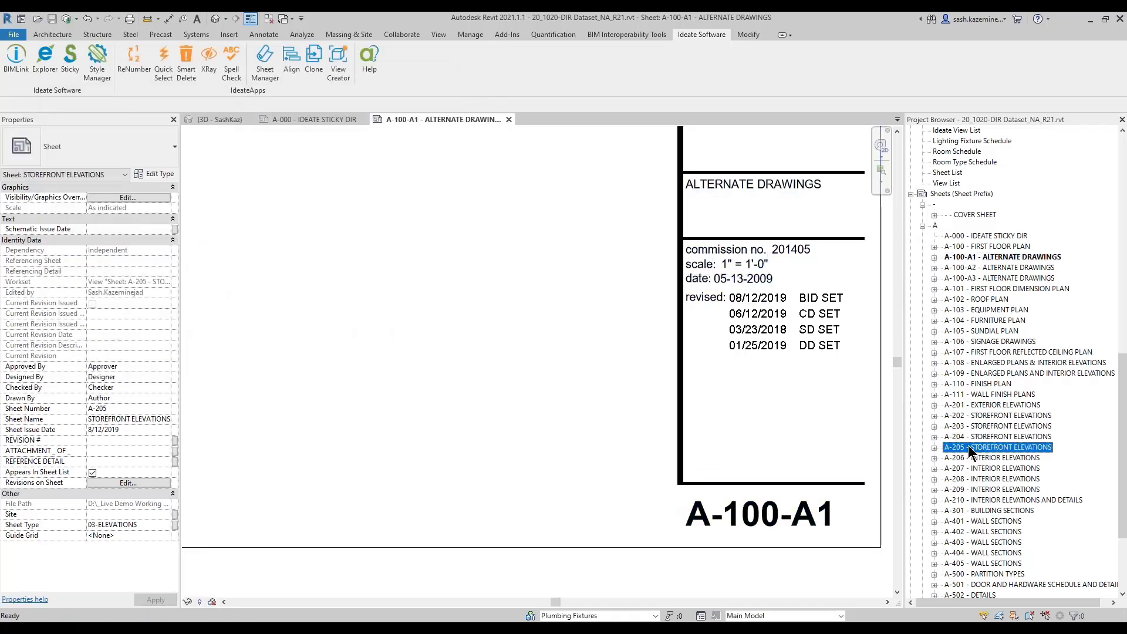
left_click(140, 484)
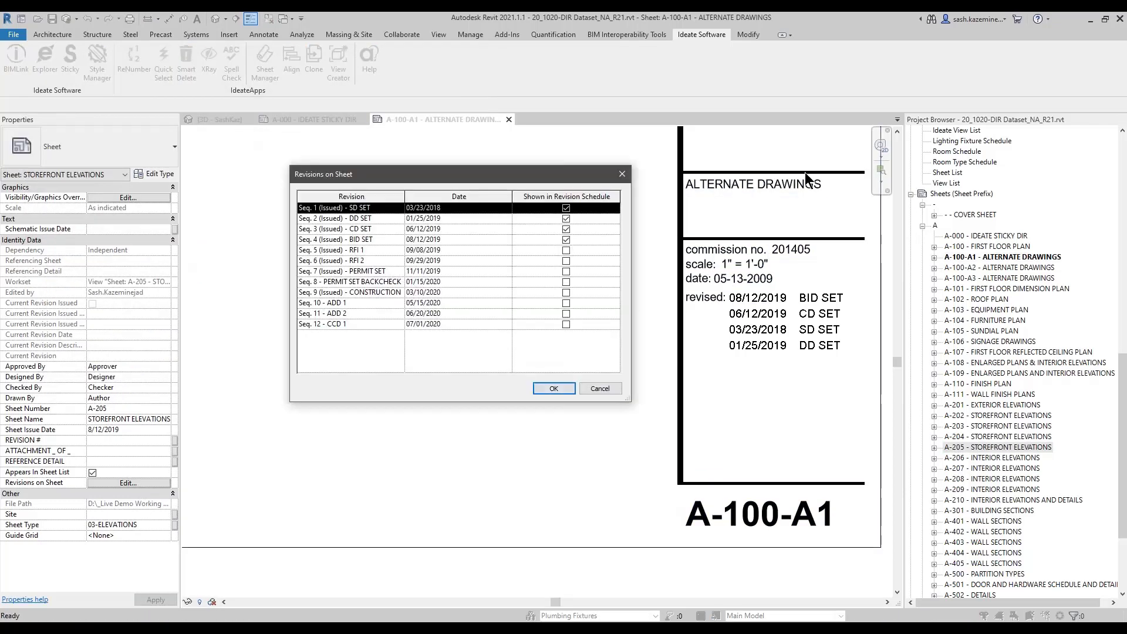
left_click(599, 392)
left_click(974, 532)
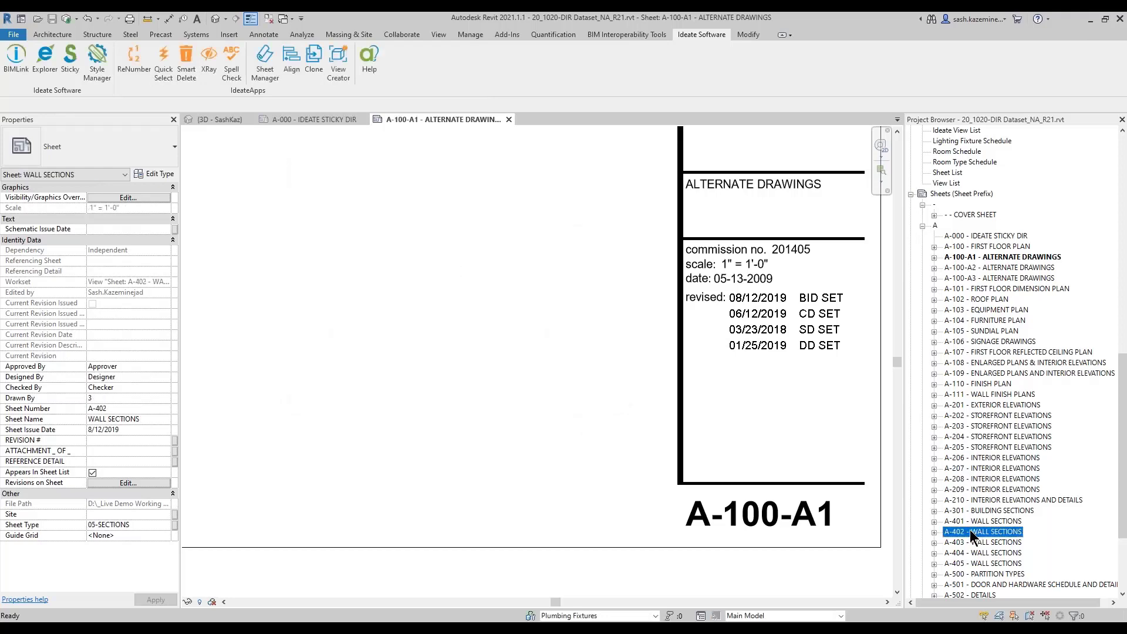
left_click(129, 483)
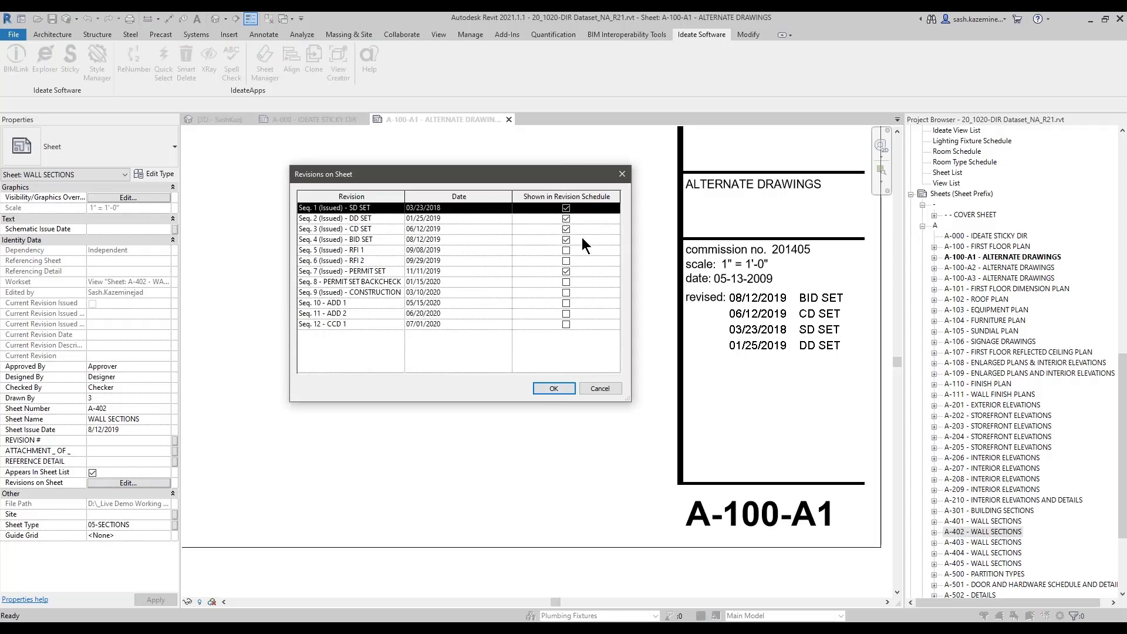
left_click(594, 389)
Open sheet A-000 - IDEATE STICKY DIR, close all other open views, and switch to the presentation
middle_click(566, 435)
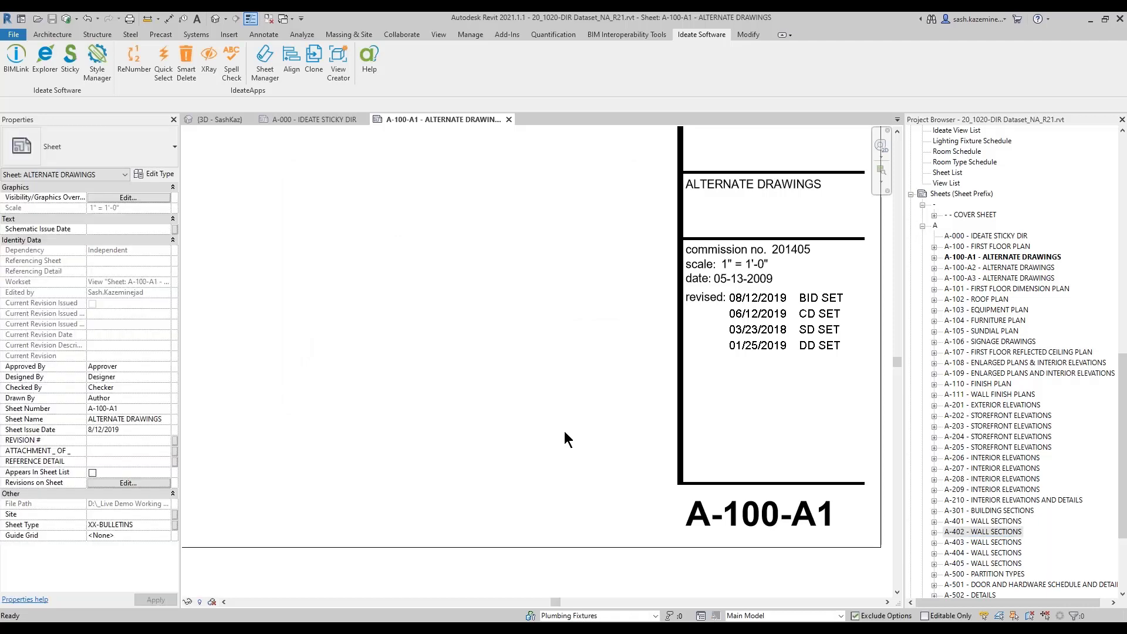
middle_click(564, 430)
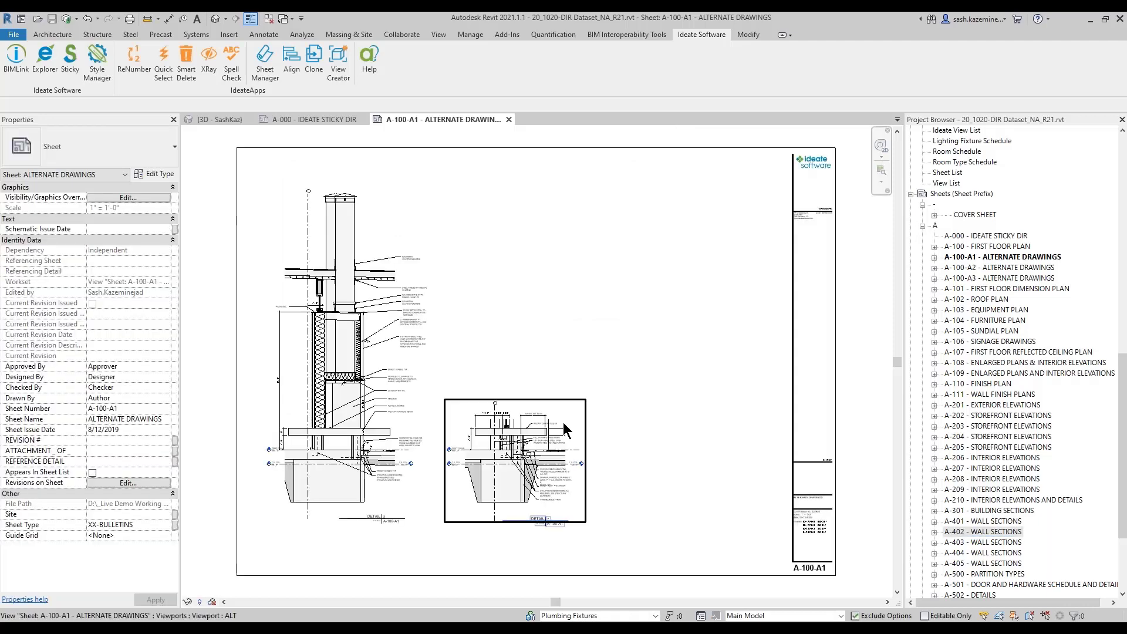
double_click(970, 236)
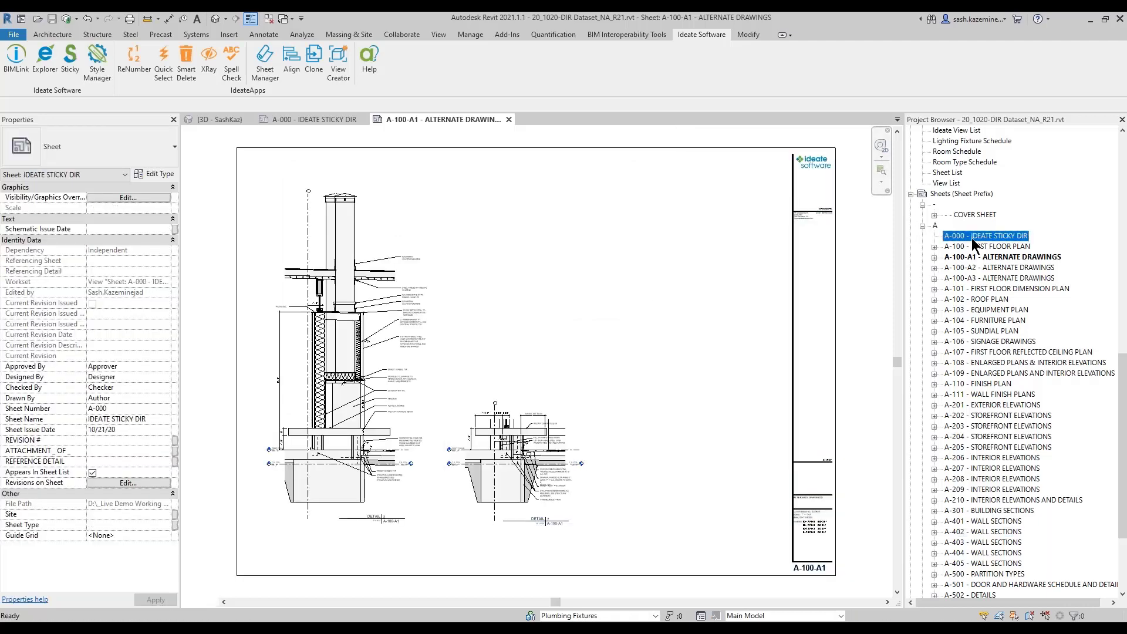
left_click(273, 22)
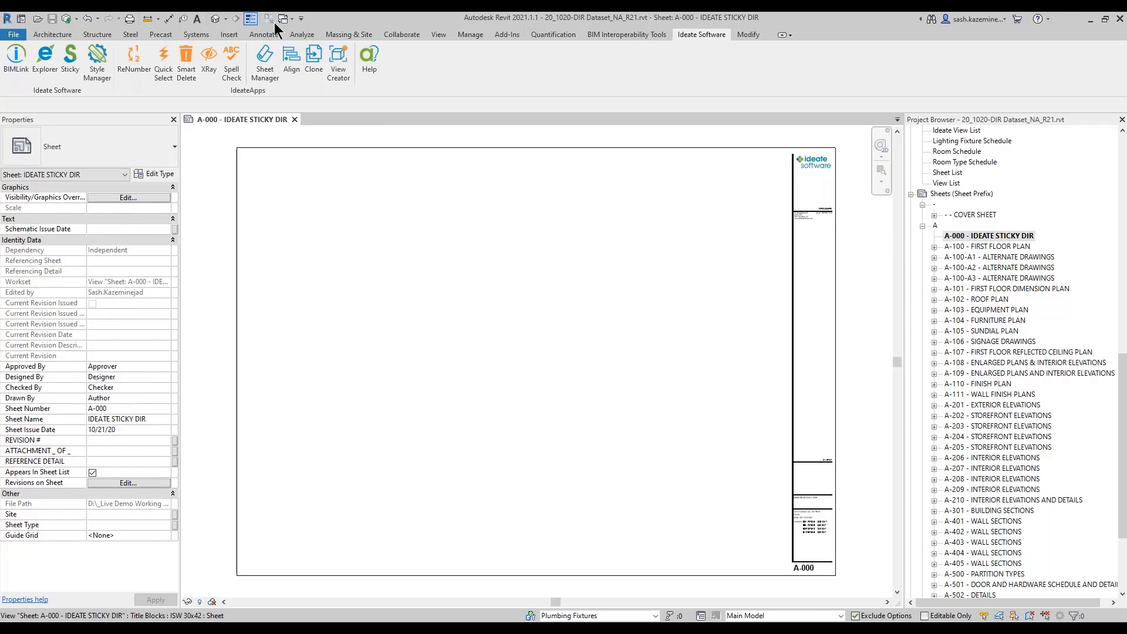
key("alt+Tab")
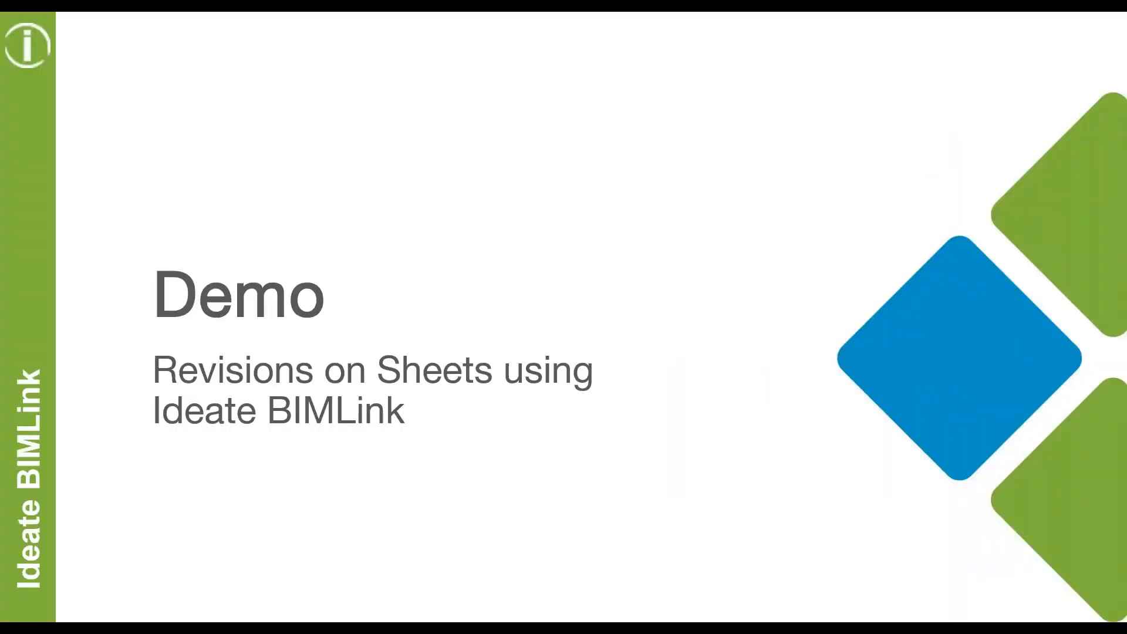
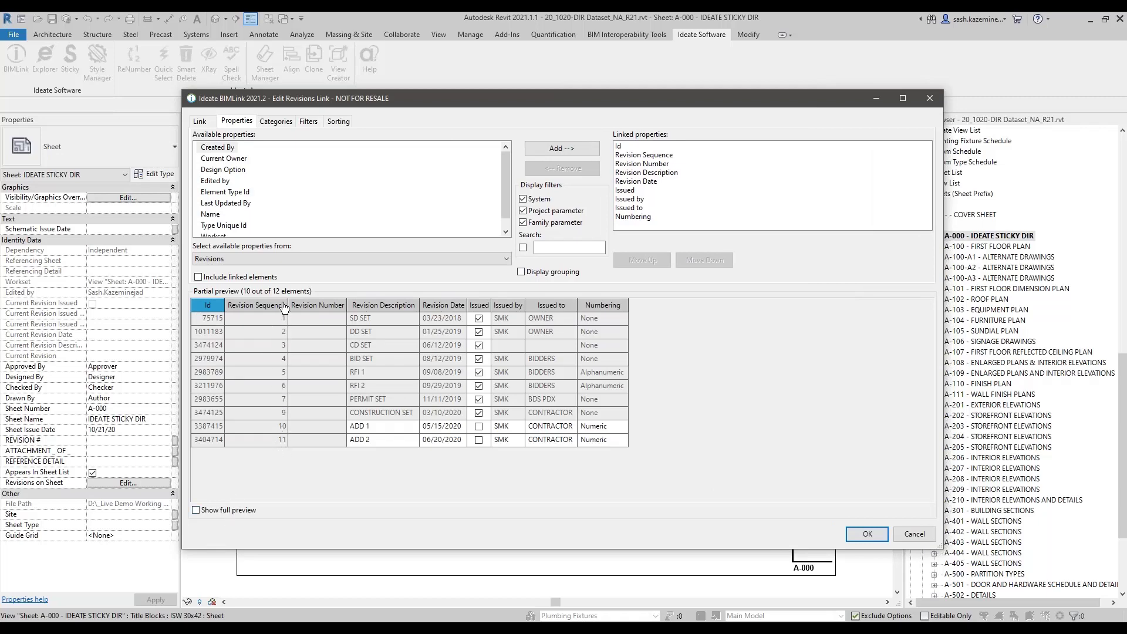
Show the full preview of the Revisions link, examine its numbering and issued values, and accept the link properties
left_click(223, 511)
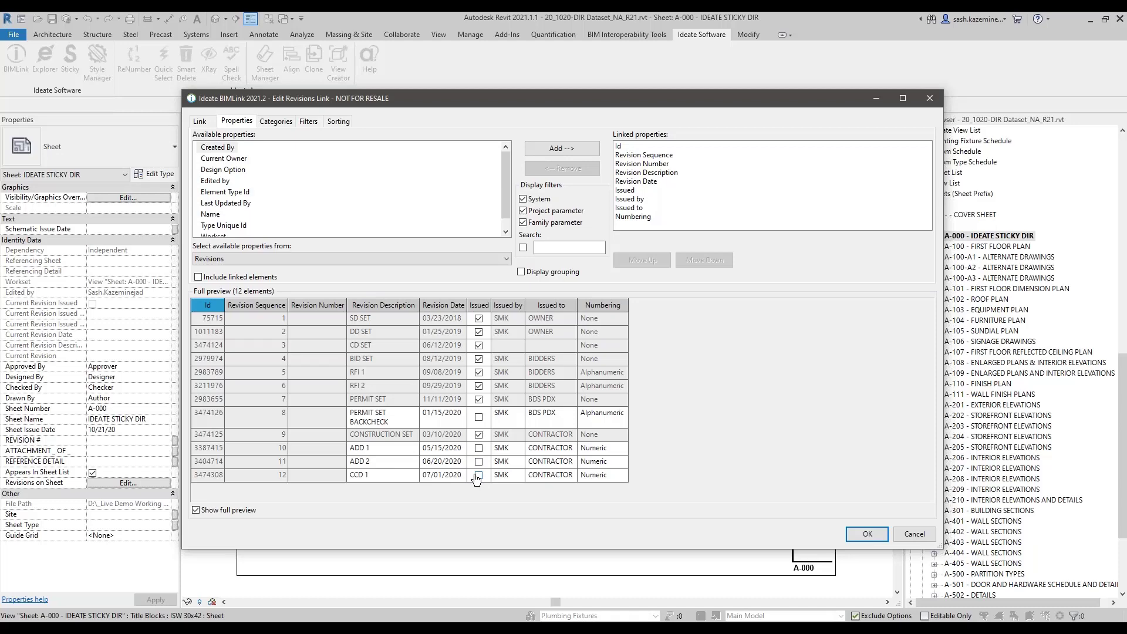
left_click(599, 417)
left_click(866, 536)
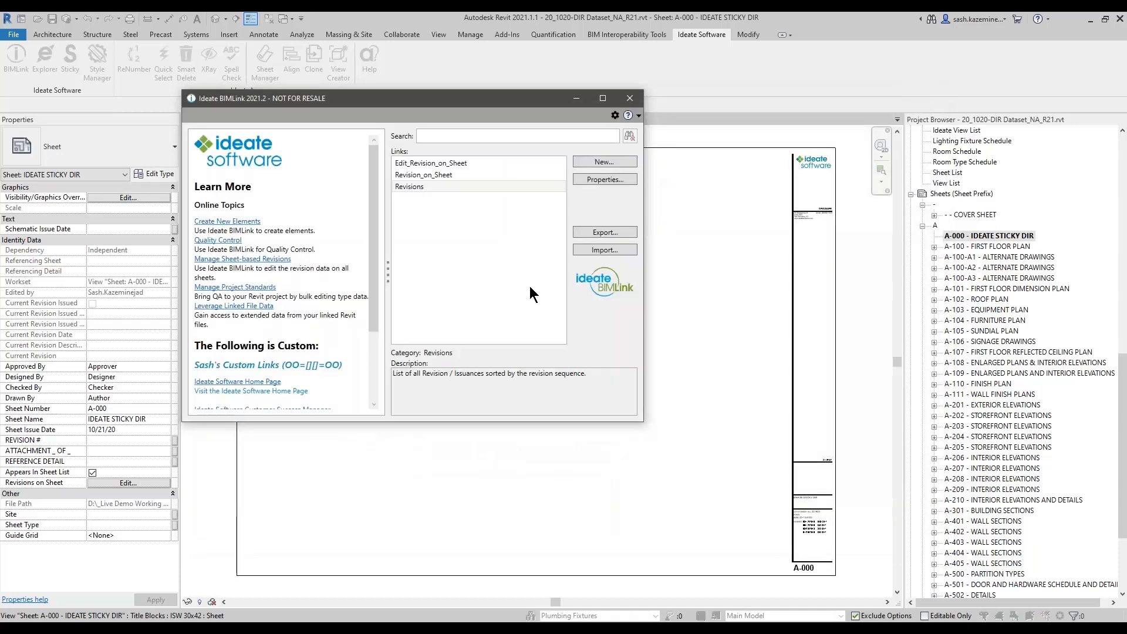
Open the Revision_on_Sheet link for editing and enlarge its properties window to fit the whole partial preview
left_click(418, 172)
left_click_drag(428, 115, 444, 153)
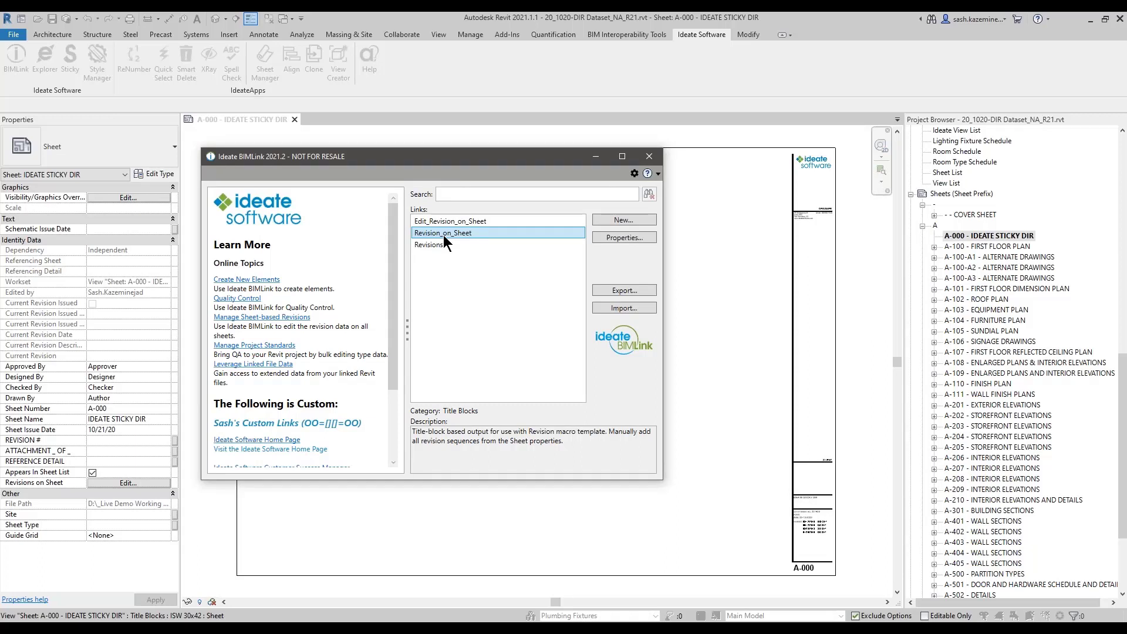
left_click(444, 247, "ctrl")
left_click(457, 233)
double_click(462, 233)
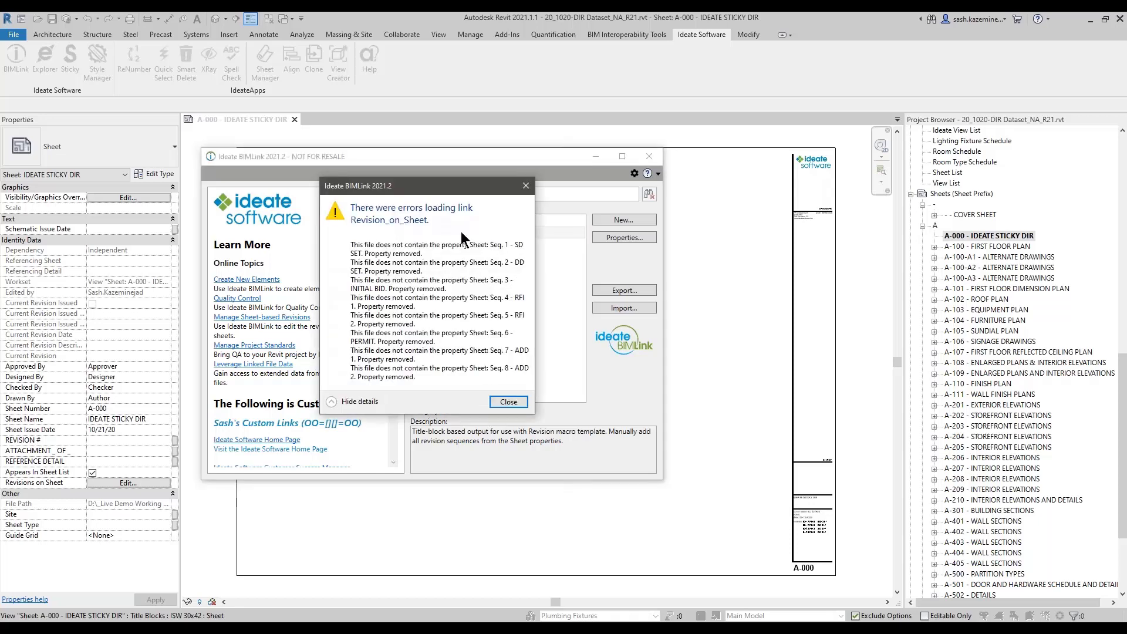
left_click_drag(445, 187, 453, 162)
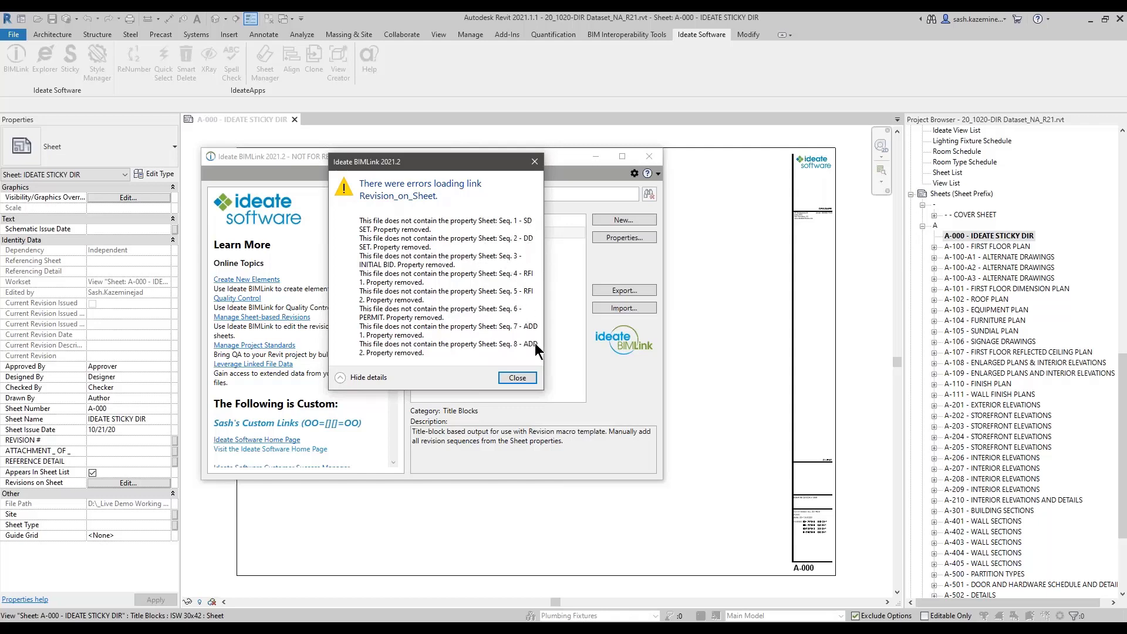
left_click(516, 377)
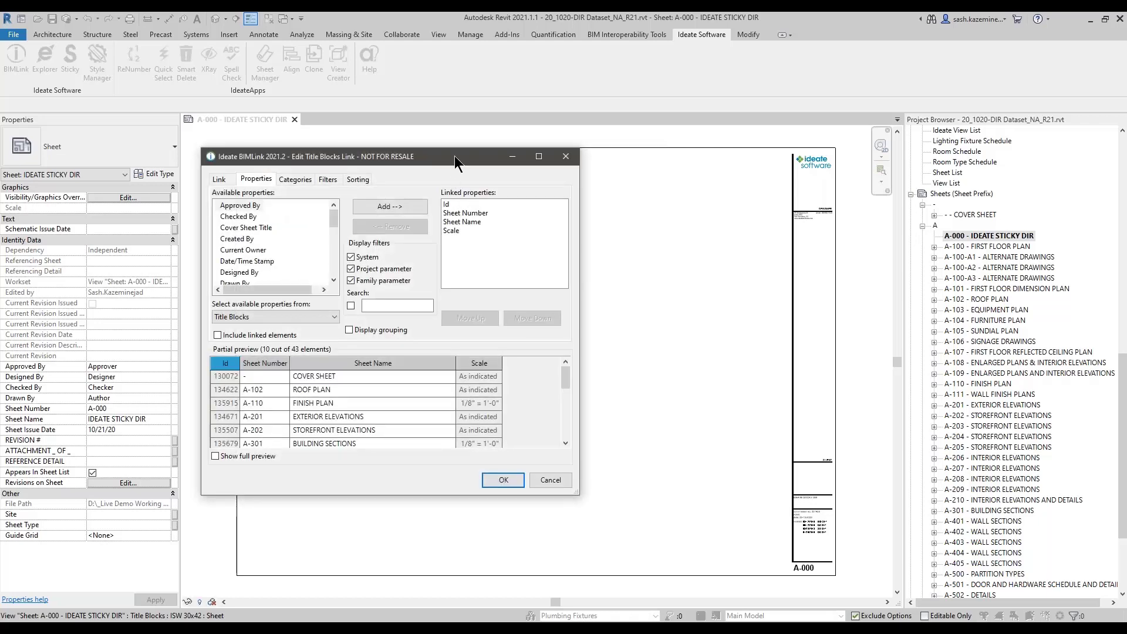
left_click_drag(454, 156, 459, 100)
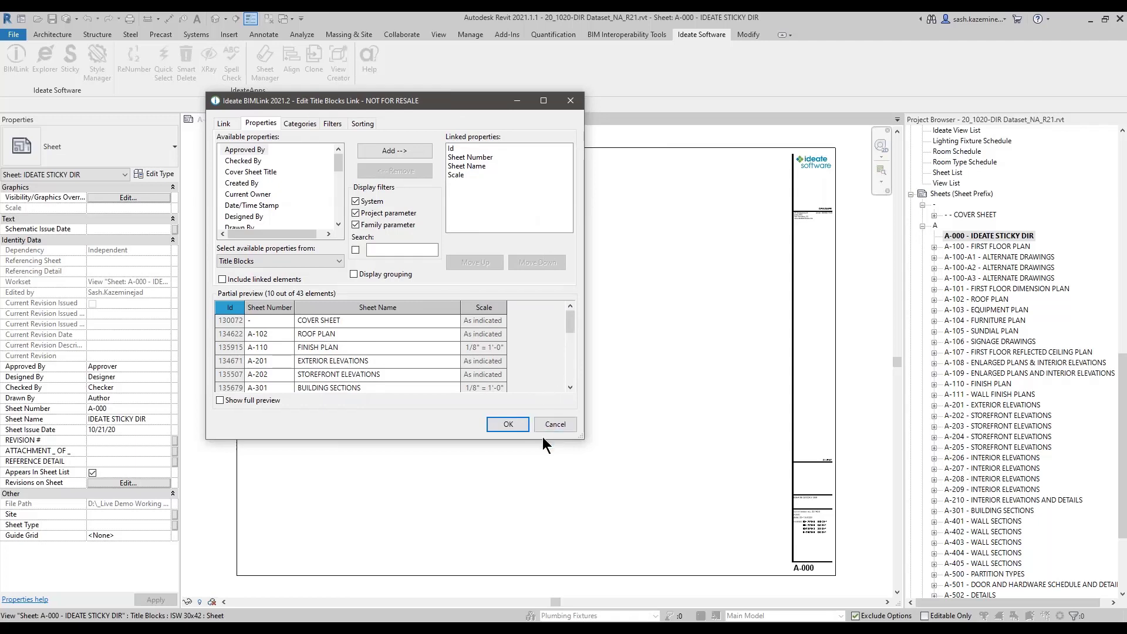
left_click_drag(581, 437, 866, 528)
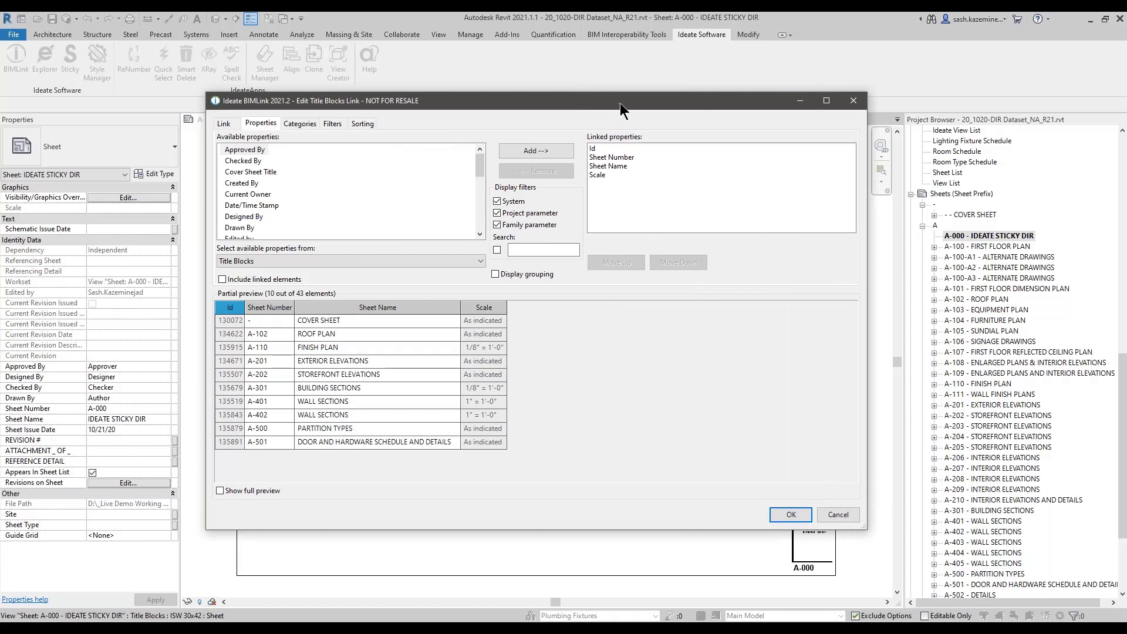
left_click_drag(620, 103, 632, 125)
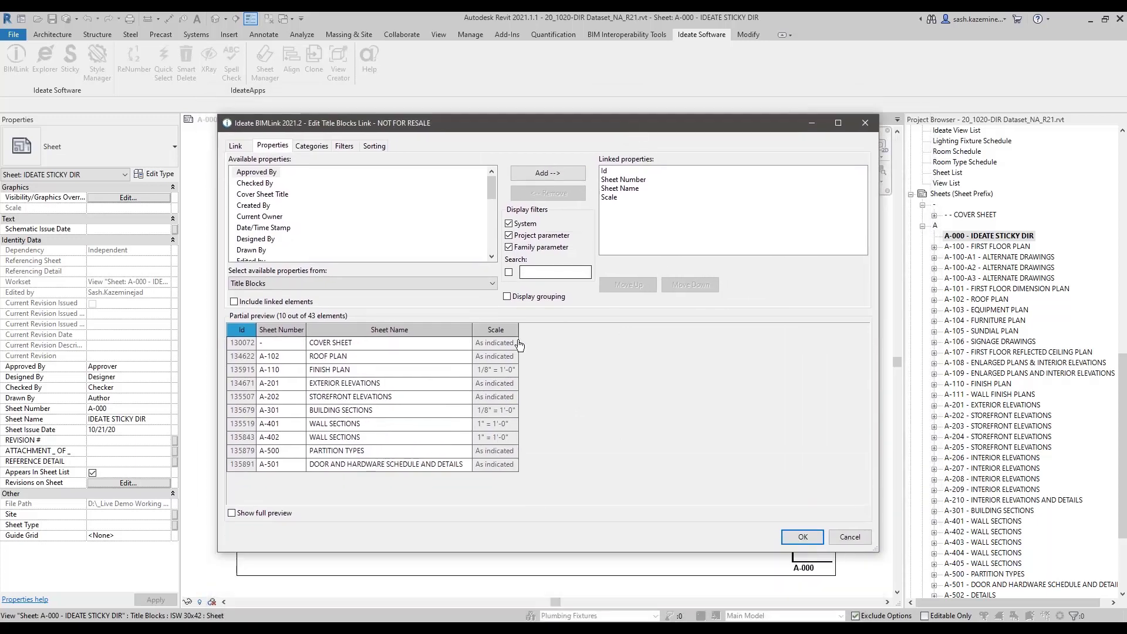
mouse_move(378, 123)
left_mouse_down()
mouse_move(372, 139)
mouse_move(375, 125)
left_mouse_up()
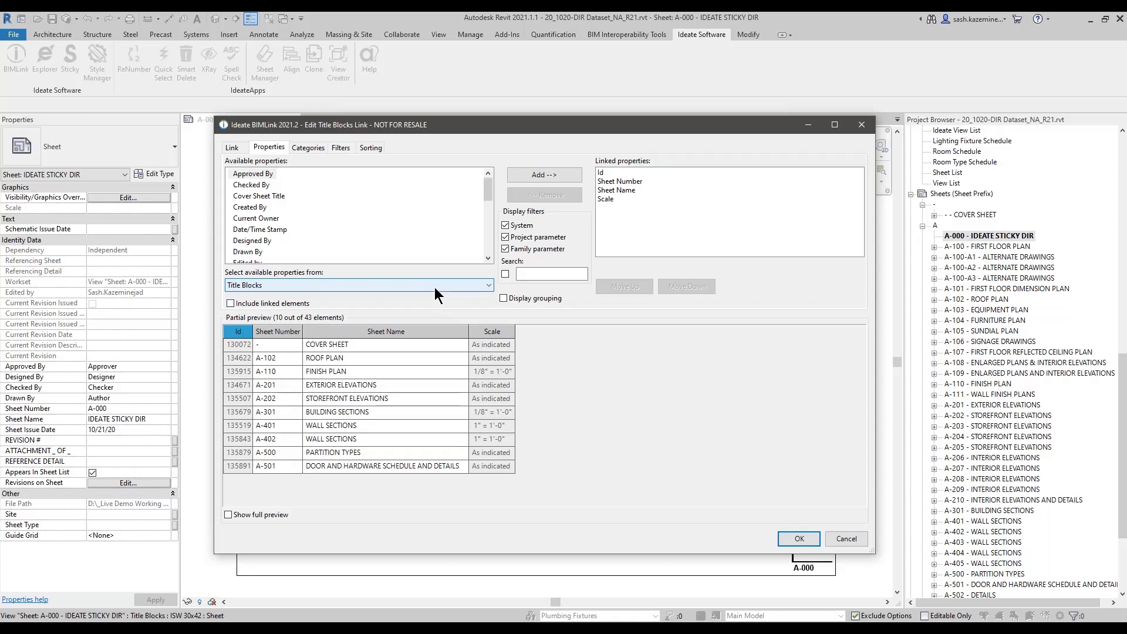
left_click_drag(421, 139, 359, 113)
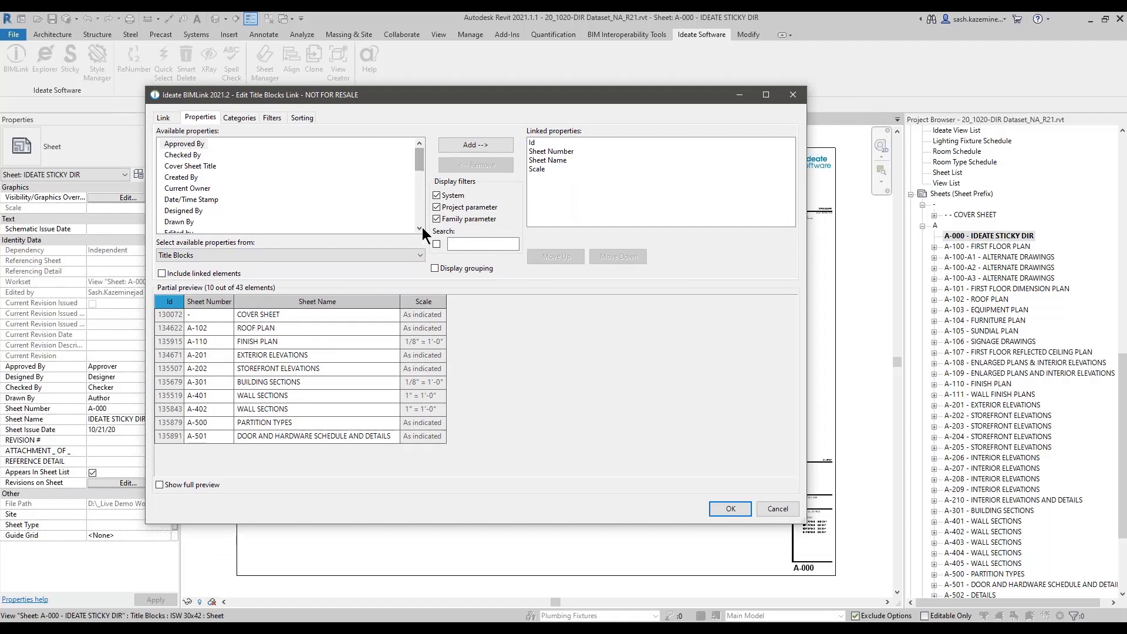
List the available properties from Sheet instead of Title Blocks and filter them by "seq"
left_click(413, 256)
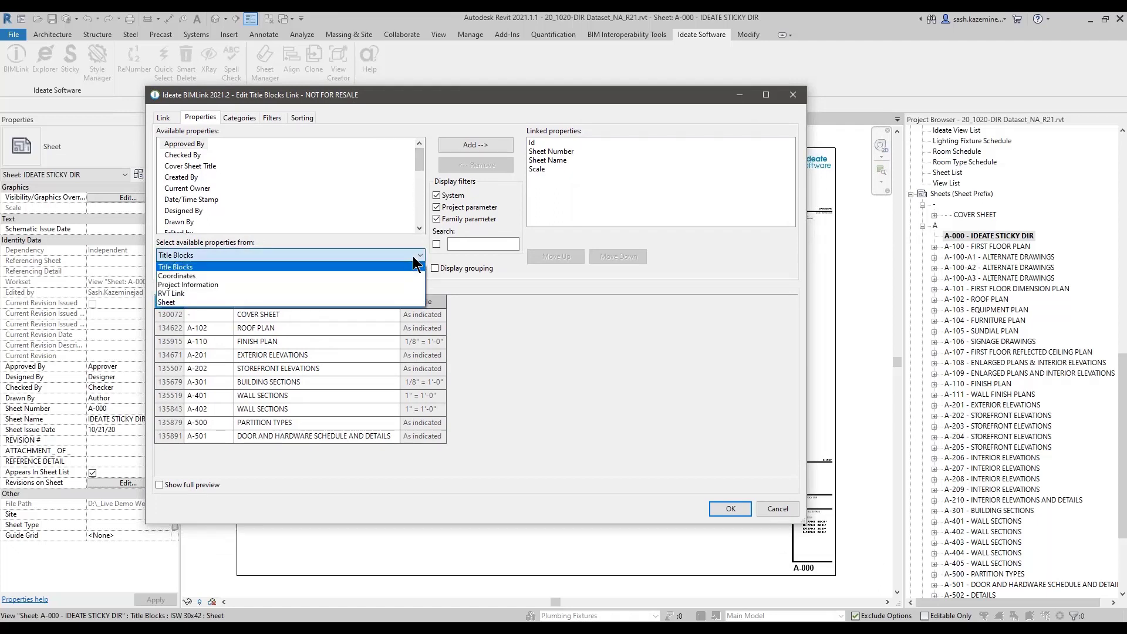
left_click(413, 256)
left_click(413, 256)
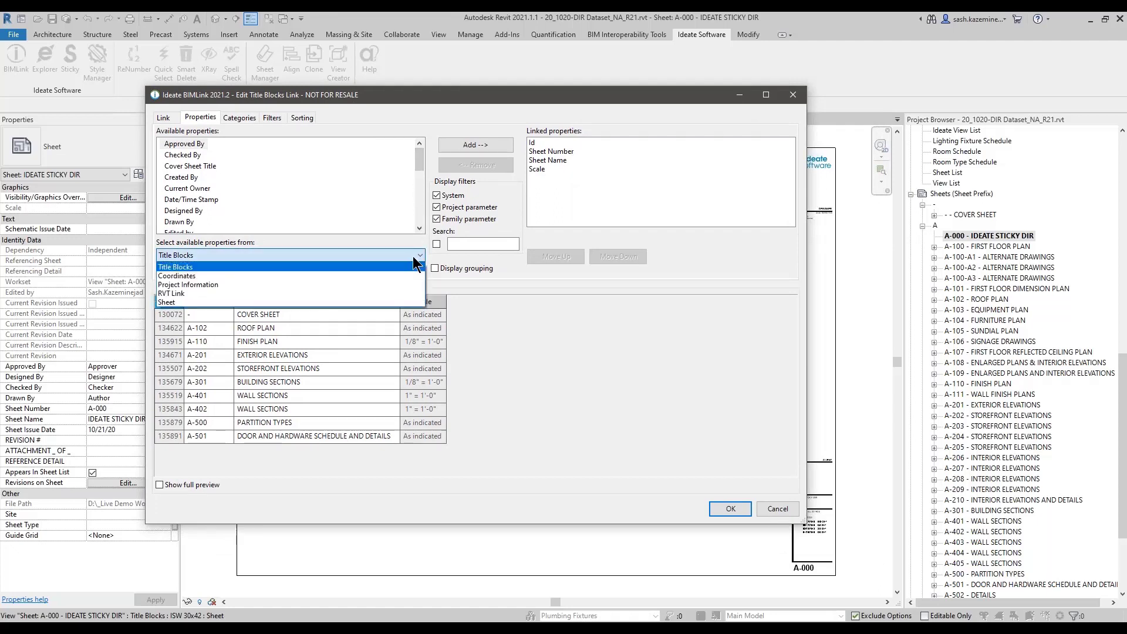
left_click(171, 304)
mouse_move(419, 150)
left_mouse_down()
mouse_move(414, 214)
mouse_move(419, 154)
left_mouse_up()
left_click(454, 244)
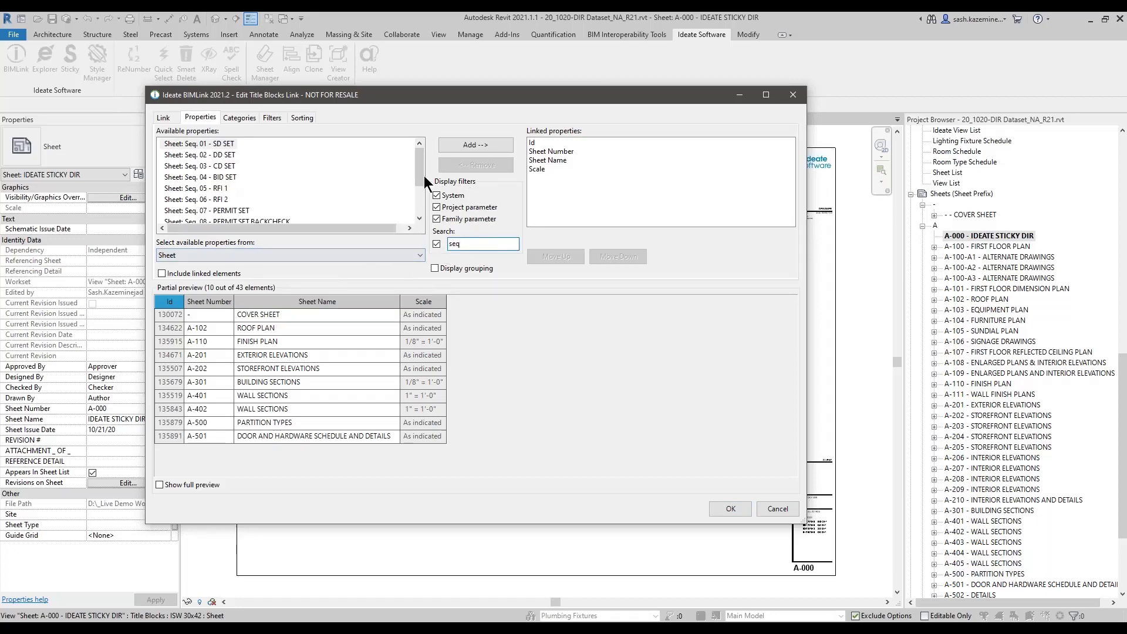
Add all Sheet sequence properties, from Seq. 01 - SD SET to Seq. 12 - CCD 1, after Scale in the linked properties
mouse_move(423, 167)
left_mouse_down()
mouse_move(426, 203)
mouse_move(435, 162)
left_mouse_up()
left_click(219, 147)
scroll(219, 154, "down", 2)
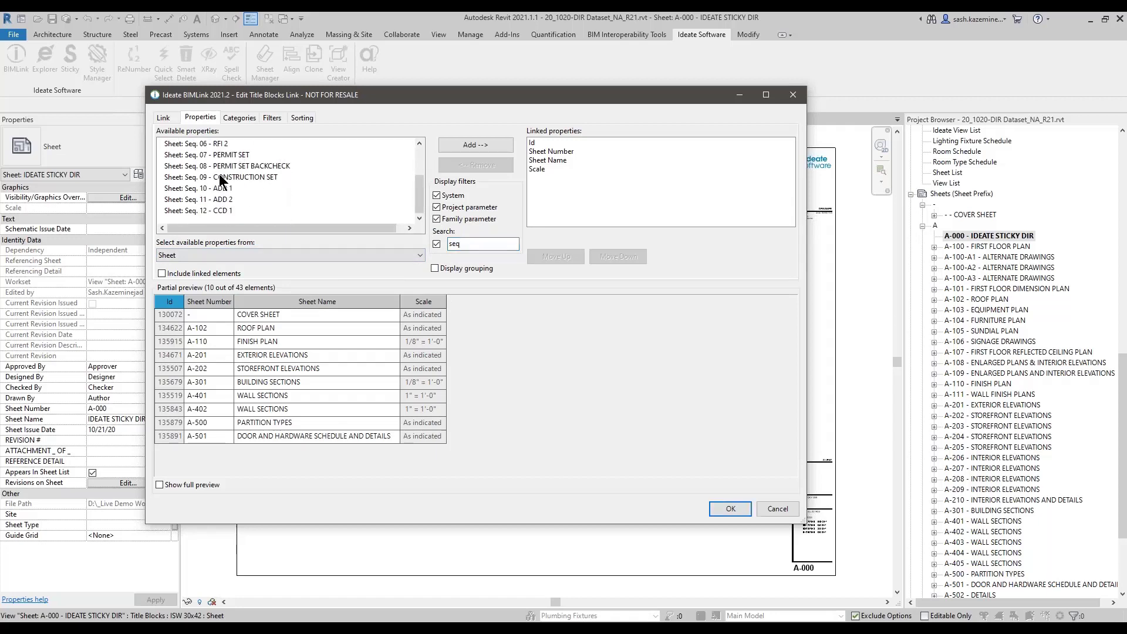
scroll(218, 212, "up", 2)
left_click(219, 213, "shift")
scroll(220, 212, "down", 2)
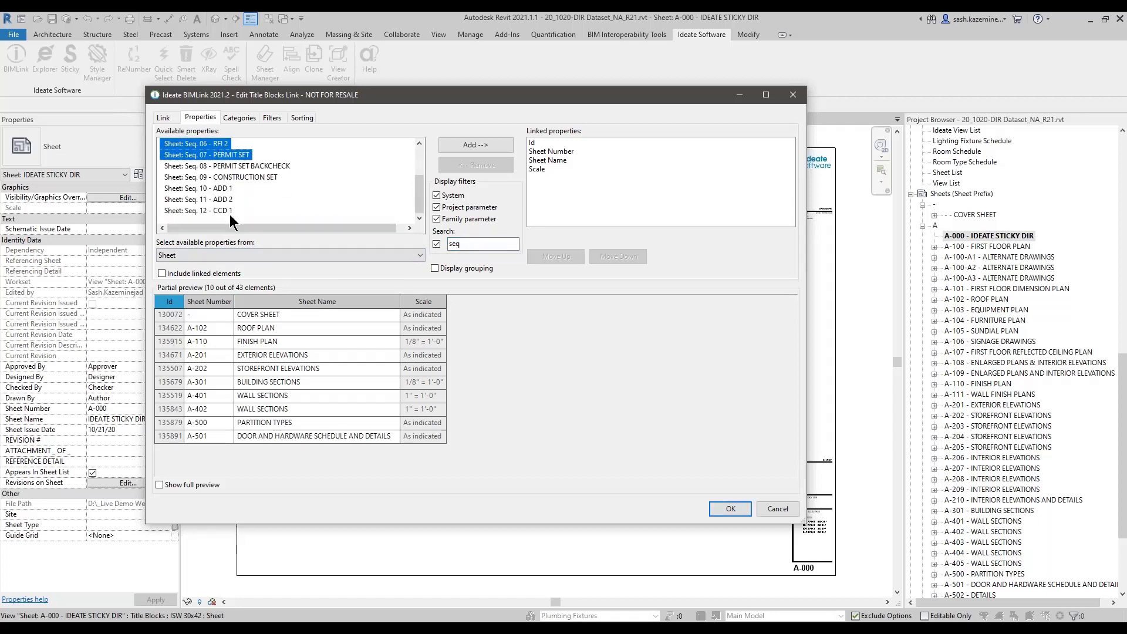
left_click(224, 167, "ctrl")
left_click(220, 177, "ctrl")
left_click(210, 190, "ctrl")
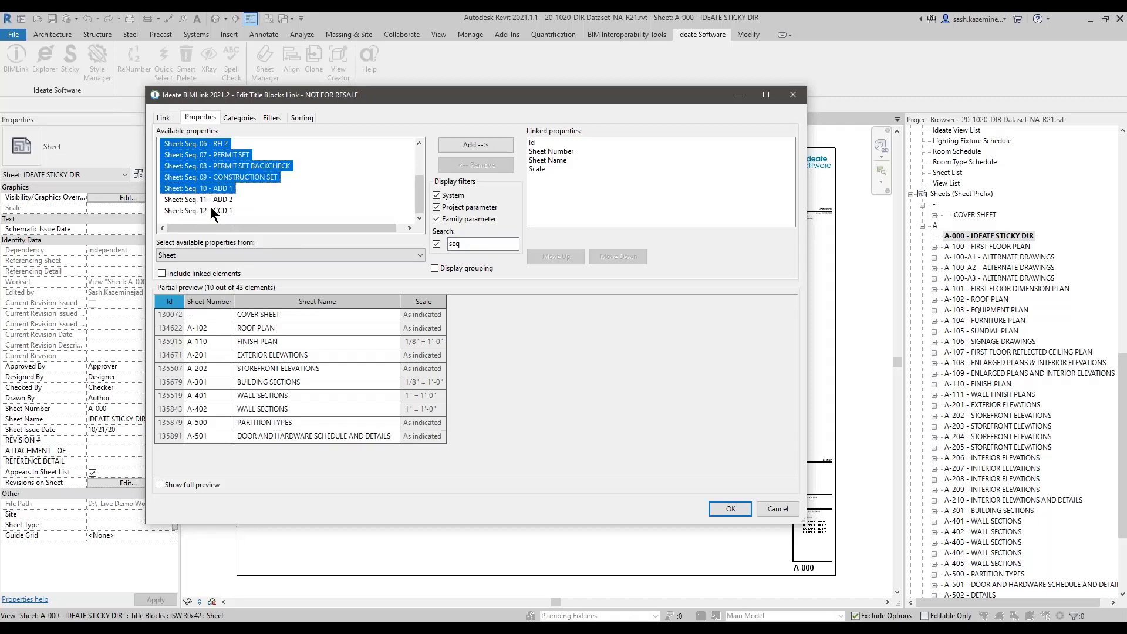
left_click(209, 200, "ctrl")
left_click(531, 169)
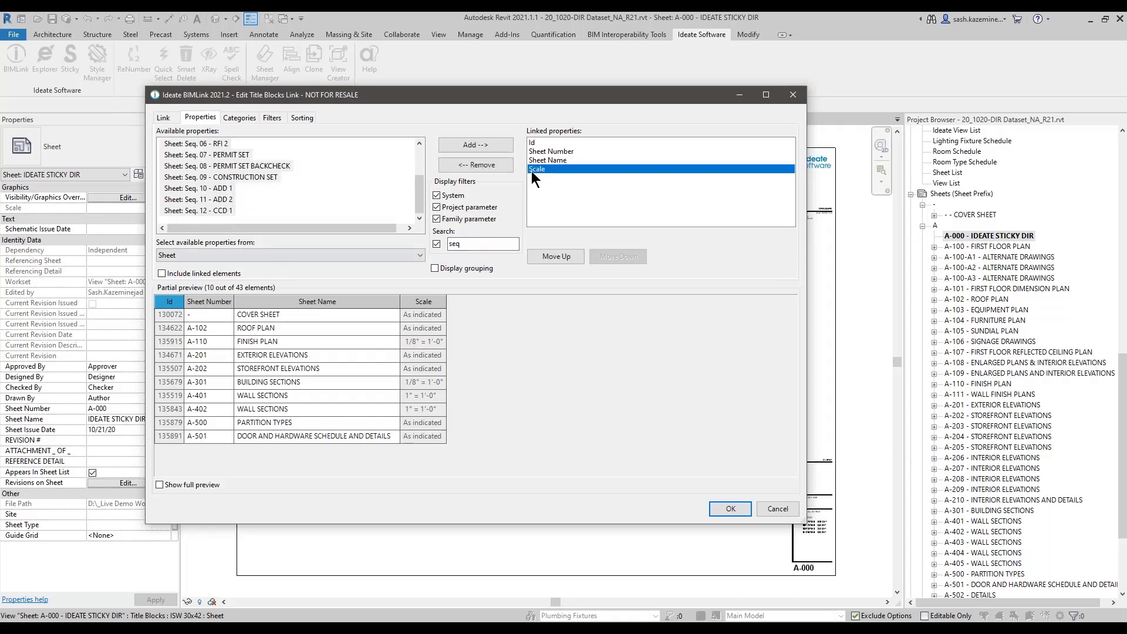
left_click(470, 145)
scroll(561, 176, "up", 3)
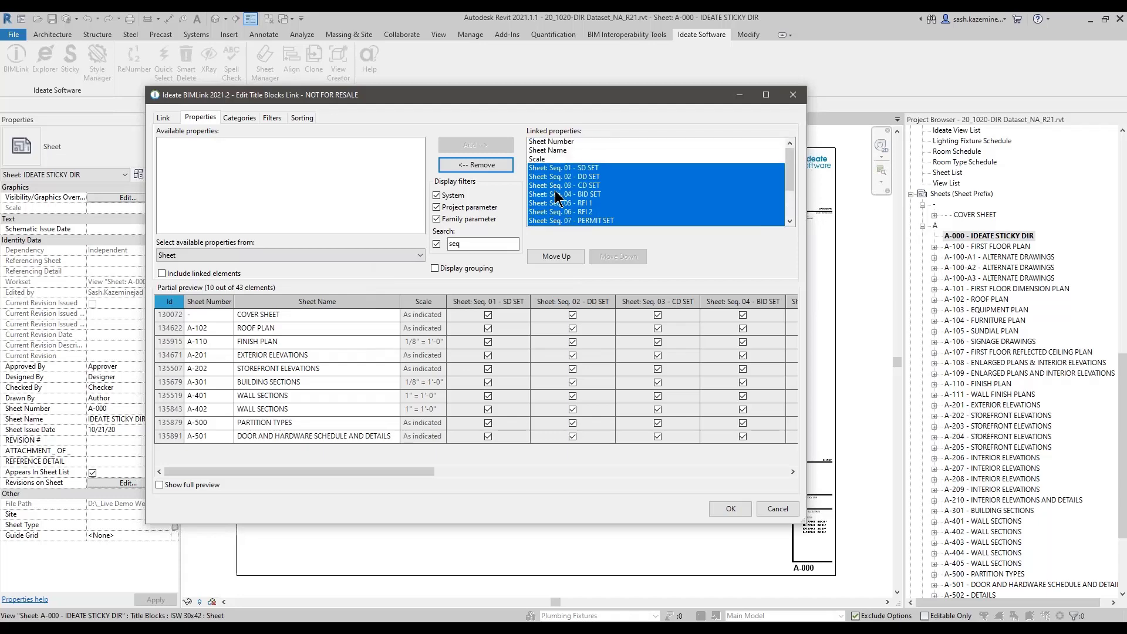
Enlarge the title block link's properties window, list available properties from Title Blocks again, and accept the link
left_click_drag(546, 105, 449, 63)
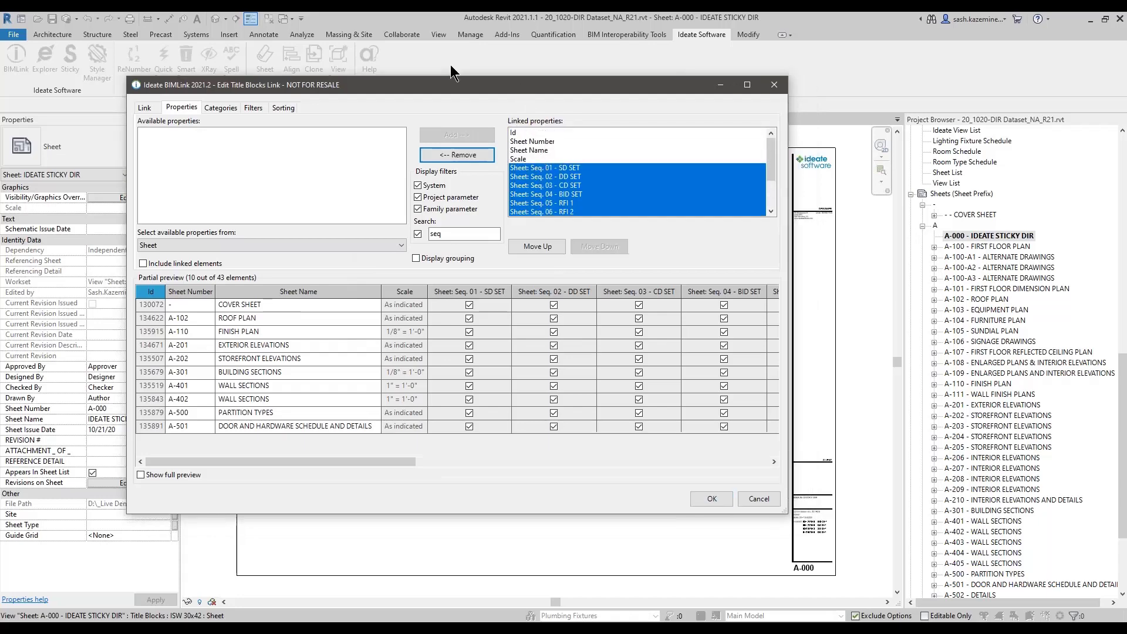
left_click_drag(702, 480, 933, 572)
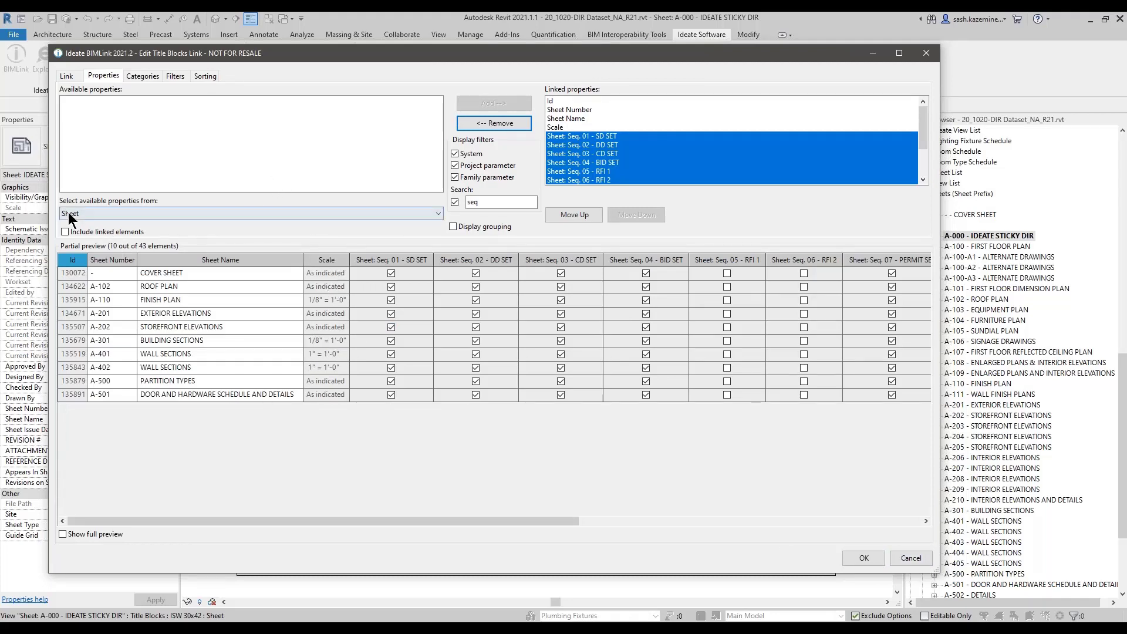
left_click(213, 215)
left_click(94, 252)
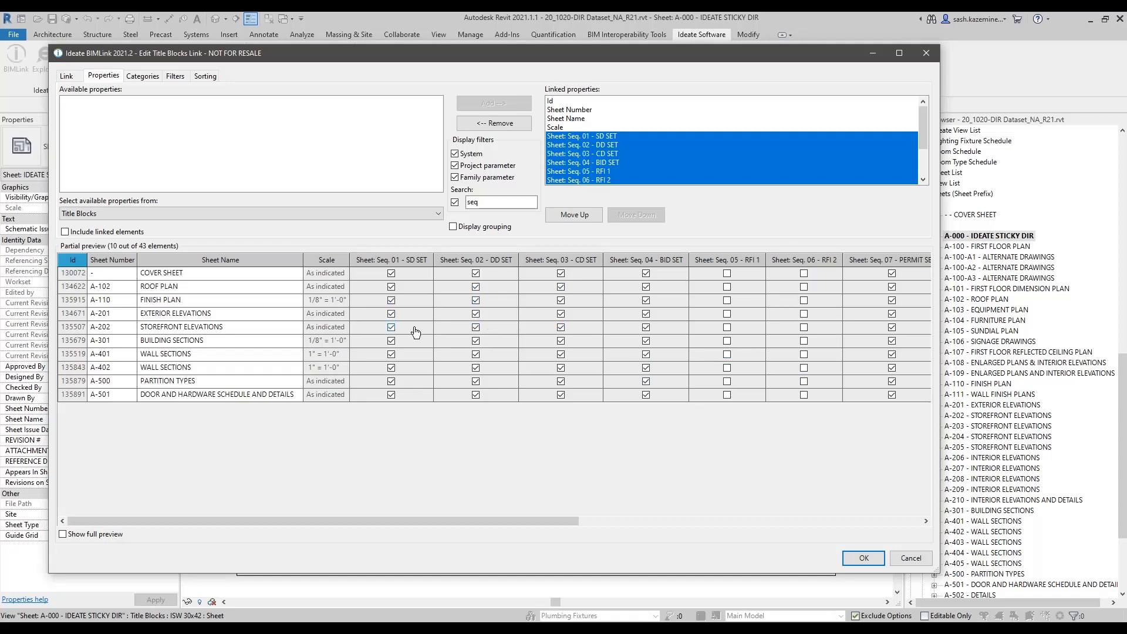
left_click(864, 557)
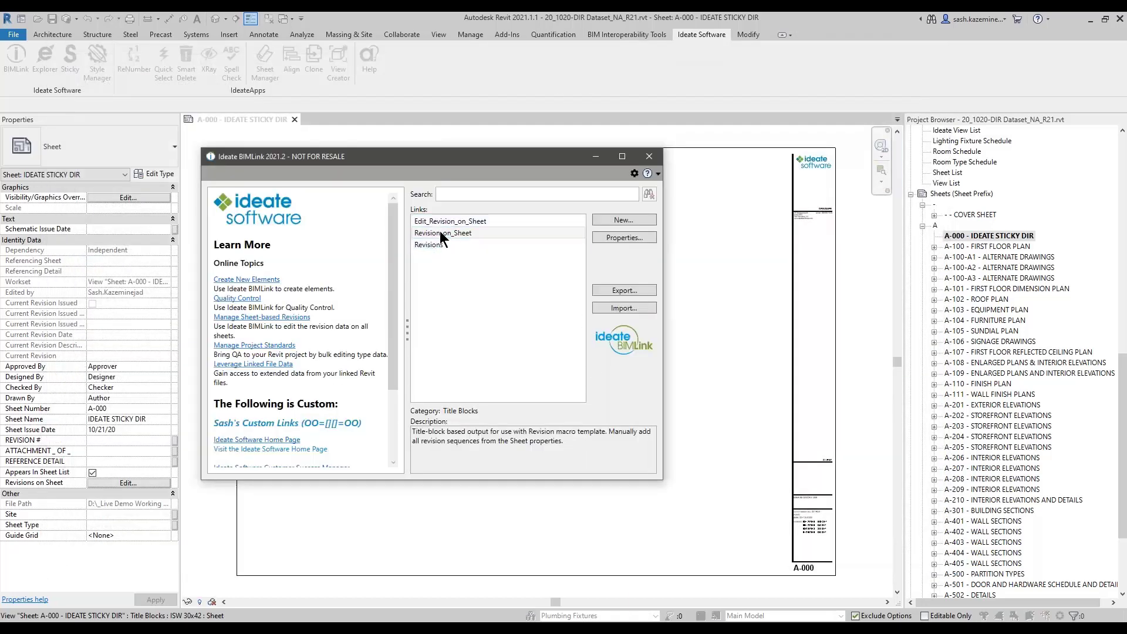
Open Ideate DIR Template_v8.xlsm from the DIR\NA folder in Excel and enable its macros
left_click(438, 244)
left_click(438, 245)
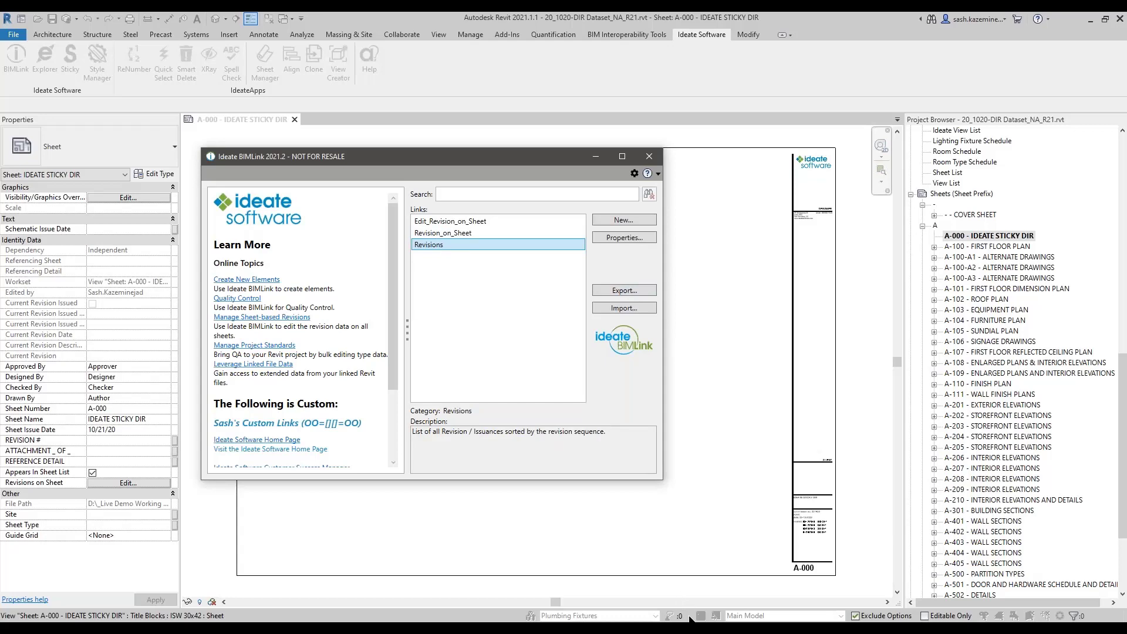
mouse_move(705, 626)
left_click(707, 581)
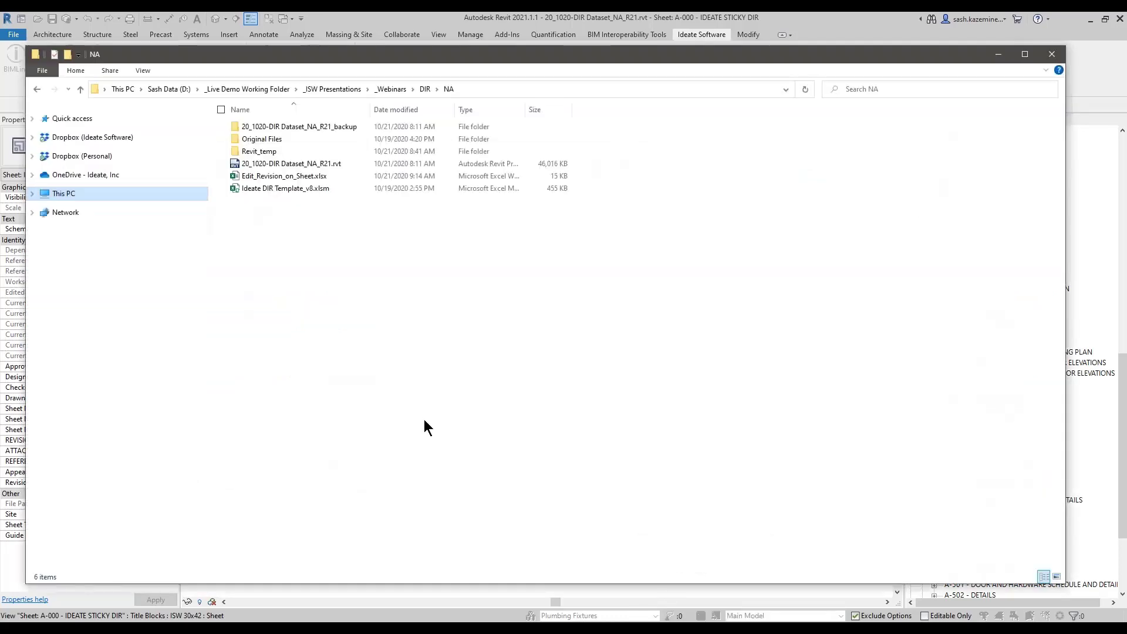
left_click_drag(373, 56, 392, 277)
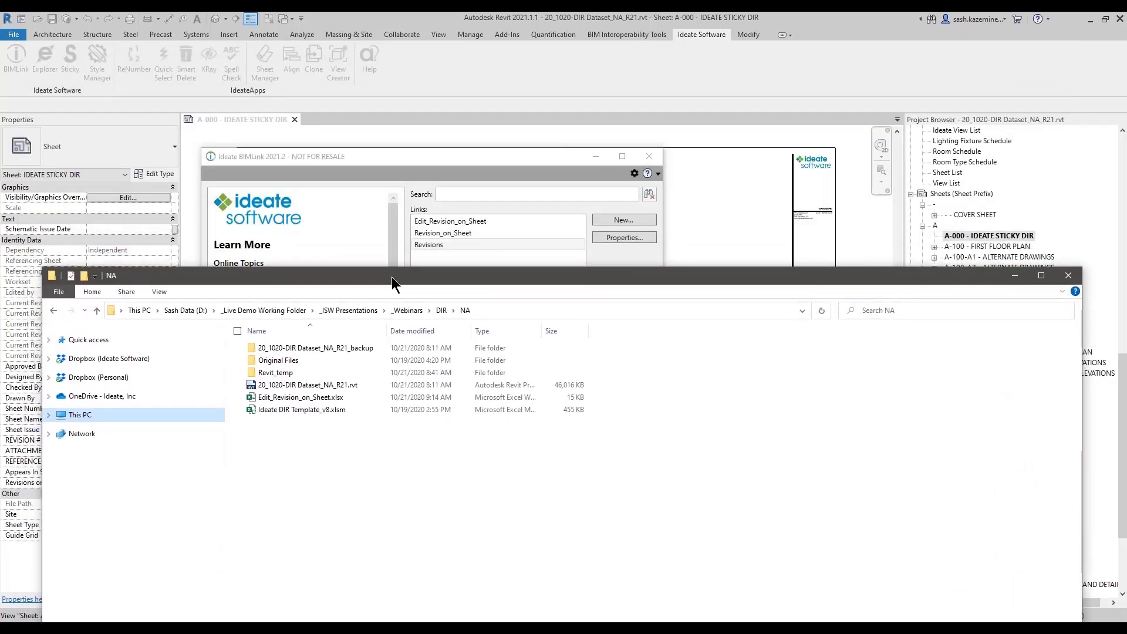
left_click(430, 235)
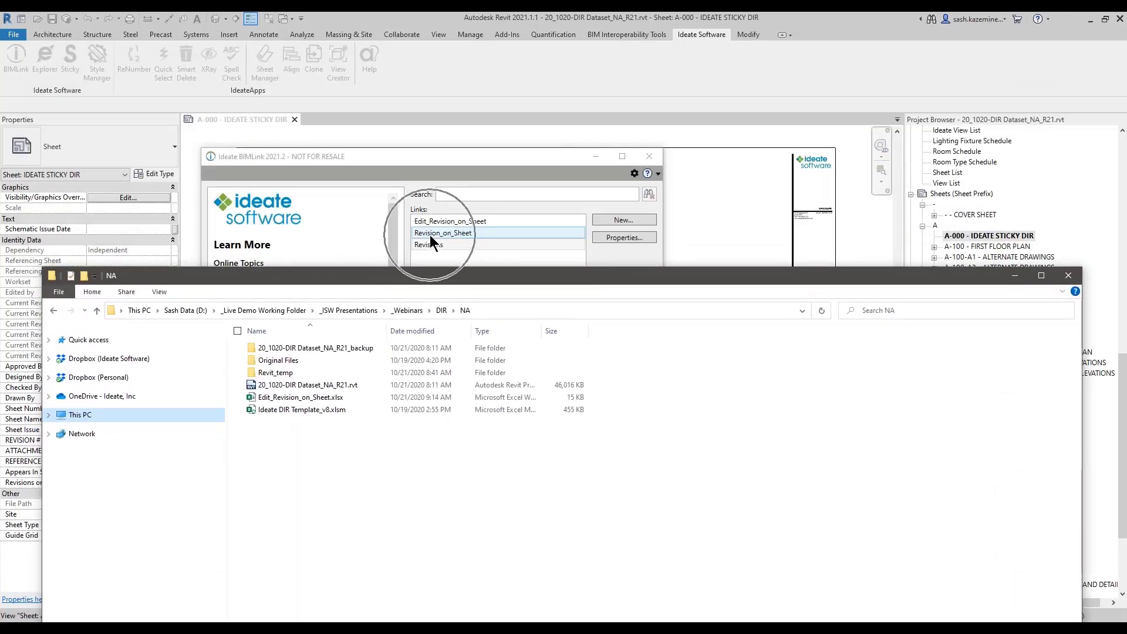
left_click(301, 408)
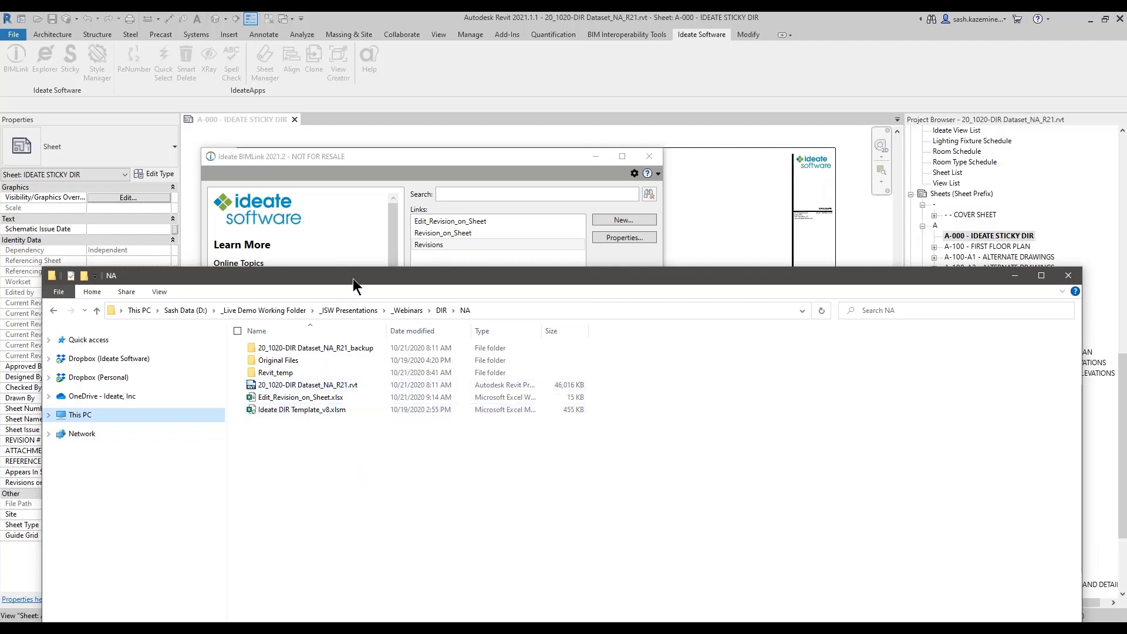
left_click_drag(353, 278, 344, 99)
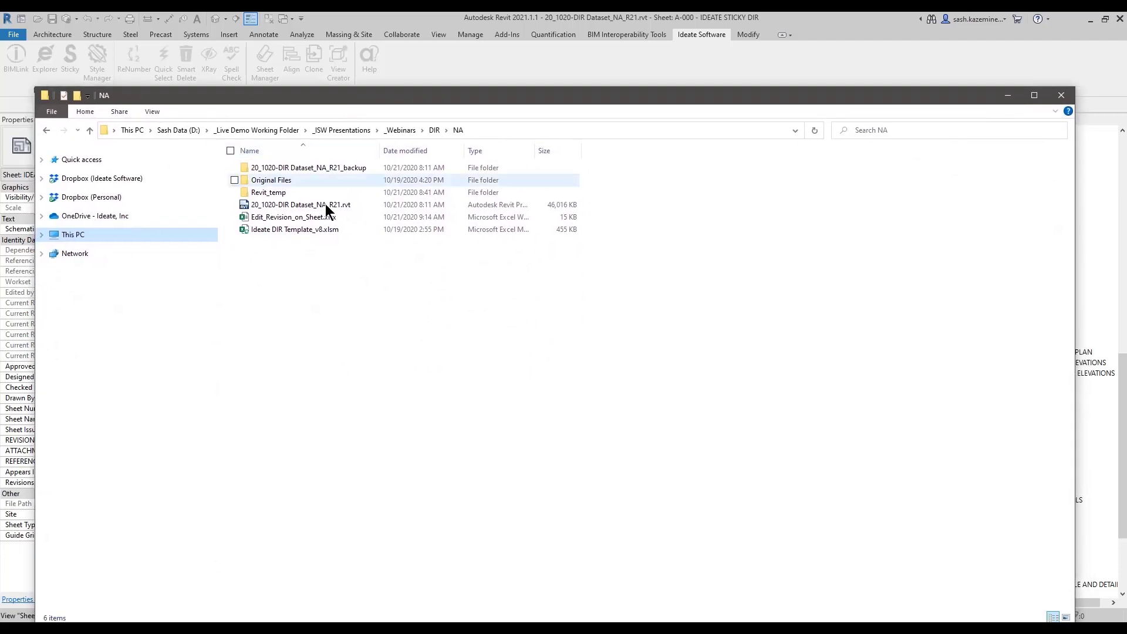
left_click(291, 229)
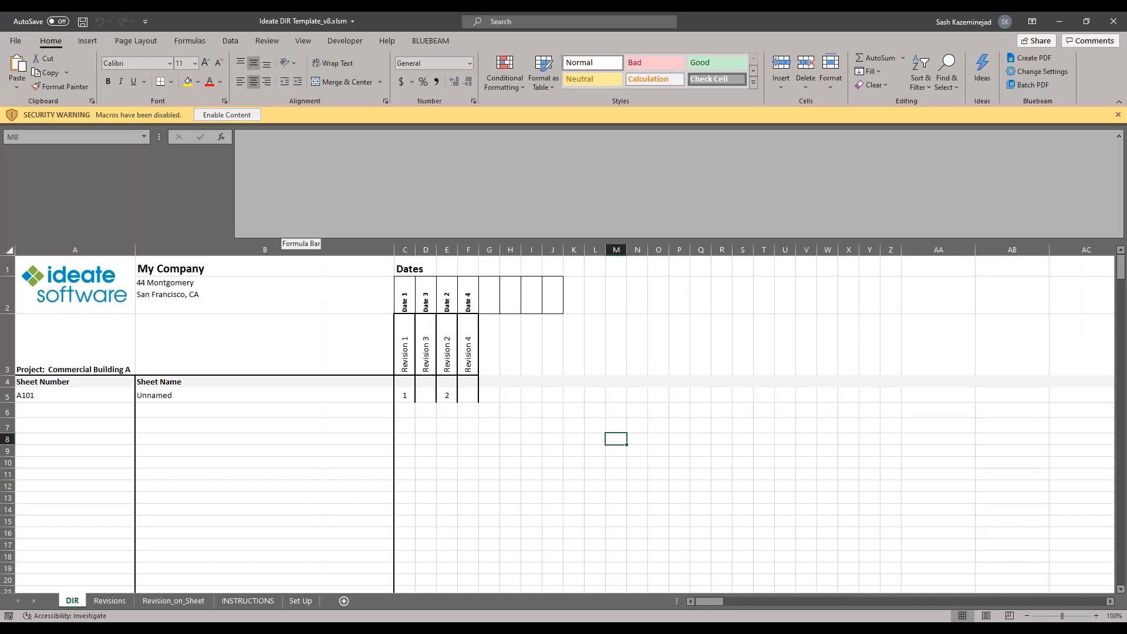
left_click(210, 115)
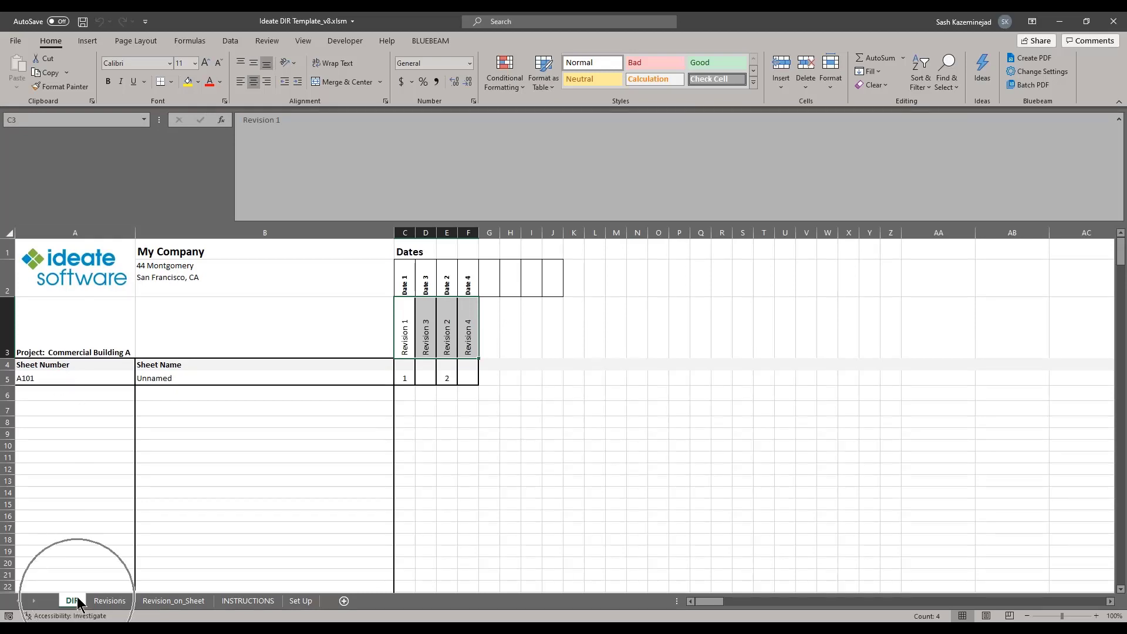
Examine the template's Revisions and Revision_on_Sheet worksheets, which match the names of the BIMLink links
left_click(109, 602)
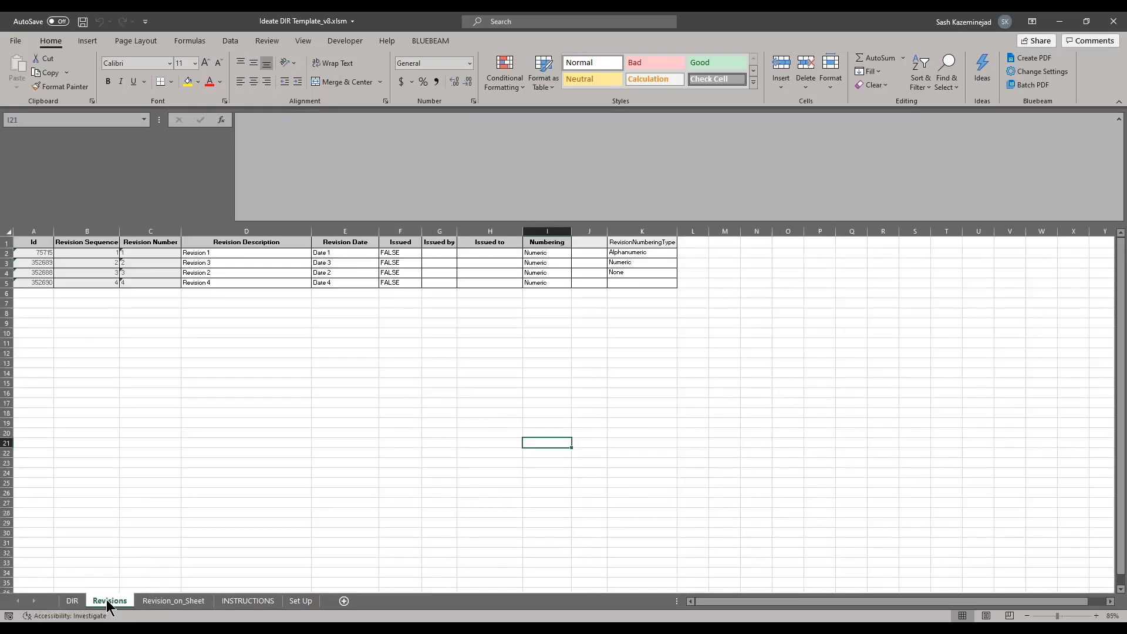
left_click(182, 601)
left_click(111, 602)
left_click(108, 607)
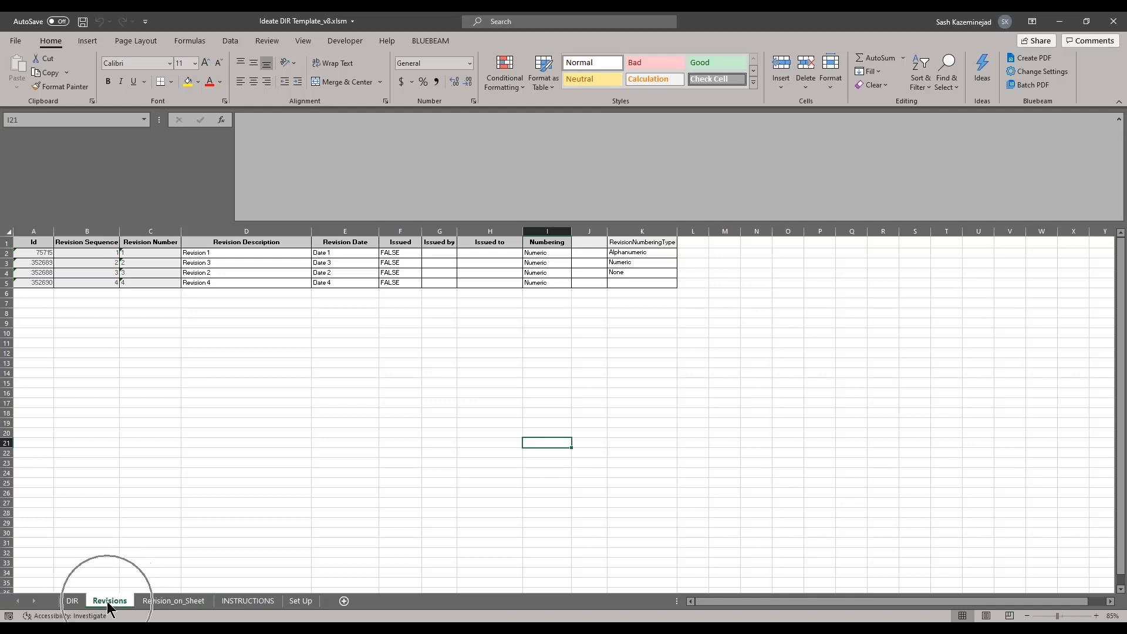
left_click(111, 608)
left_click(152, 603)
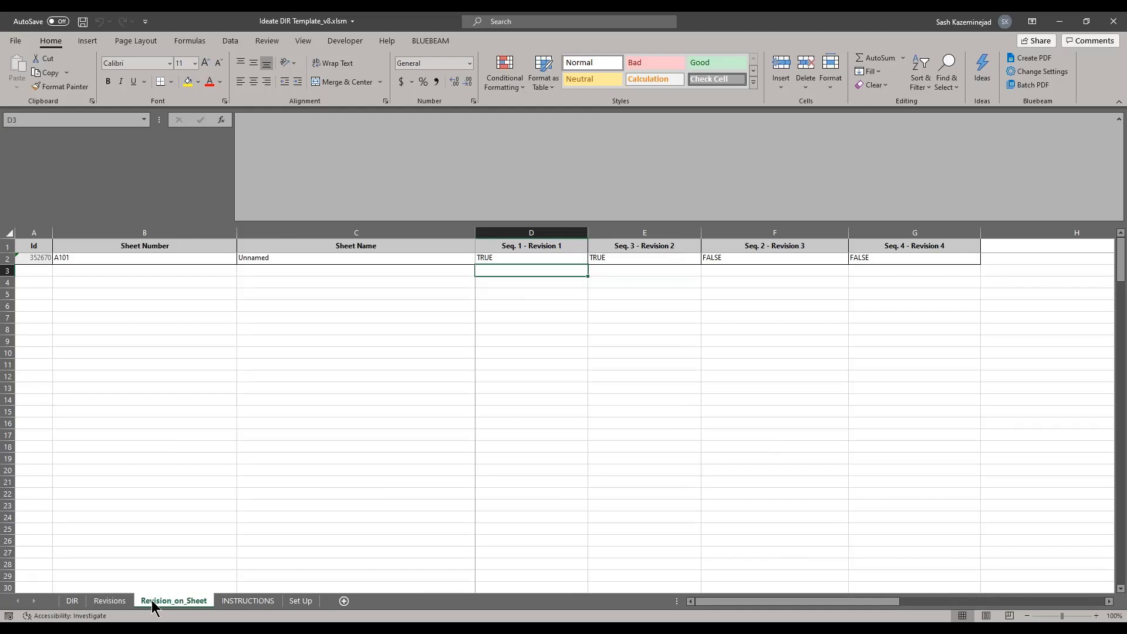
left_click(154, 606)
Replace the symbol for 'no numbering' in cell A5 of the Set Up worksheet with a bullet (character code 2022)
left_click(301, 603)
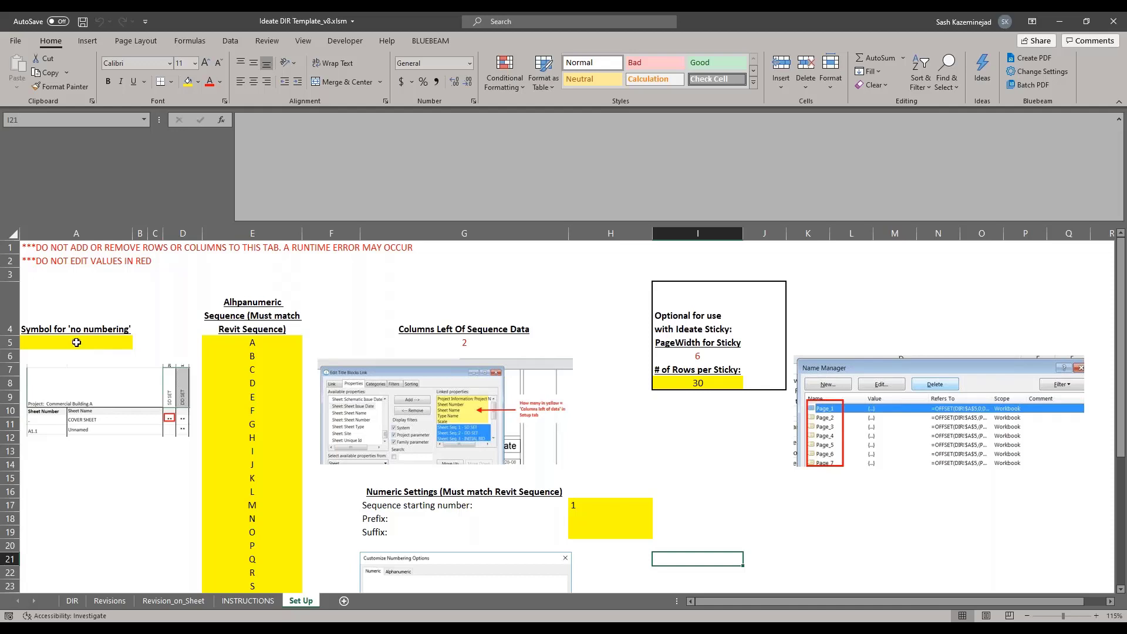
left_click(76, 342)
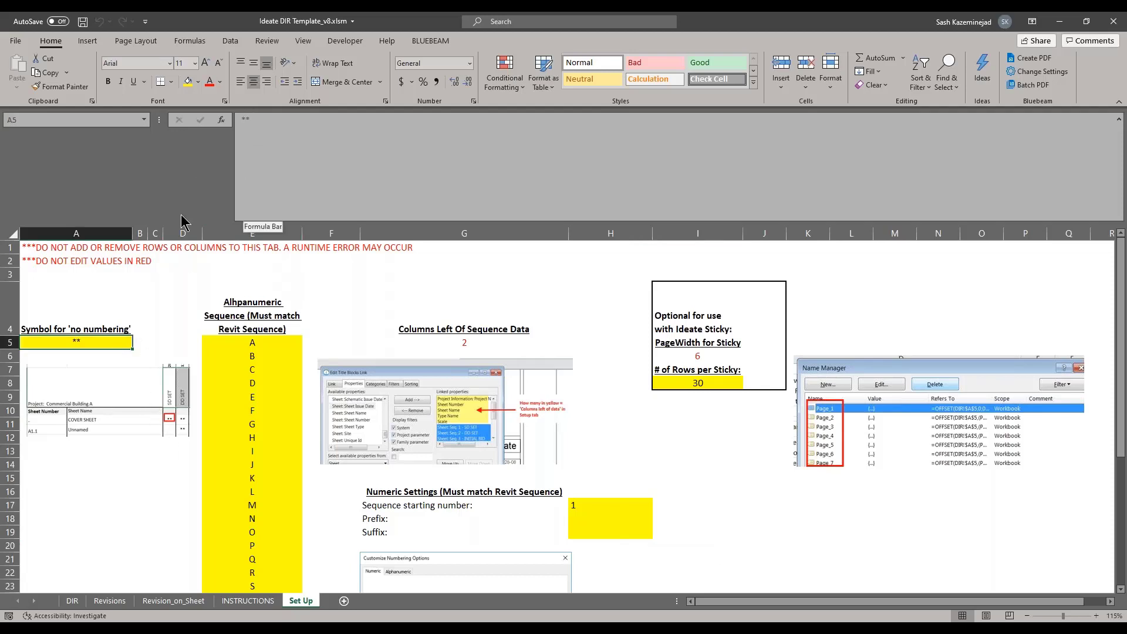
key("BackSpace")
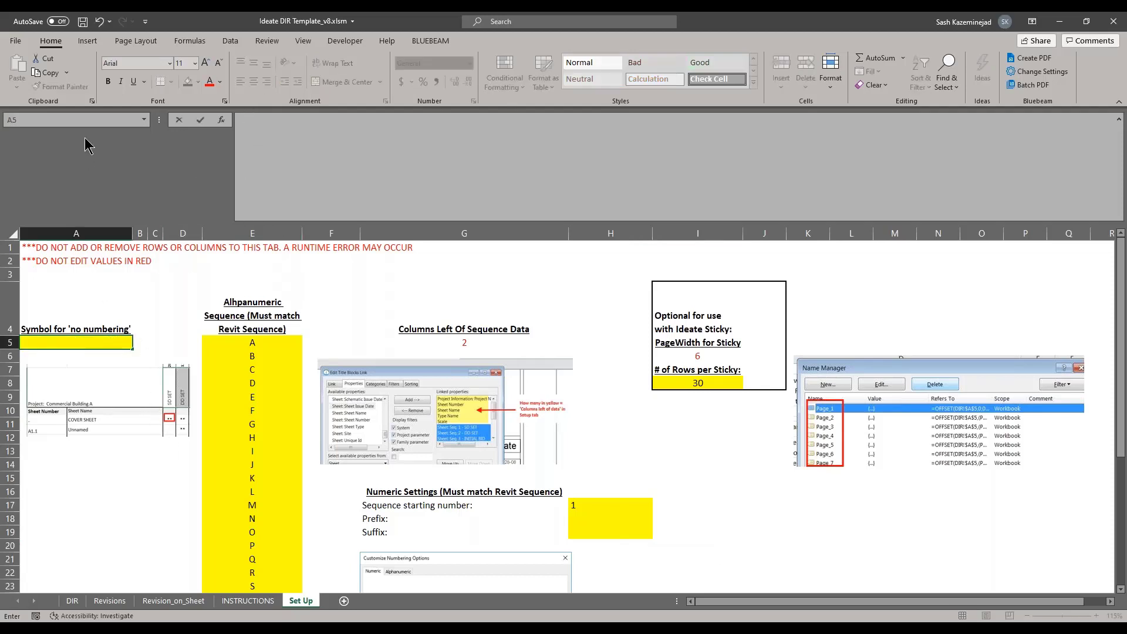
left_click(88, 41)
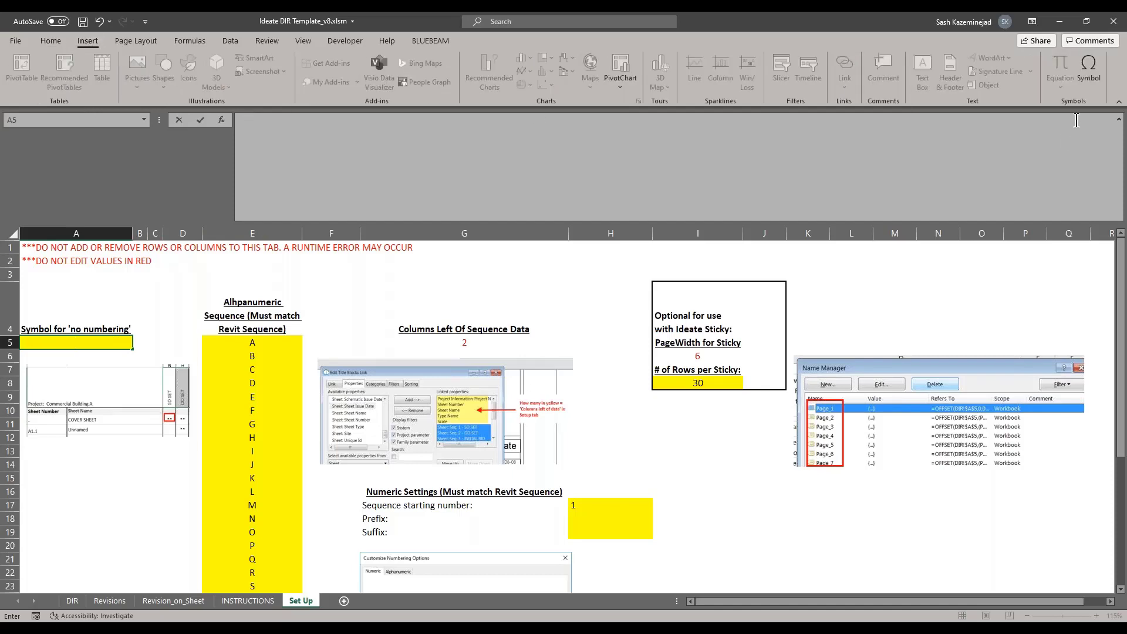
left_click(1089, 71)
left_click(478, 446)
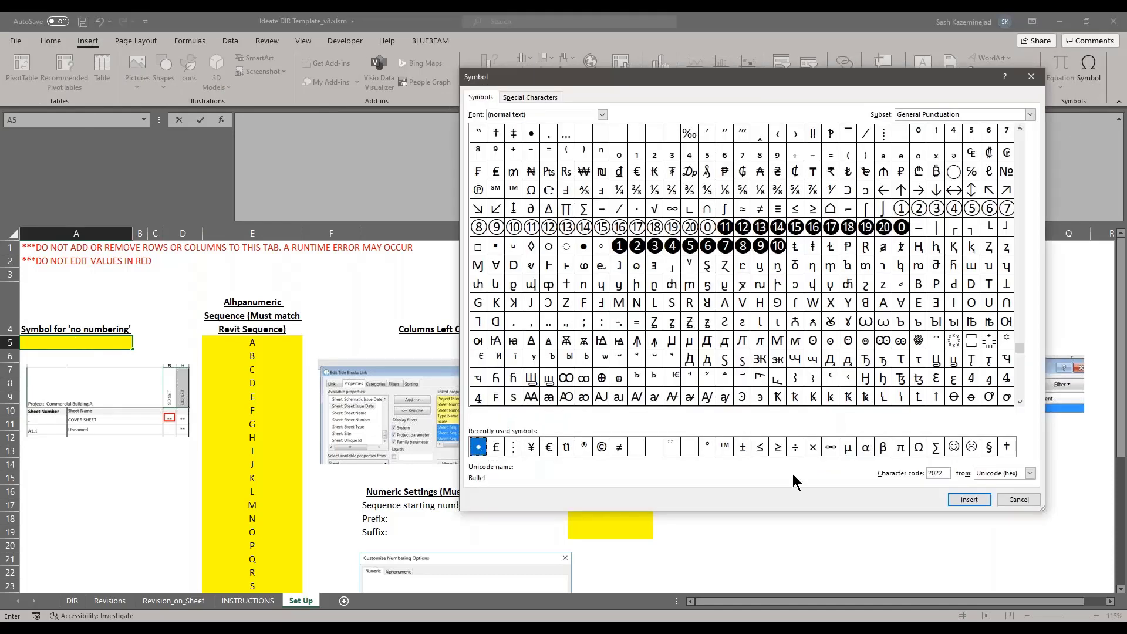
left_click(969, 500)
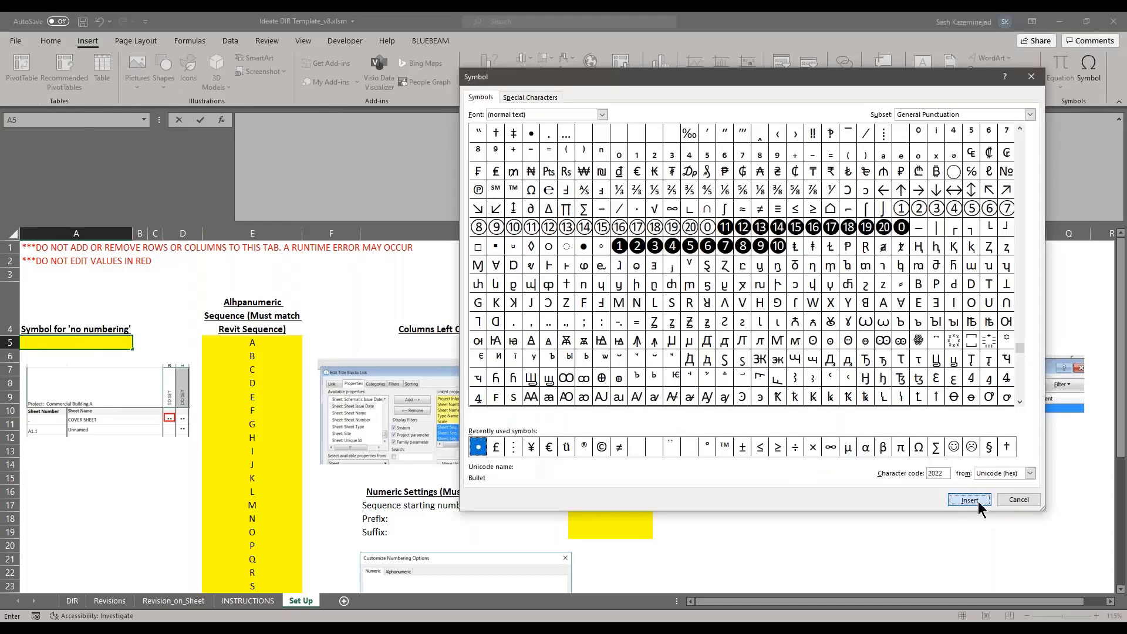
left_click(1016, 500)
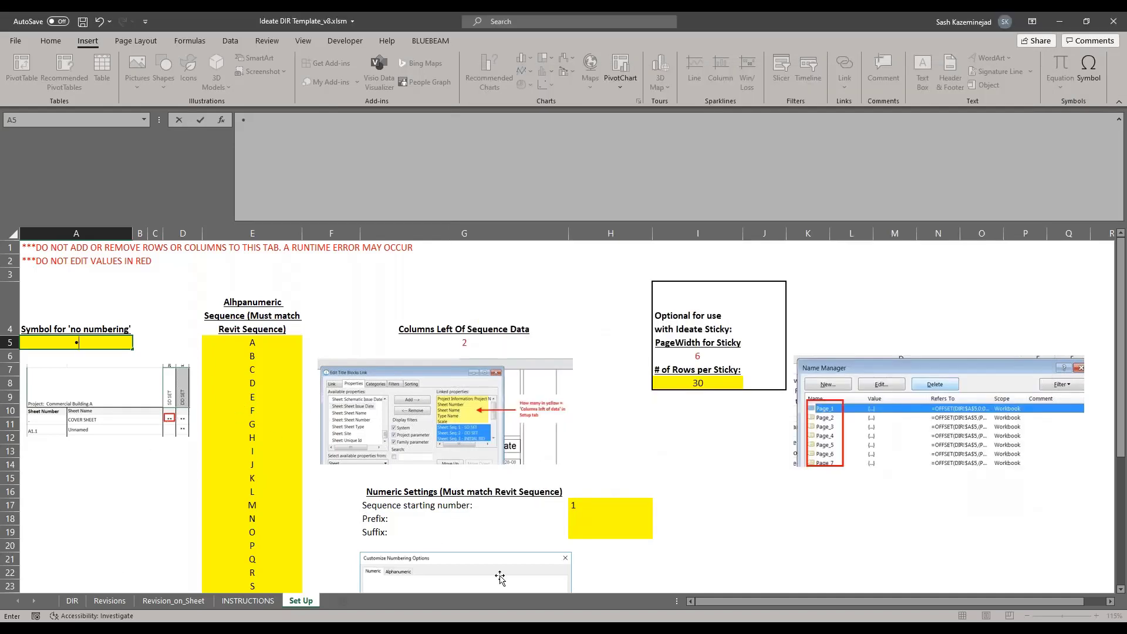
Switch to Revit and close the Ideate BIMLink window
left_click(589, 628)
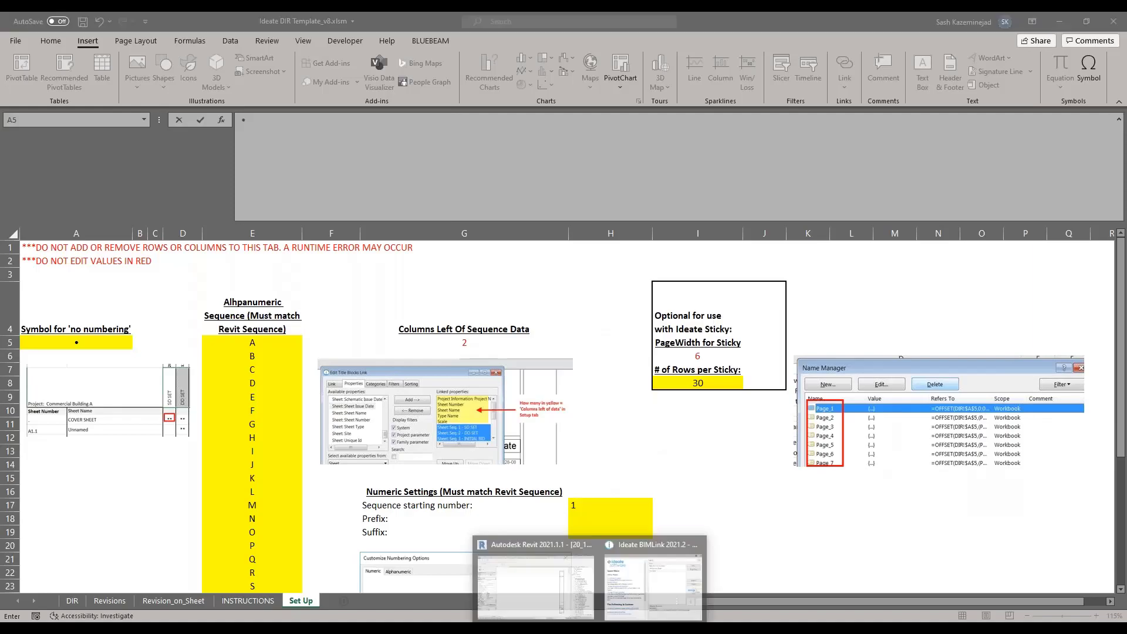
left_click(572, 596)
left_click(655, 160)
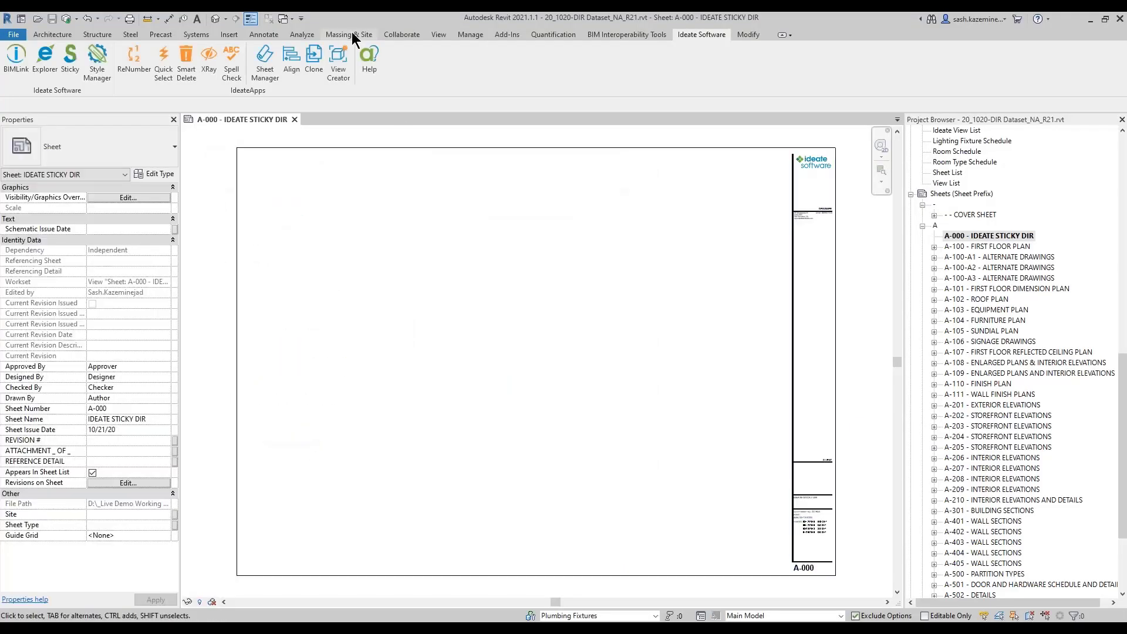
Open the Sheet Issues/Revisions settings, examine the numeric and alphanumeric numbering options, and cancel the options dialog
left_click(428, 32)
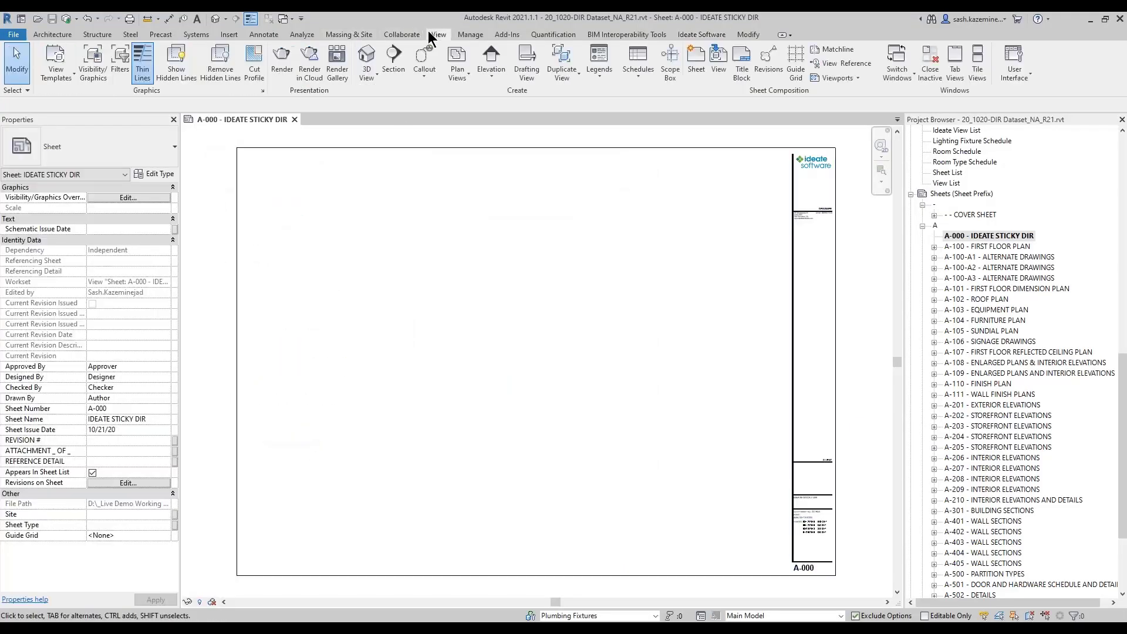
left_click(768, 64)
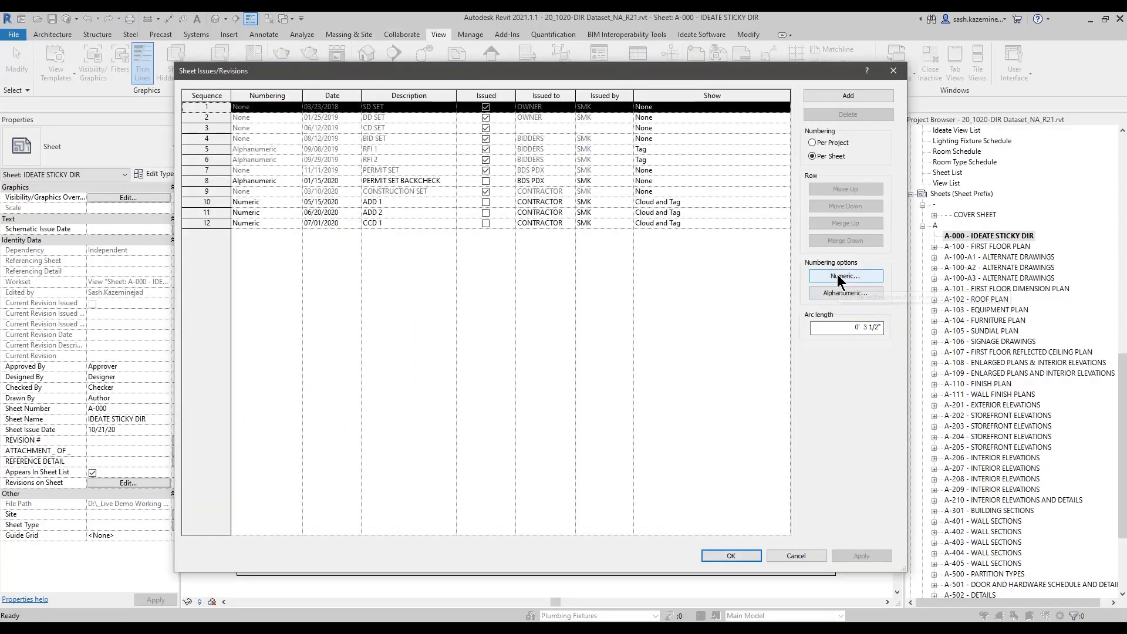
left_click(835, 275)
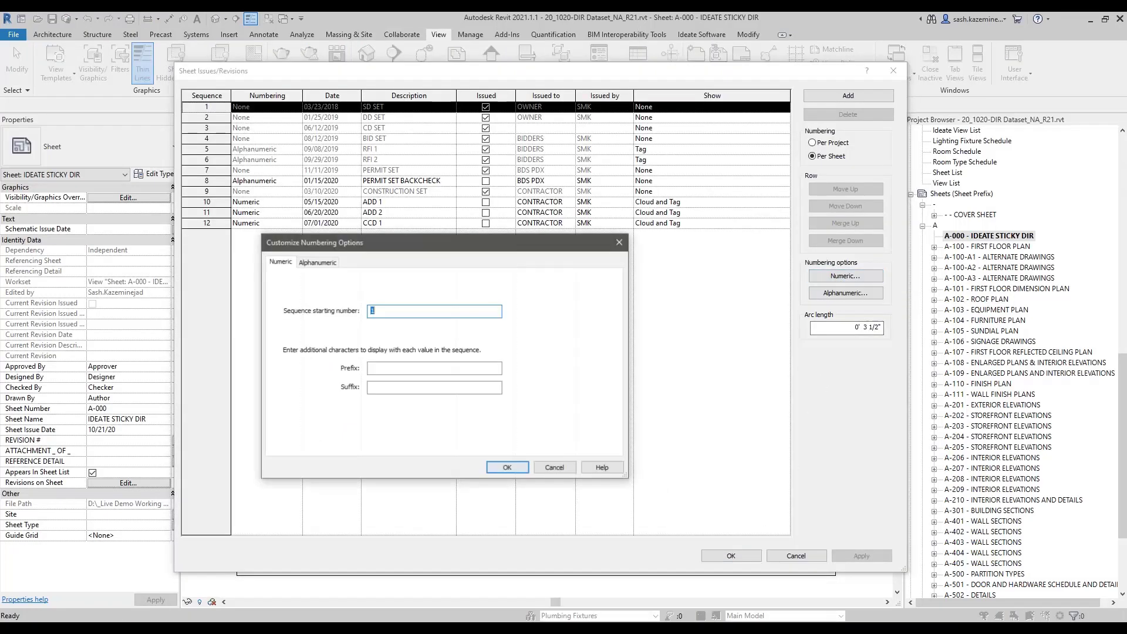
left_click(310, 262)
left_click(280, 261)
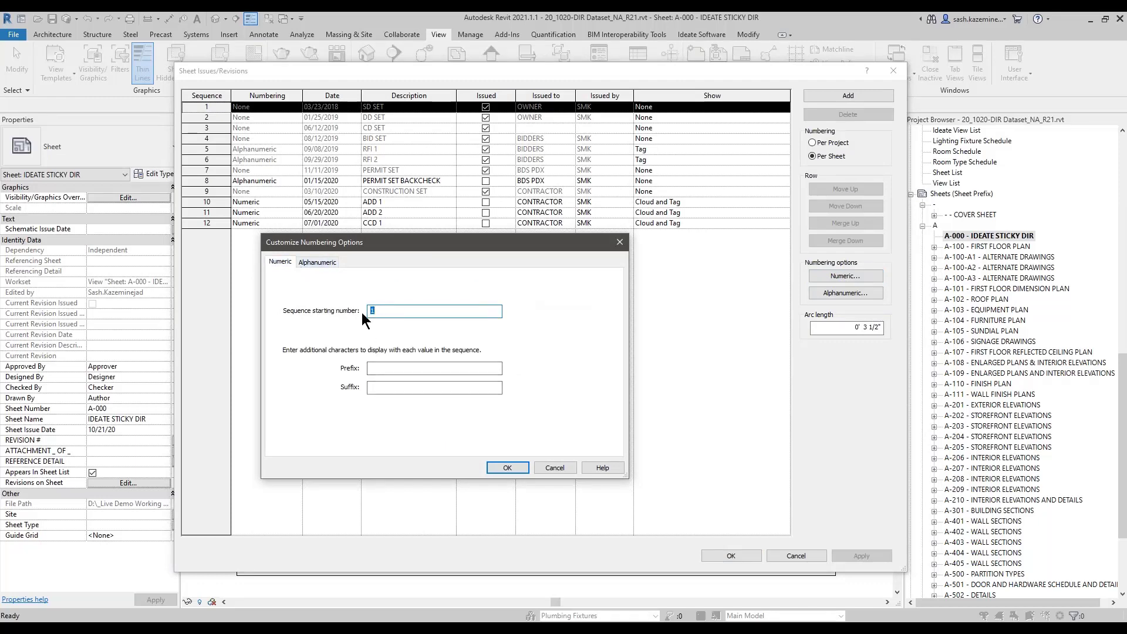
left_click(313, 263)
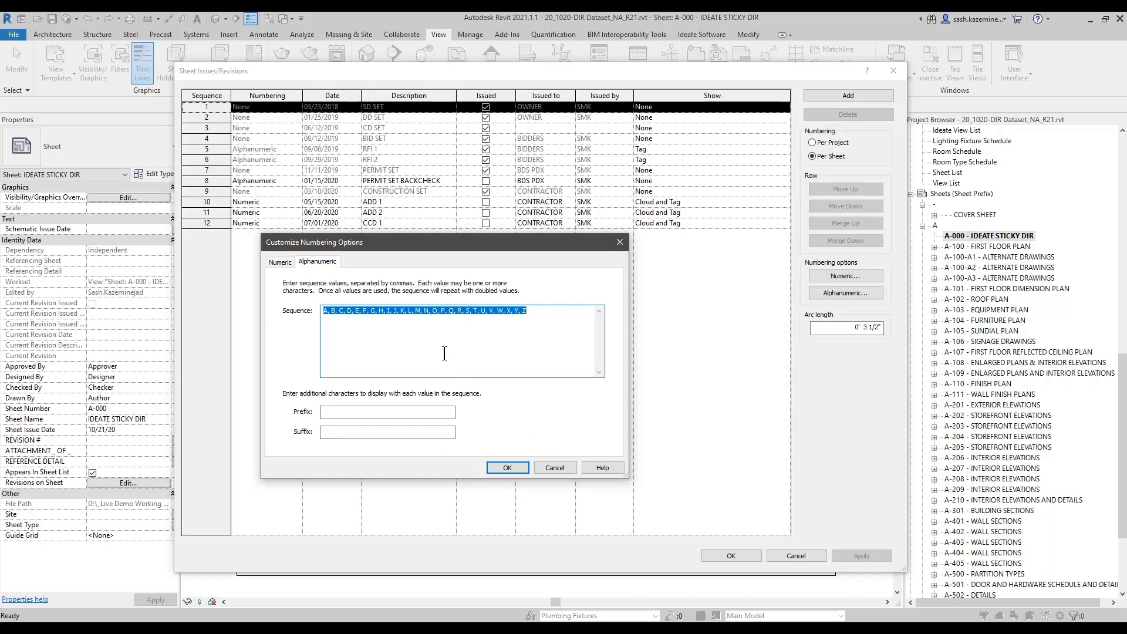
left_click(550, 469)
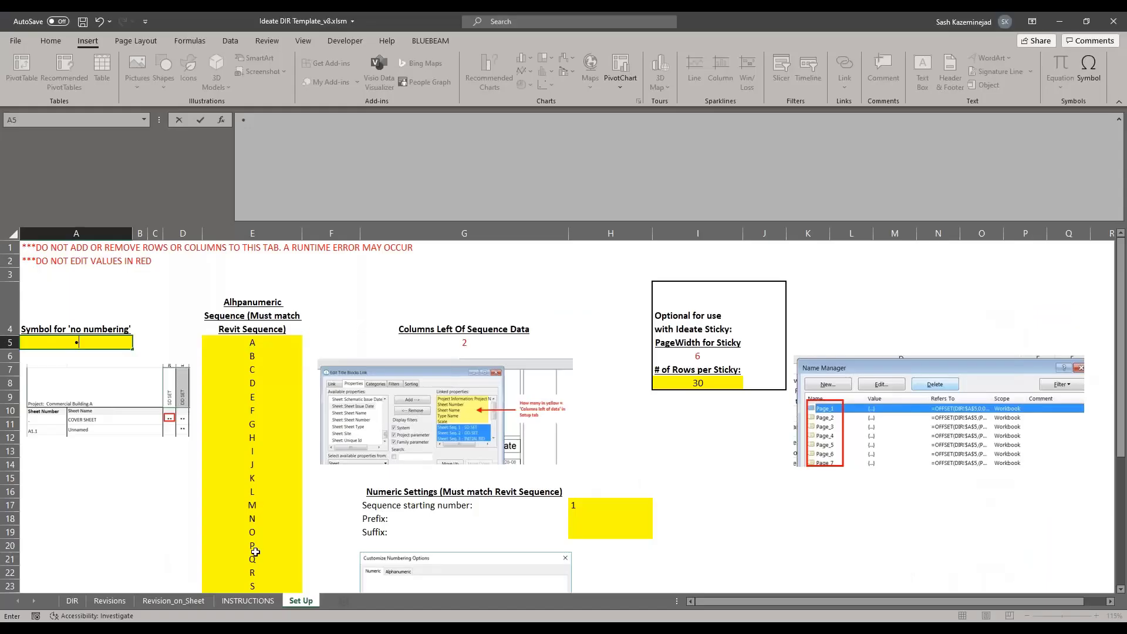
Review the alphanumeric and numeric sequence settings on the Set Up worksheet in Excel, and return to the DIR worksheet
scroll(256, 552, "down", 1)
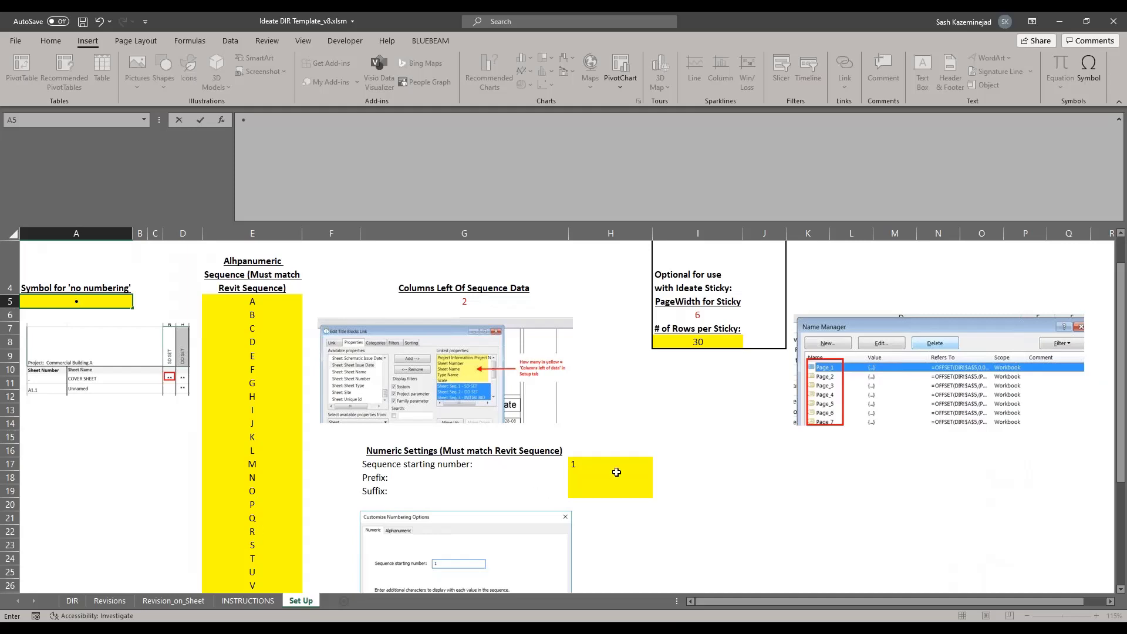
scroll(616, 472, "down", 2)
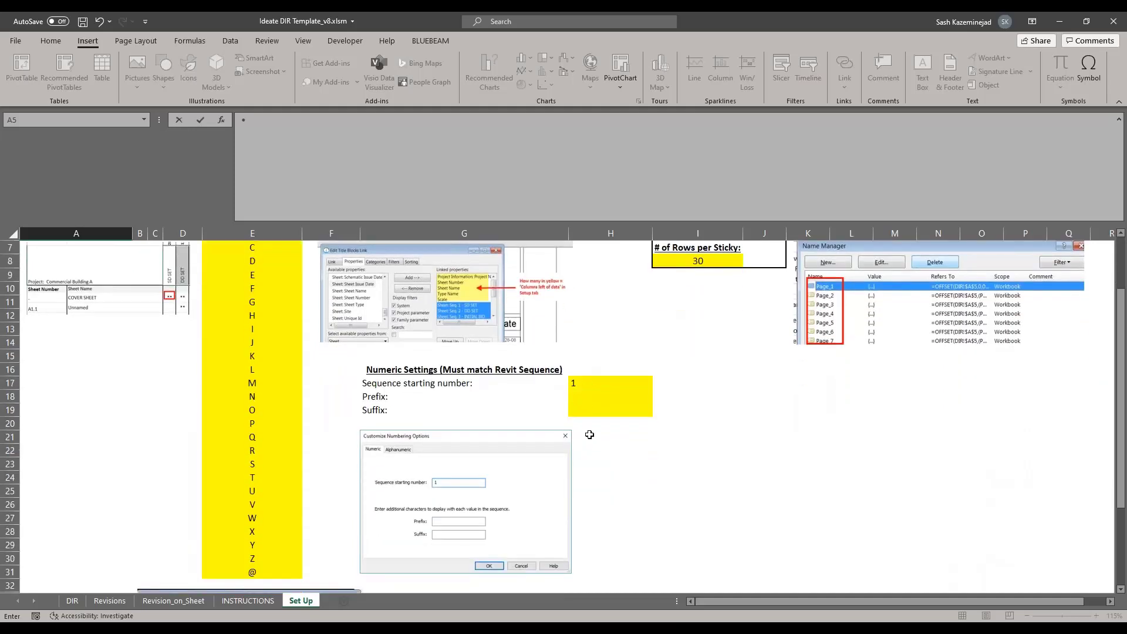
scroll(589, 435, "up", 1)
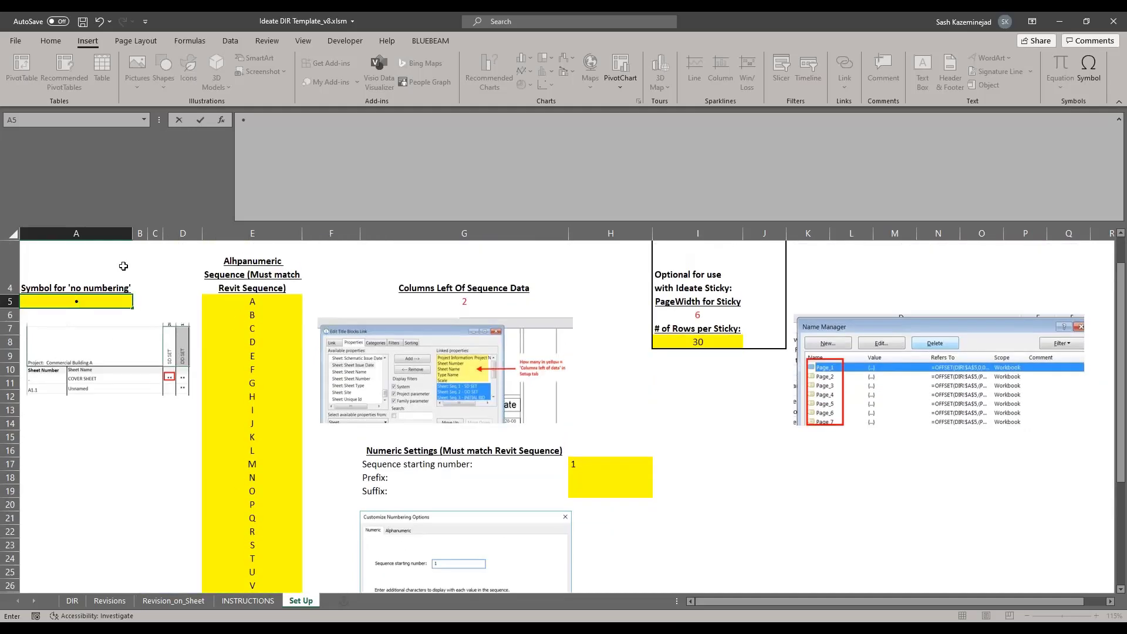
left_click(111, 601)
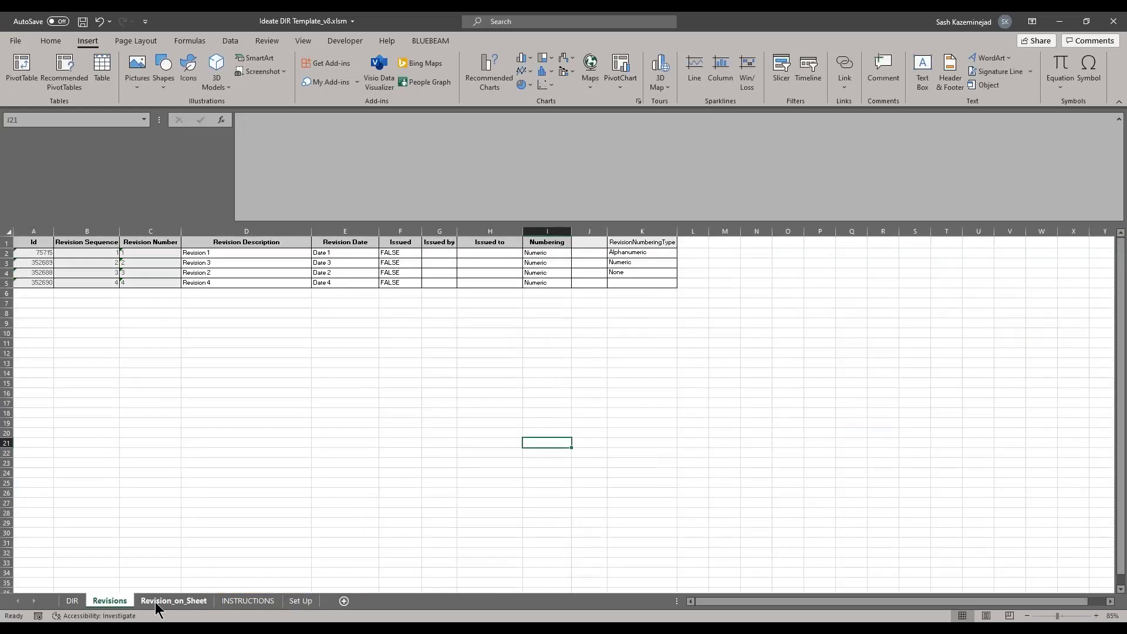
left_click(157, 605)
left_click(74, 603)
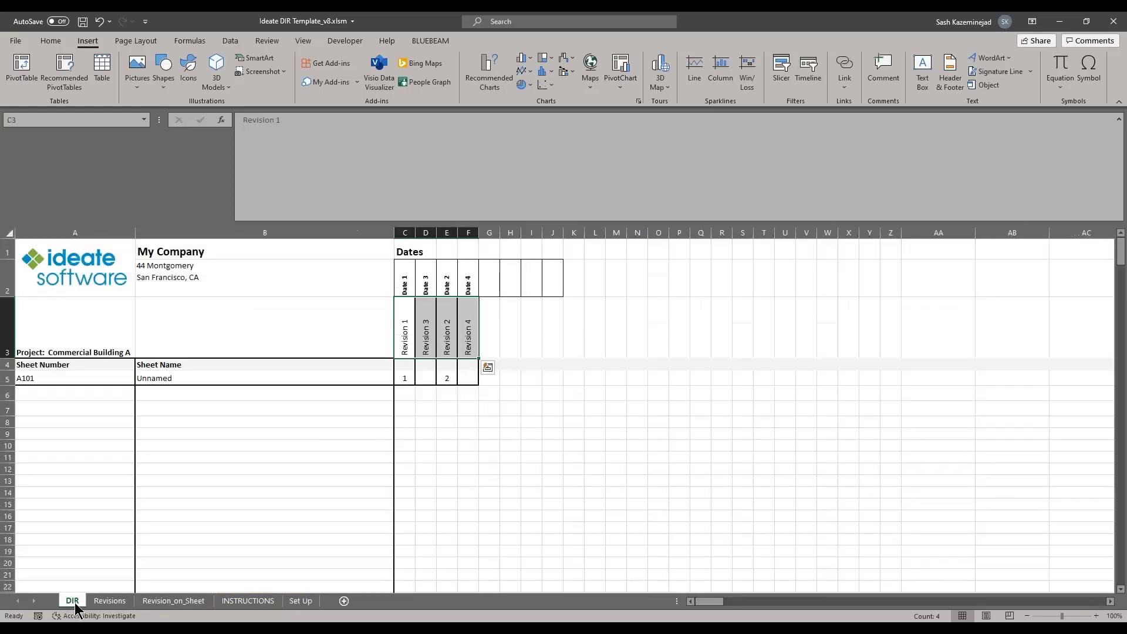
Review the optional Ideate Sticky settings on the Set Up worksheet and the company name and logo on the DIR worksheet
left_click(302, 602)
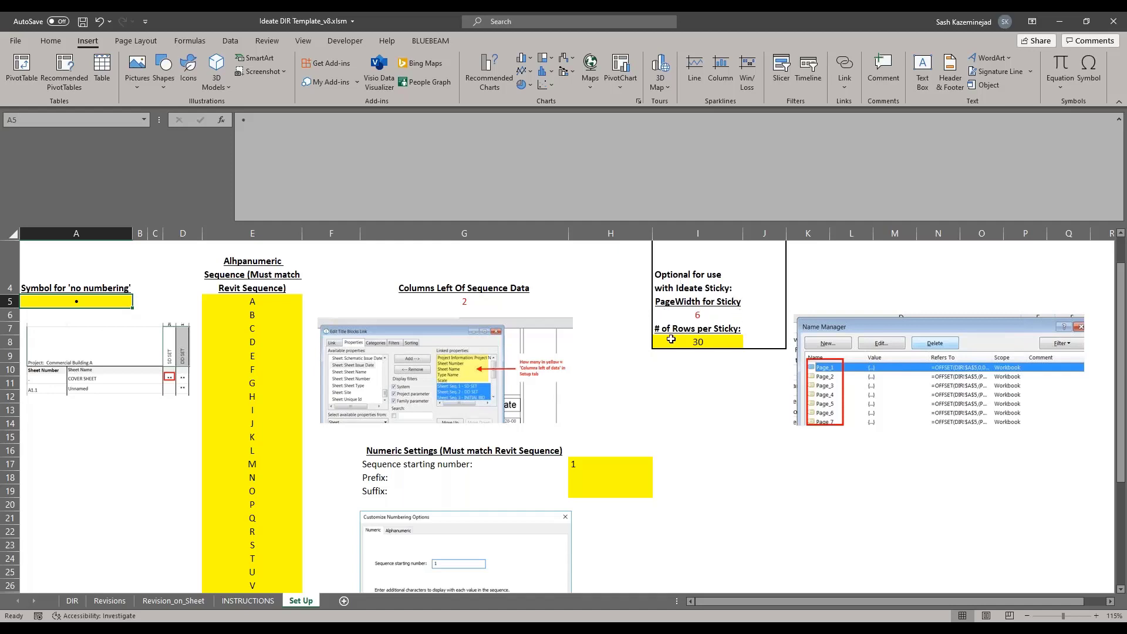
left_click(72, 600)
left_click(149, 246)
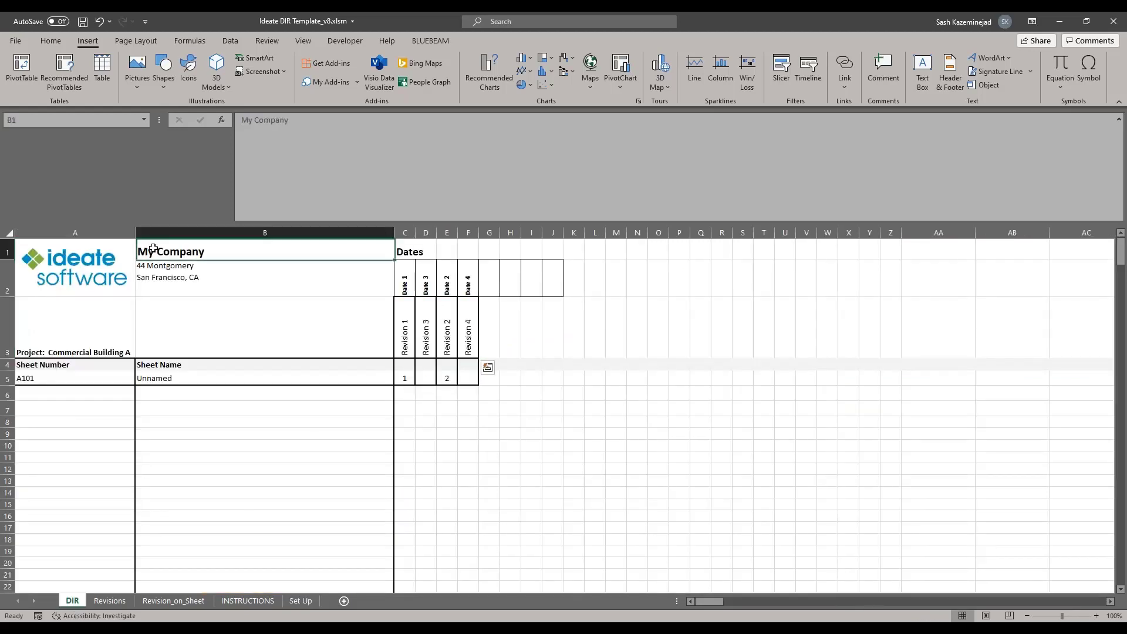
left_click(86, 271)
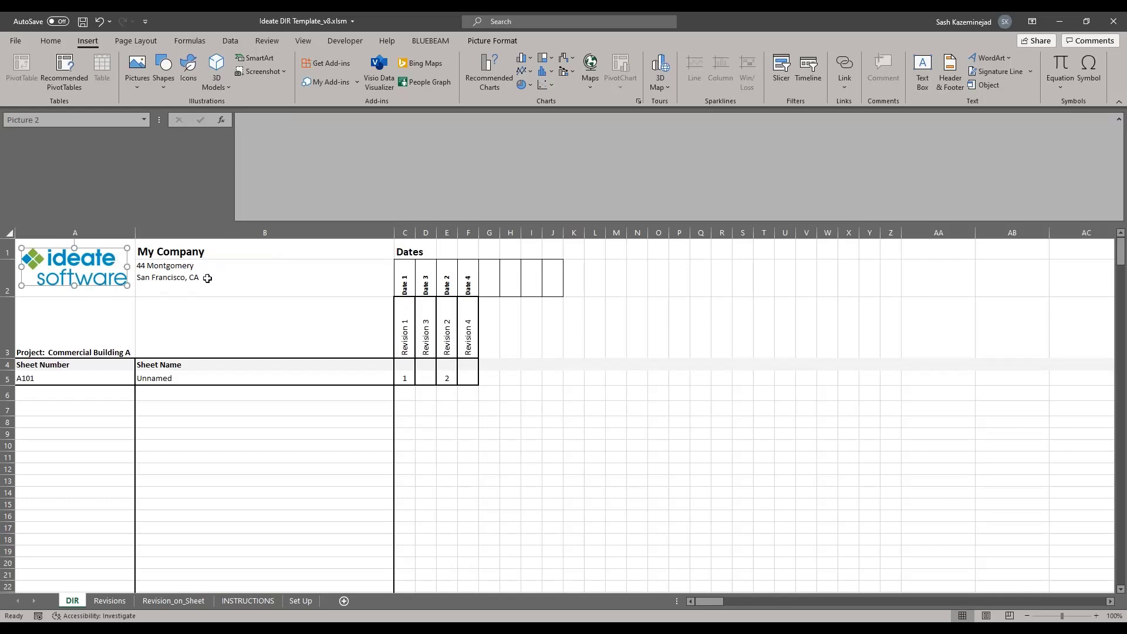
Remove the bottom border from cells A5:F5 of the DIR worksheet
left_click_drag(48, 381, 458, 378)
left_click(51, 40)
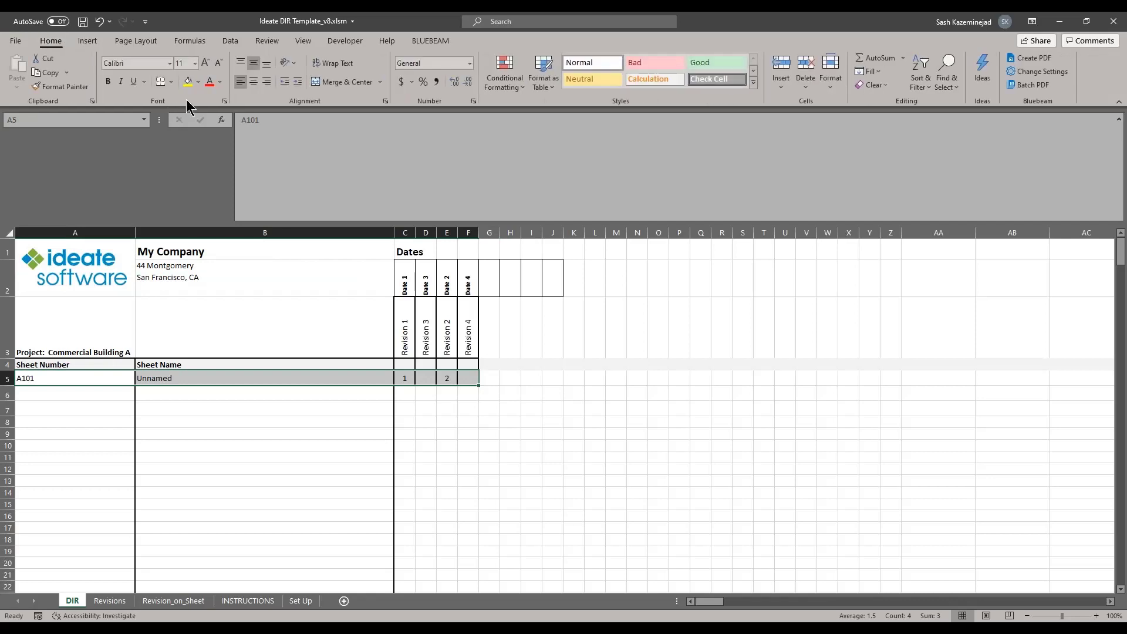
left_click(171, 82)
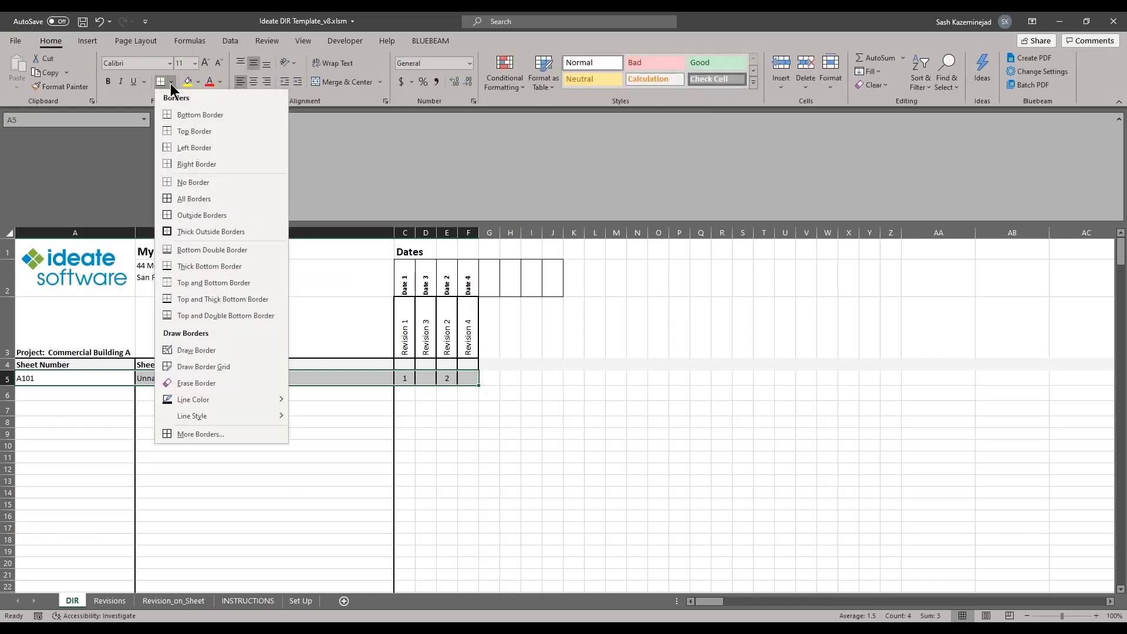
left_click(189, 435)
left_click(752, 303)
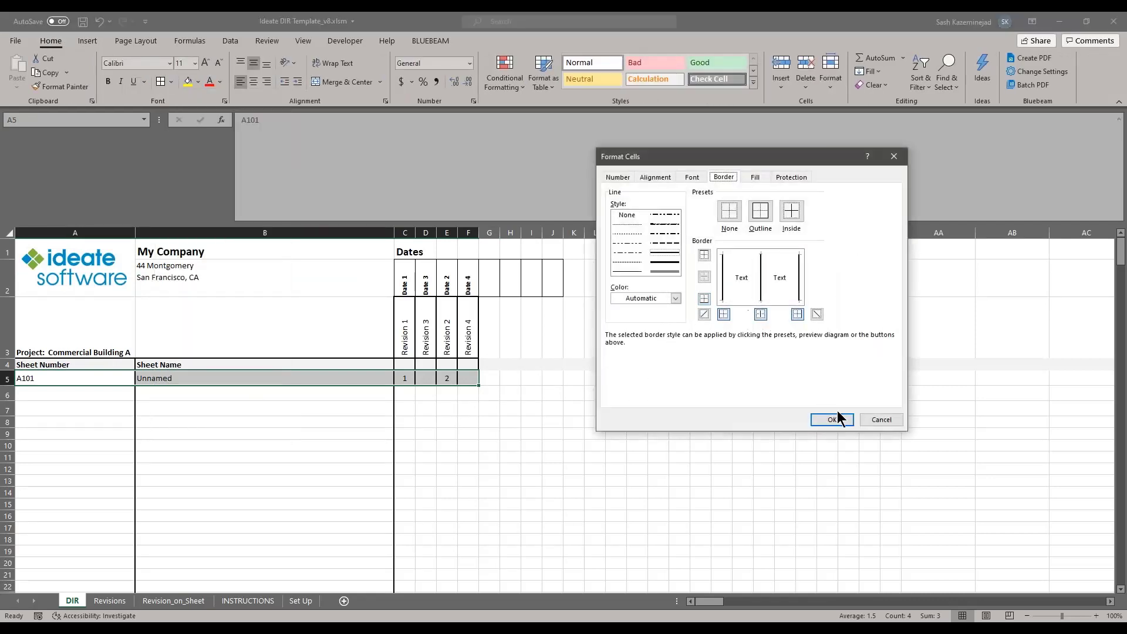
left_click(832, 419)
left_click(617, 434)
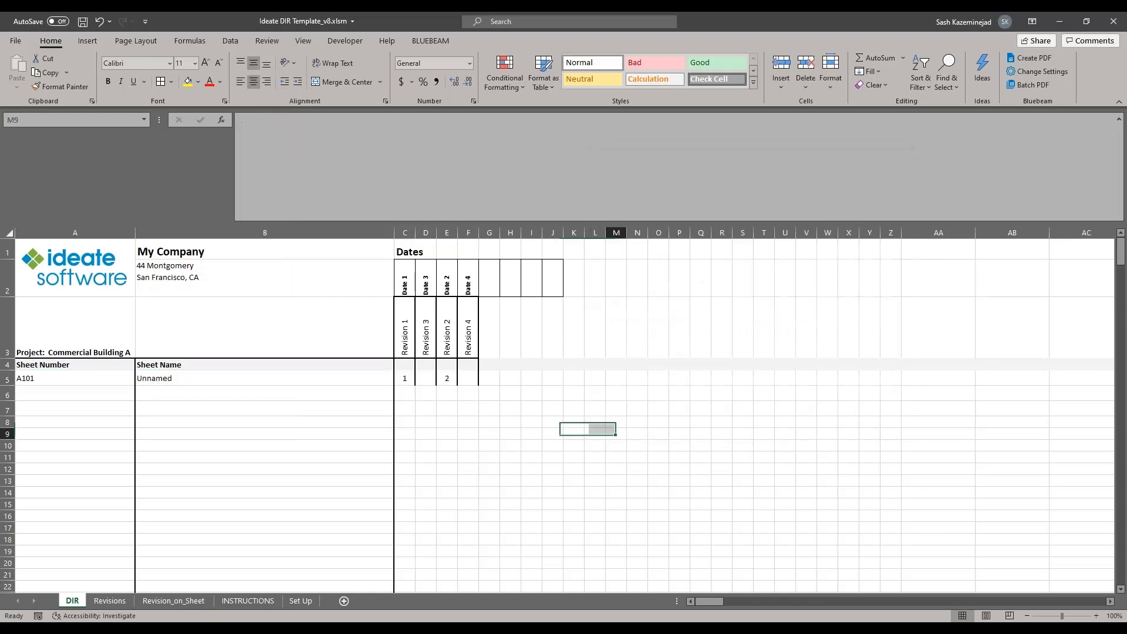
Save and close the template workbook in Excel, and dismiss the Sheet Issues/Revisions dialog in Revit
left_click(82, 22)
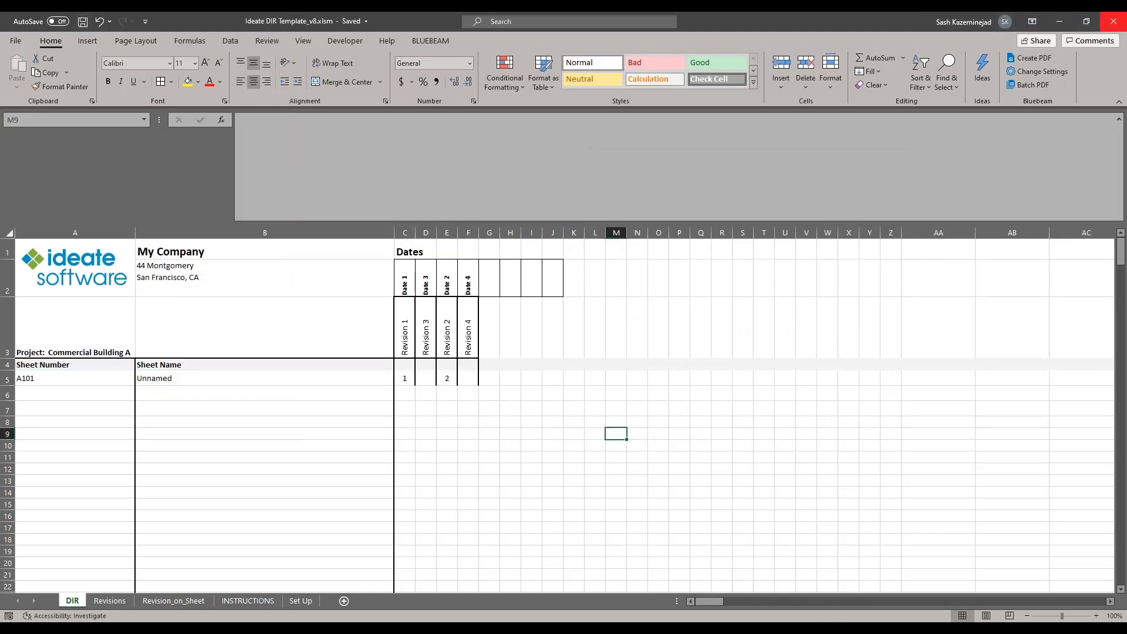
left_click(1114, 21)
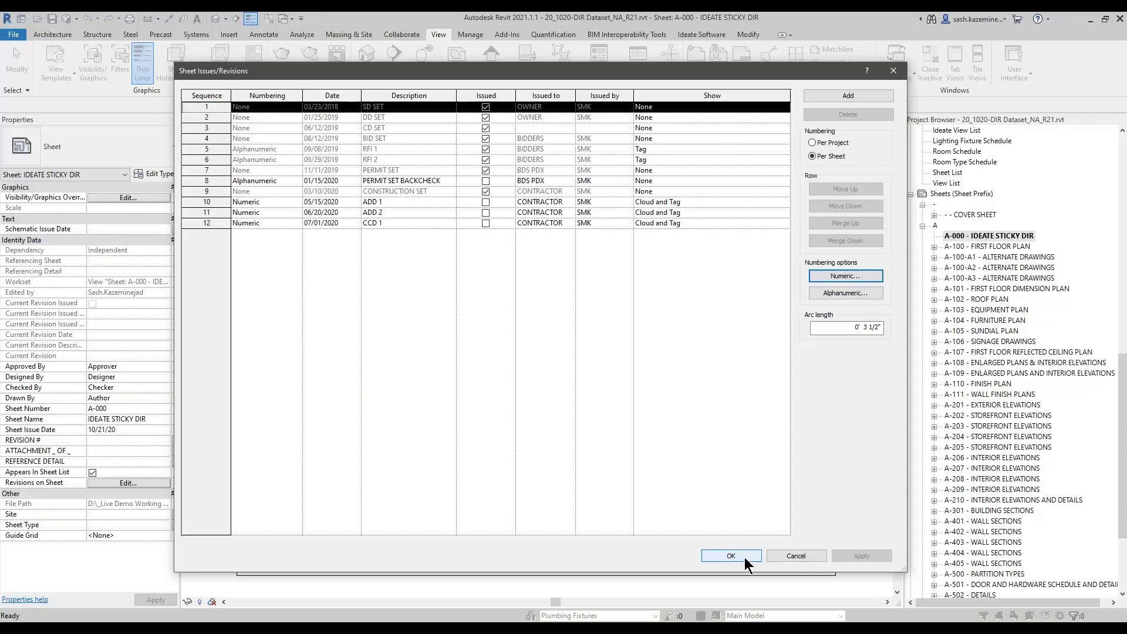
left_click(774, 556)
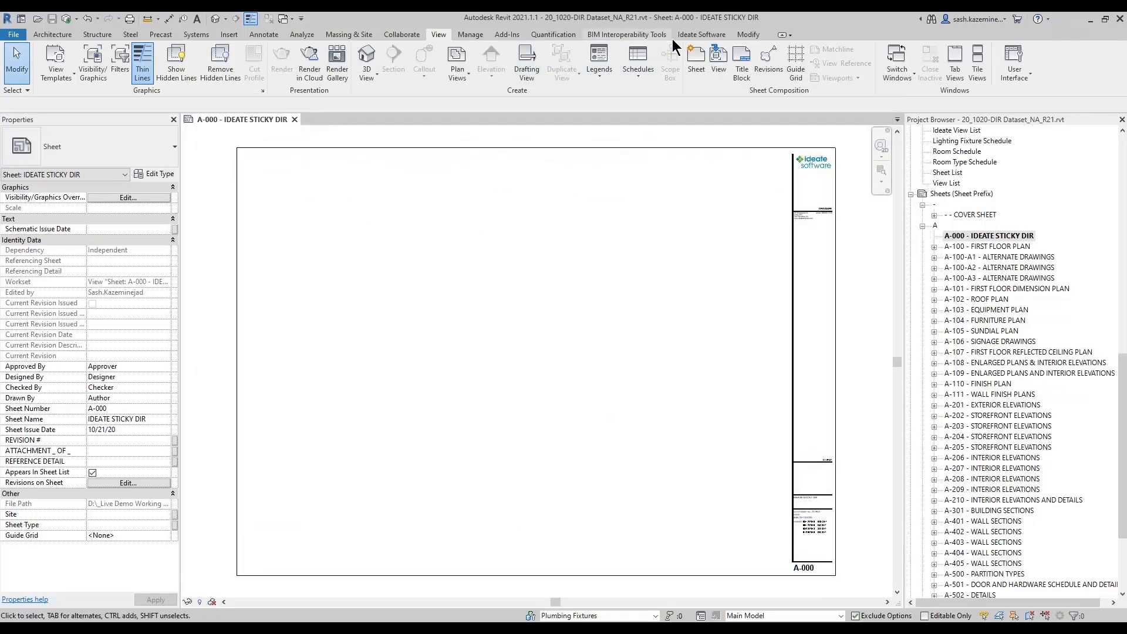
Export the Revisions link from Ideate BIMLink to the macro-enabled workbook Ideate DIR Template_v8.xlsm, overwriting its existing Revisions worksheet
left_click(700, 34)
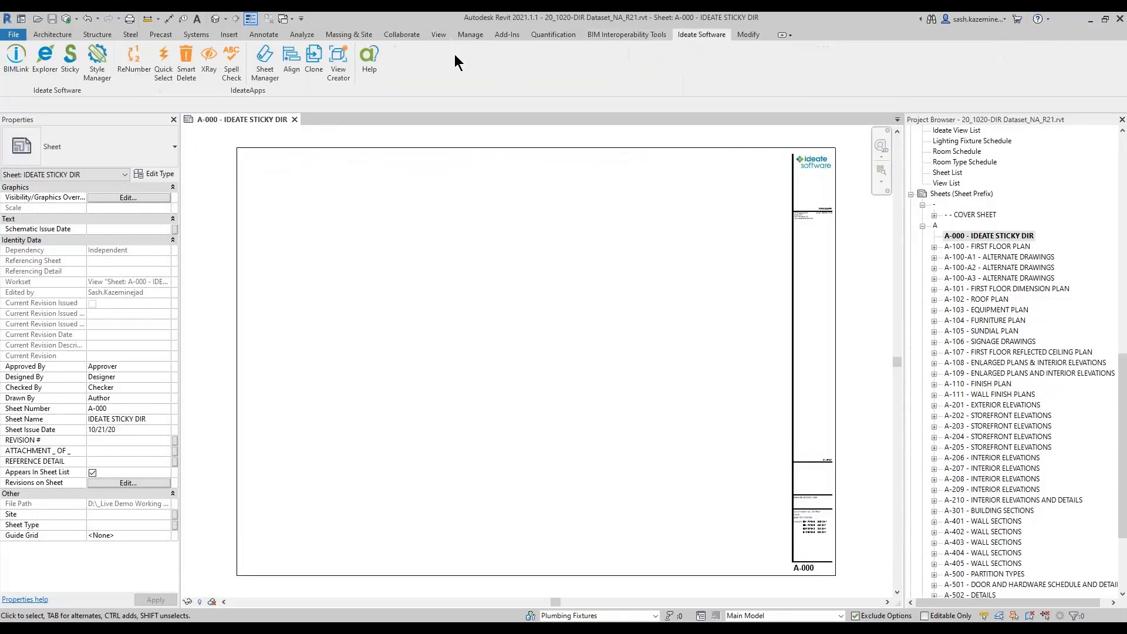
left_click(20, 66)
left_click(439, 246)
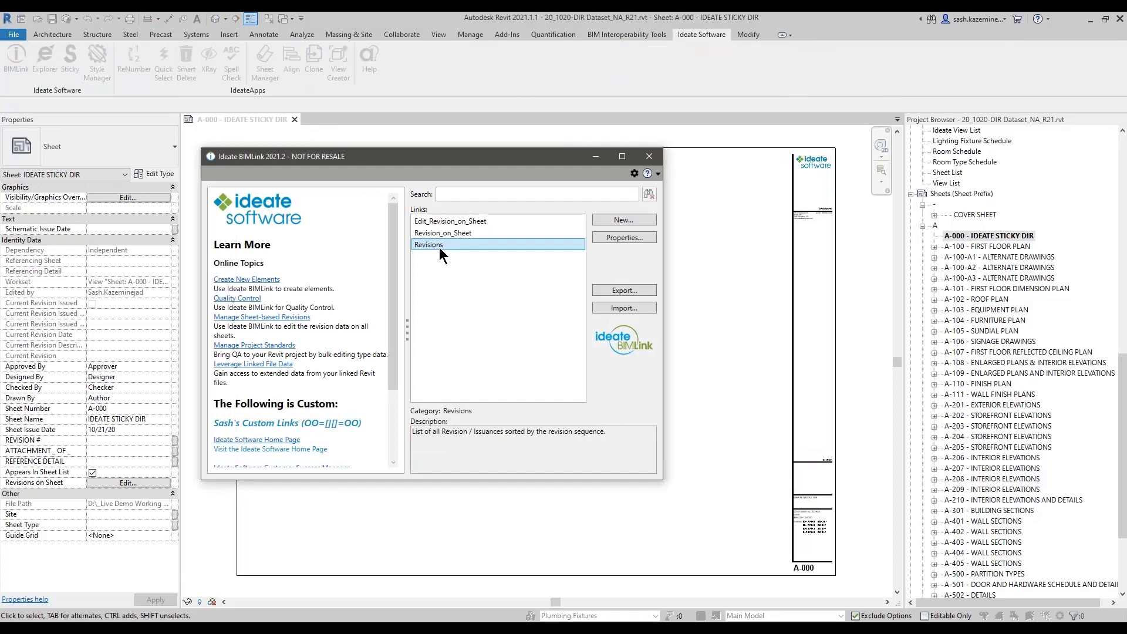
left_click(622, 290)
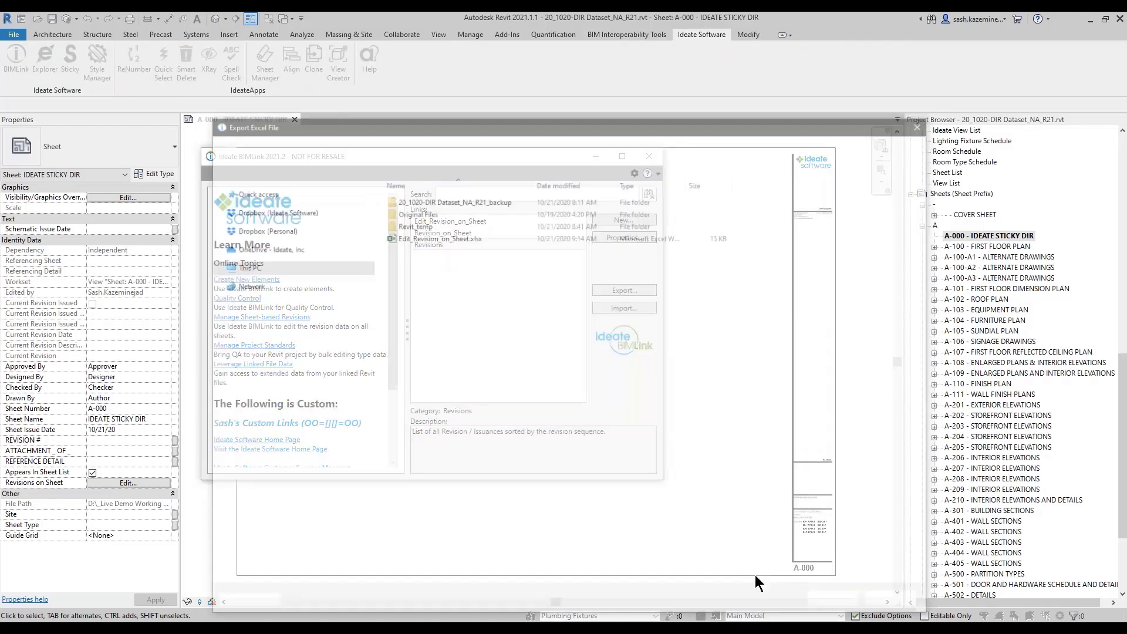
left_click_drag(515, 122, 403, 99)
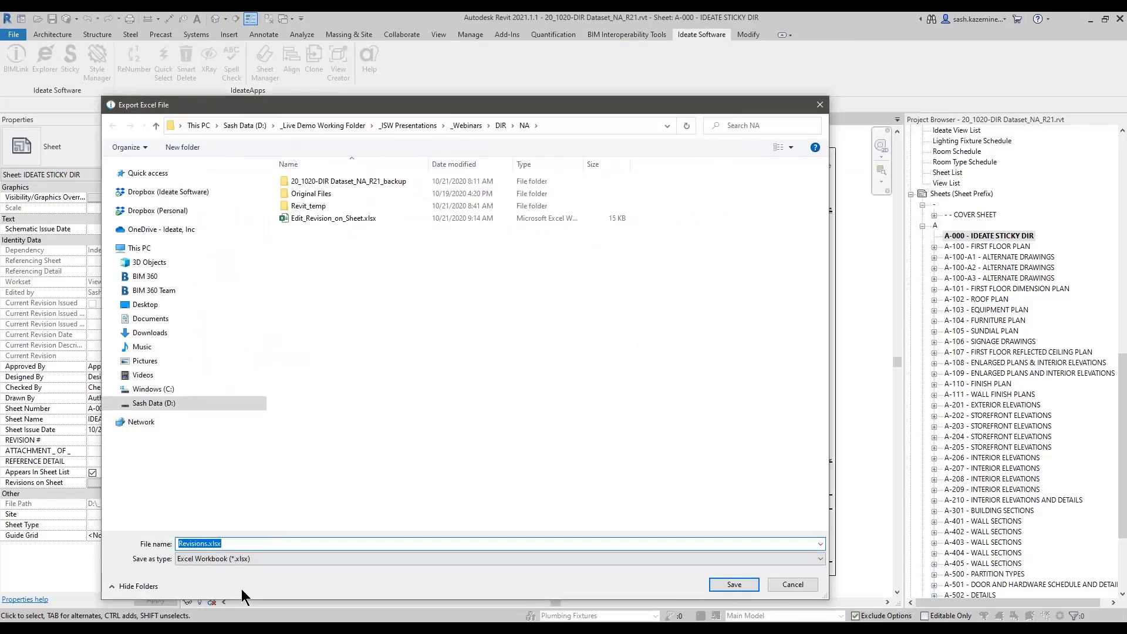
left_click(238, 558)
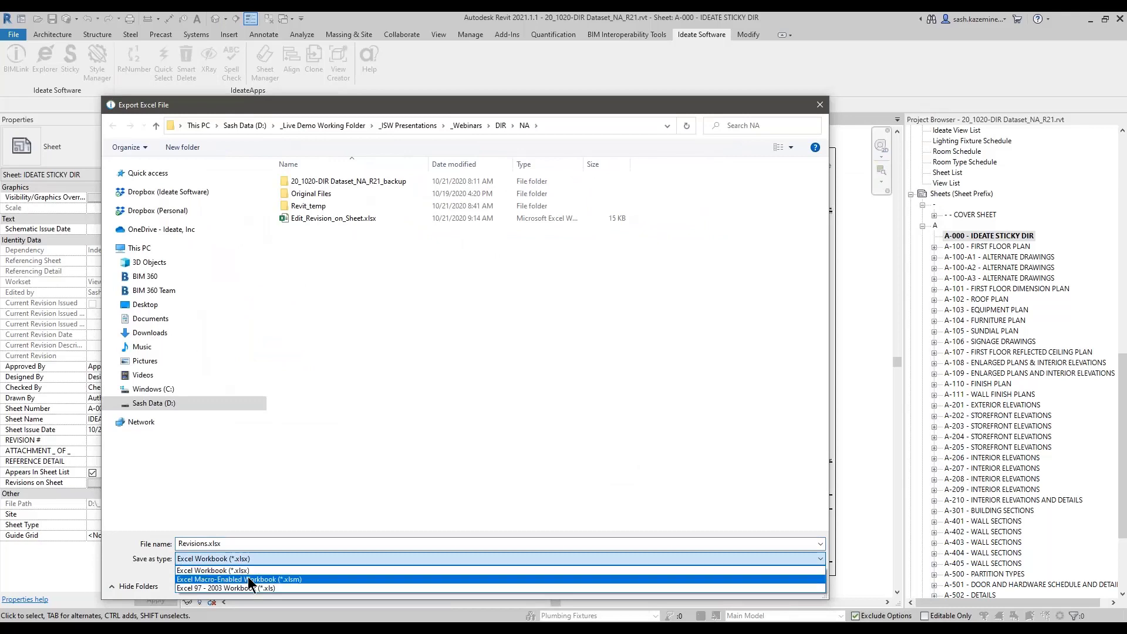
left_click(293, 579)
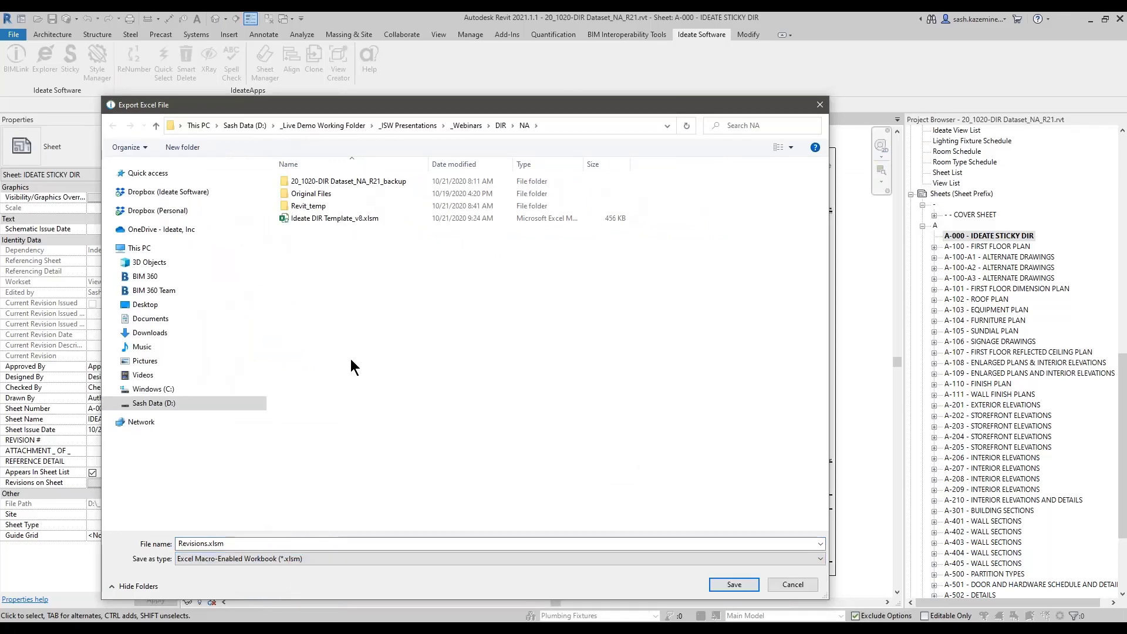
left_click(361, 218)
left_click(721, 587)
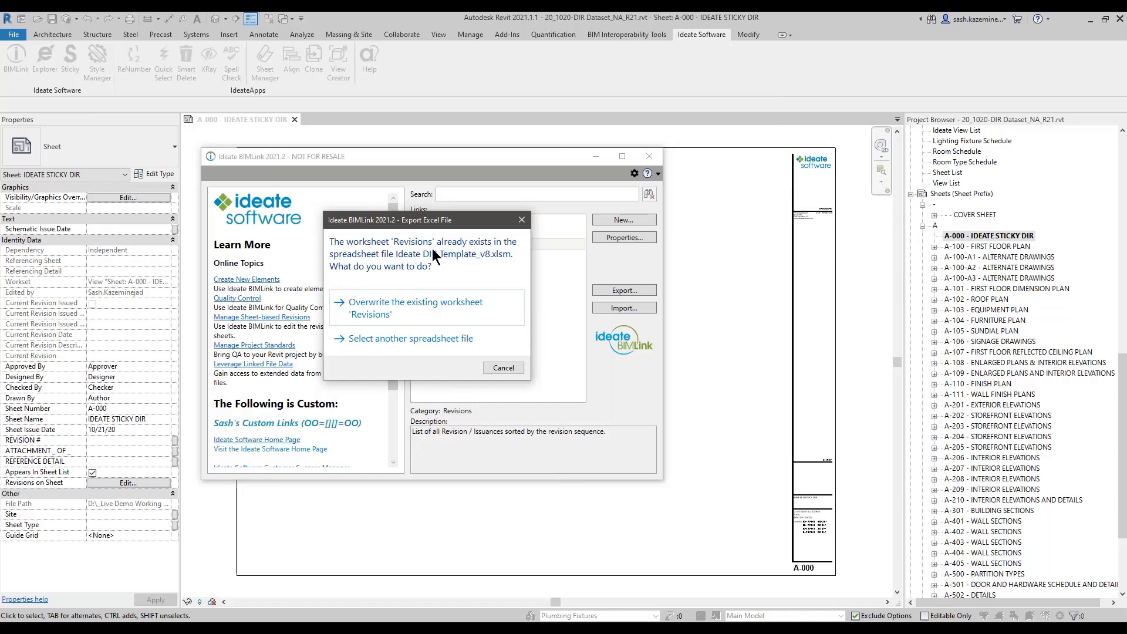
left_click(388, 315)
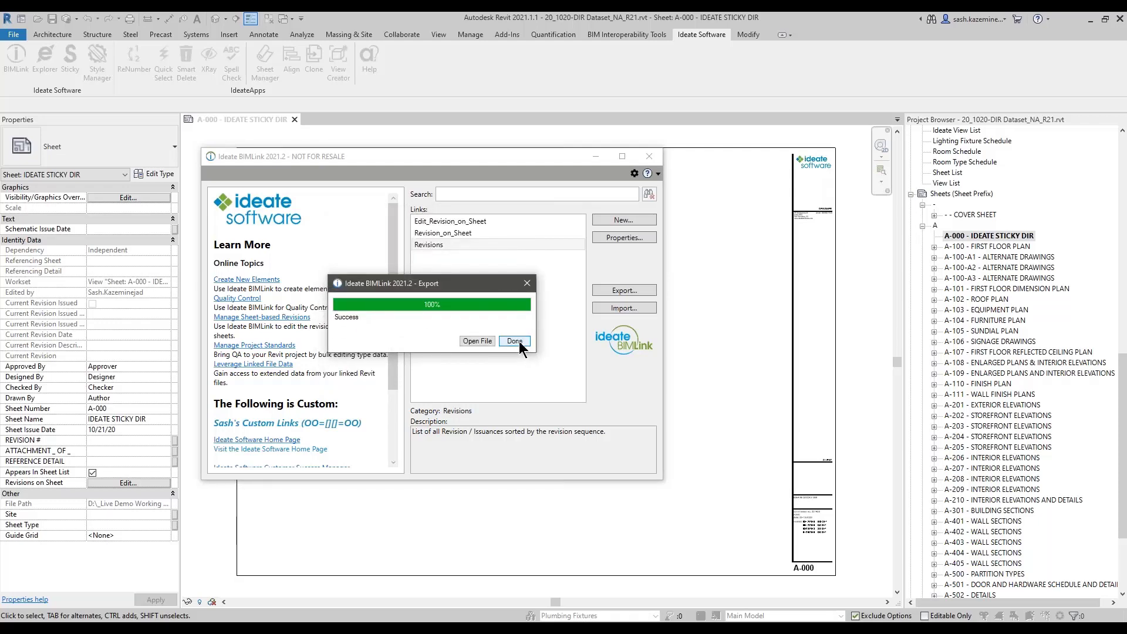
left_click(515, 341)
Export the Revision_on_Sheet link to Ideate DIR Template_v8.xlsm, overwriting its existing worksheet, and open the exported file in Excel
left_click(472, 231)
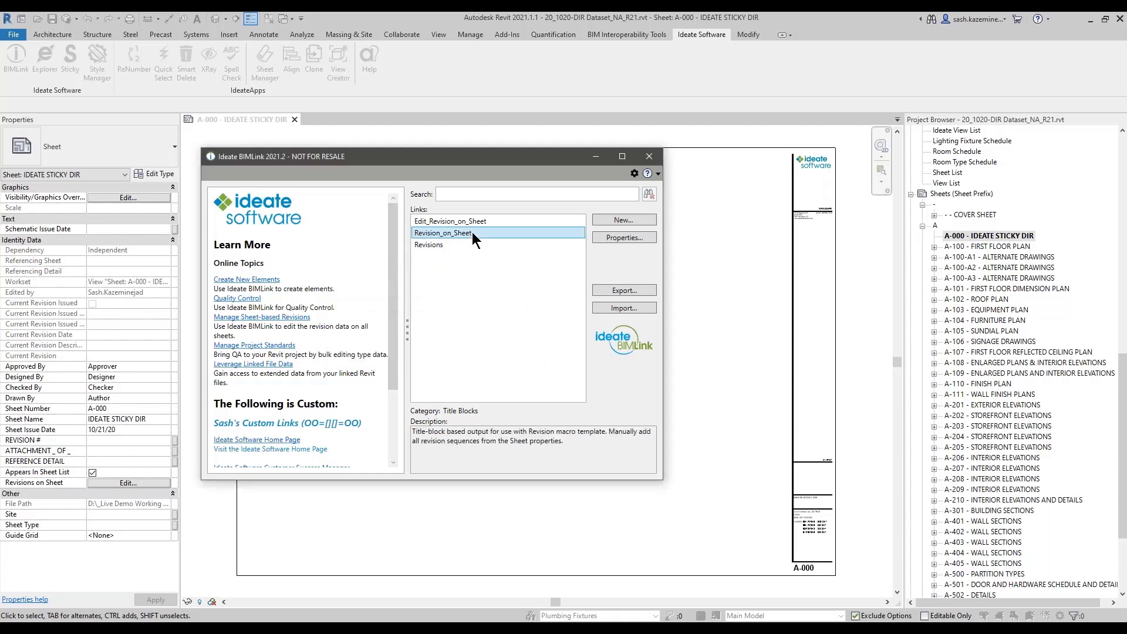
left_click(467, 221)
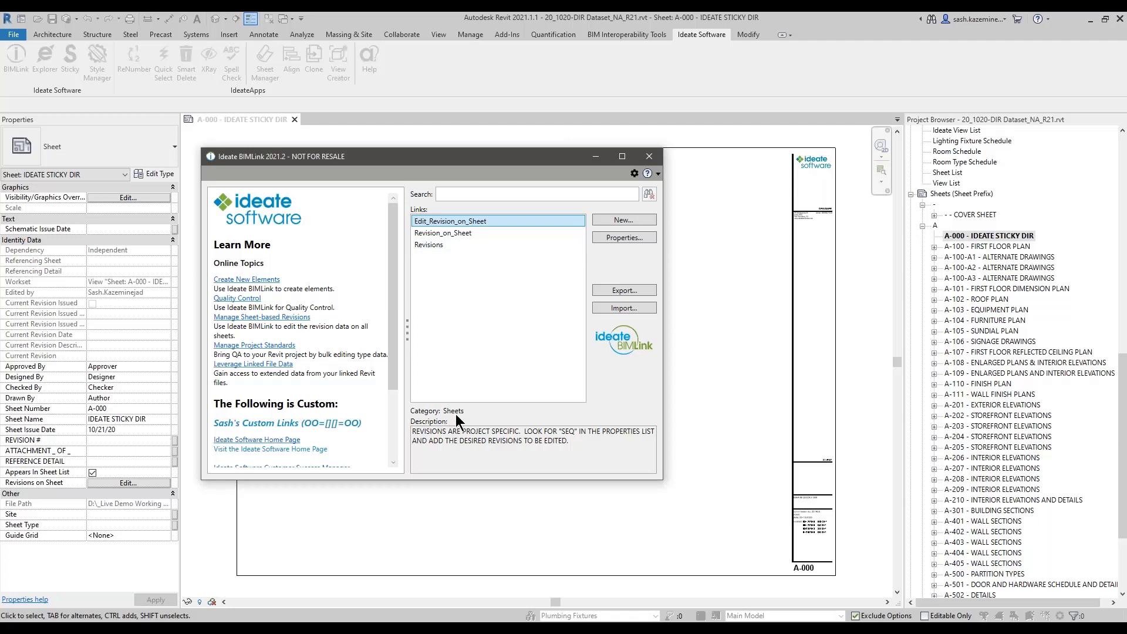
left_click(457, 233)
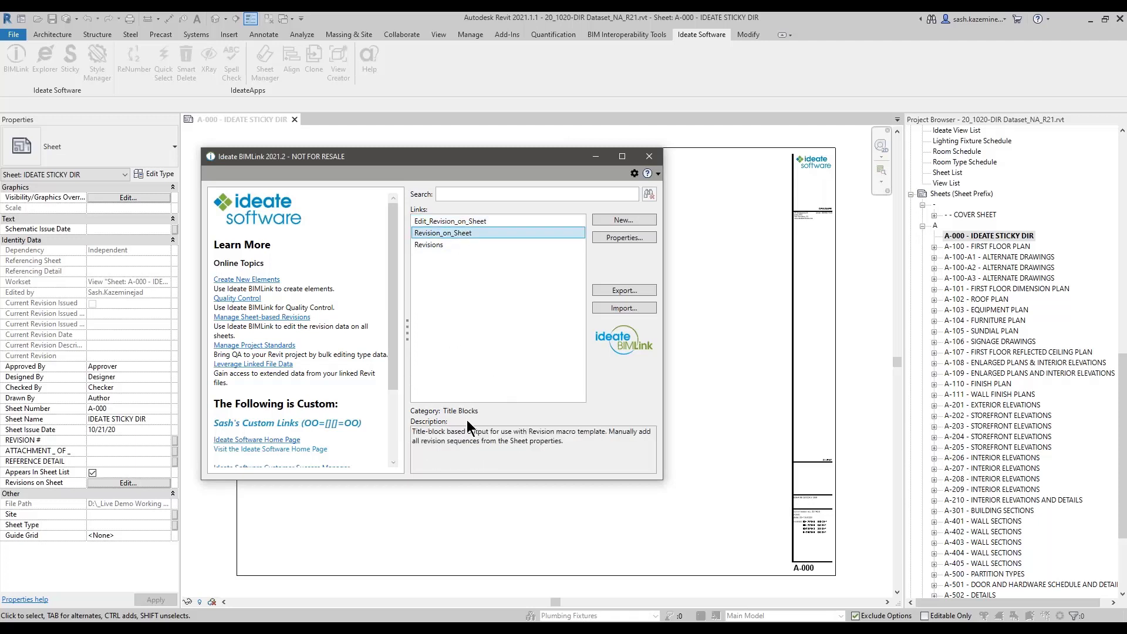
left_click(618, 291)
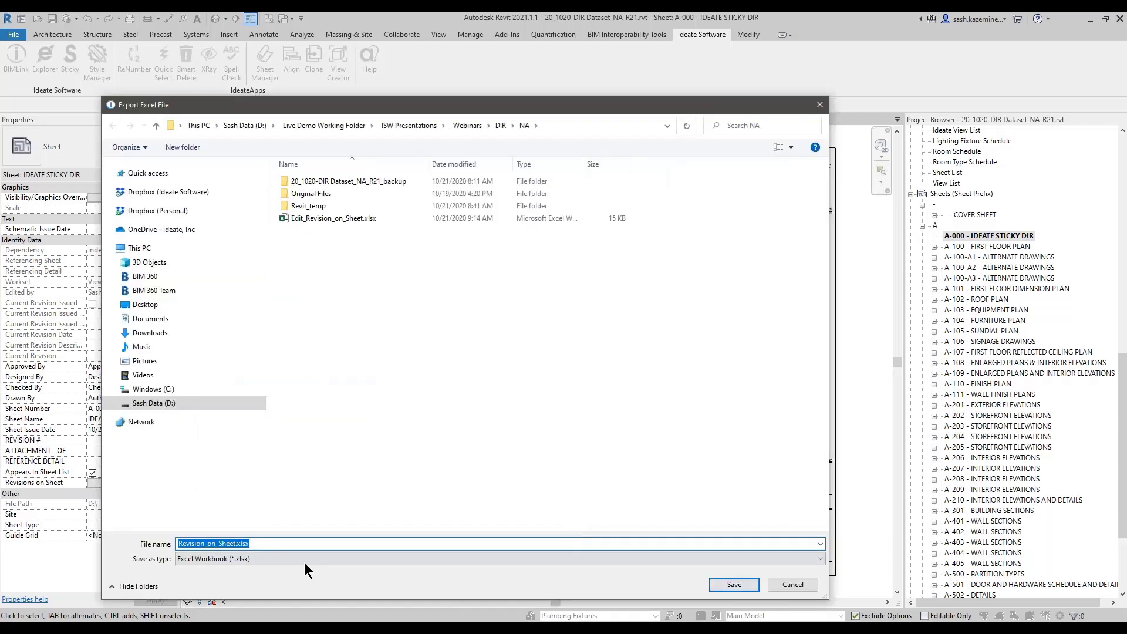
left_click(305, 561)
left_click(304, 573)
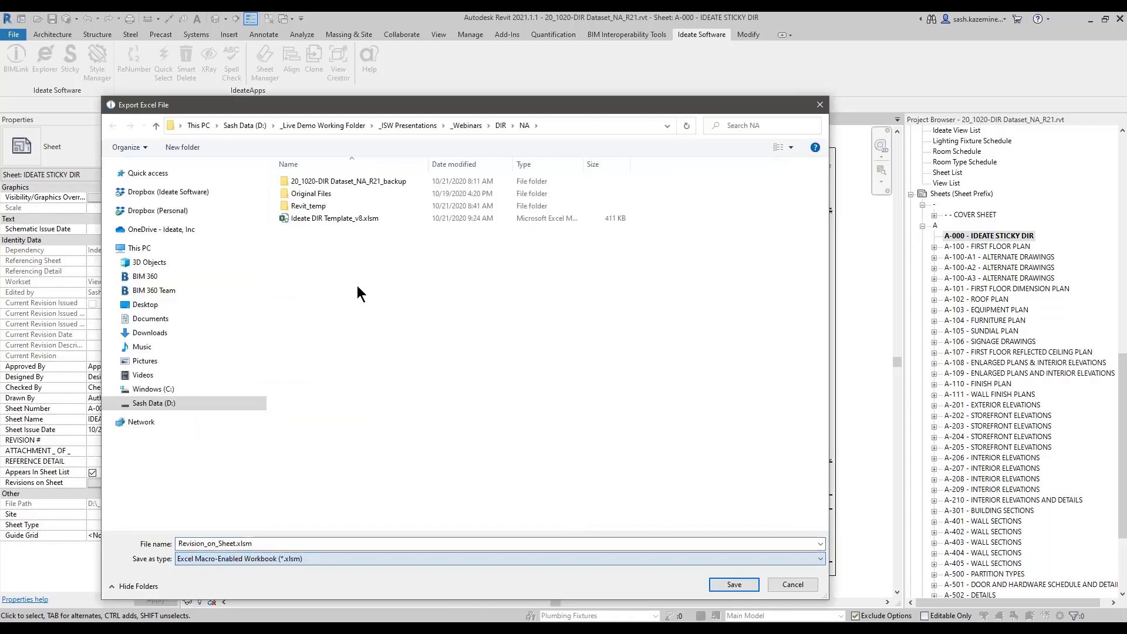
left_click(353, 218)
left_click(740, 589)
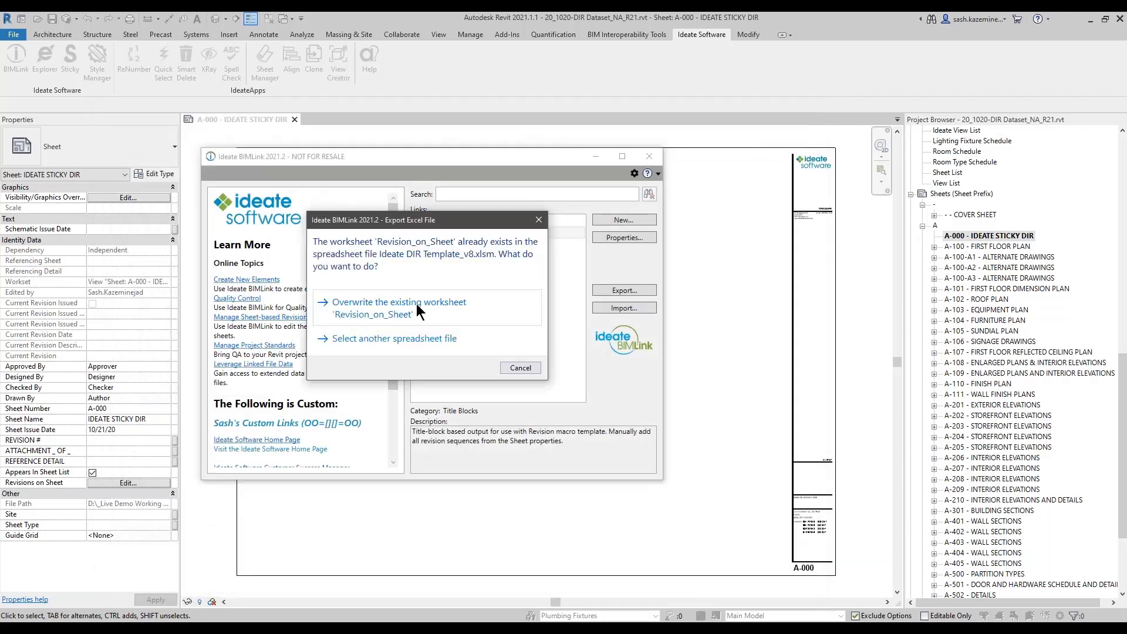
left_click(413, 308)
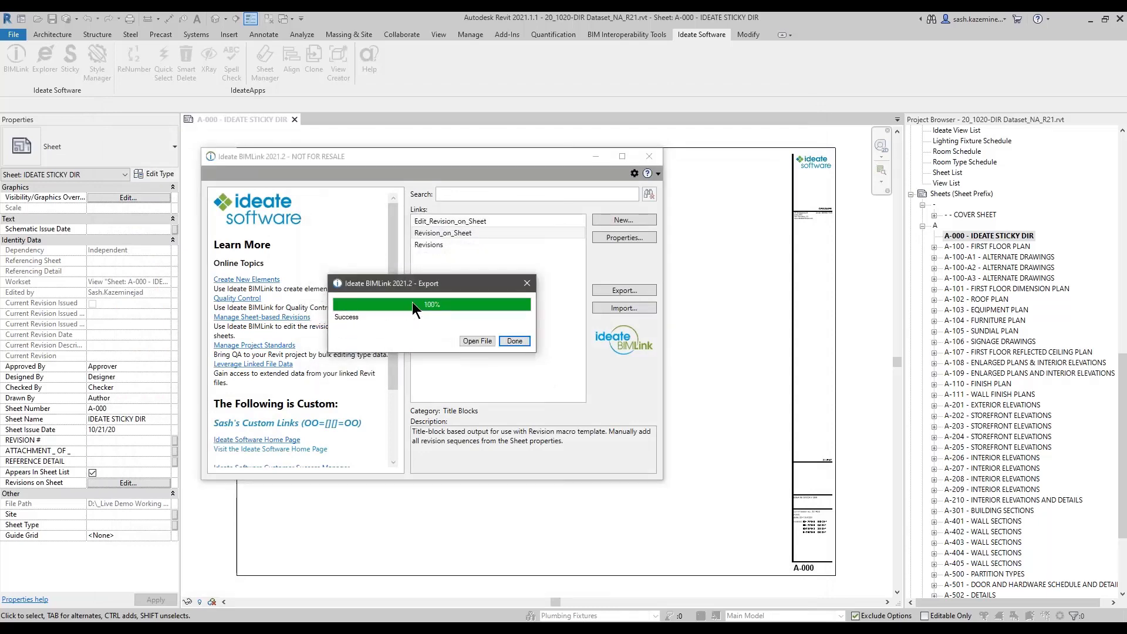
left_click(477, 341)
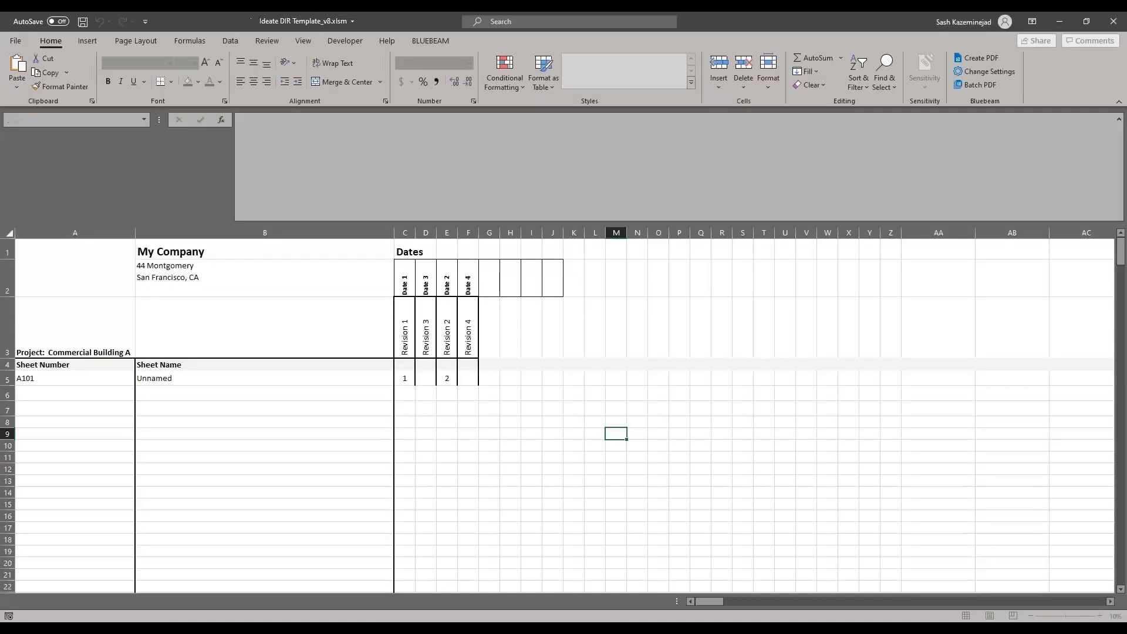
Autofit column C of the DIR worksheet and replace its placeholder headings, clearing C2 and entering SCALE in C3
double_click(413, 231)
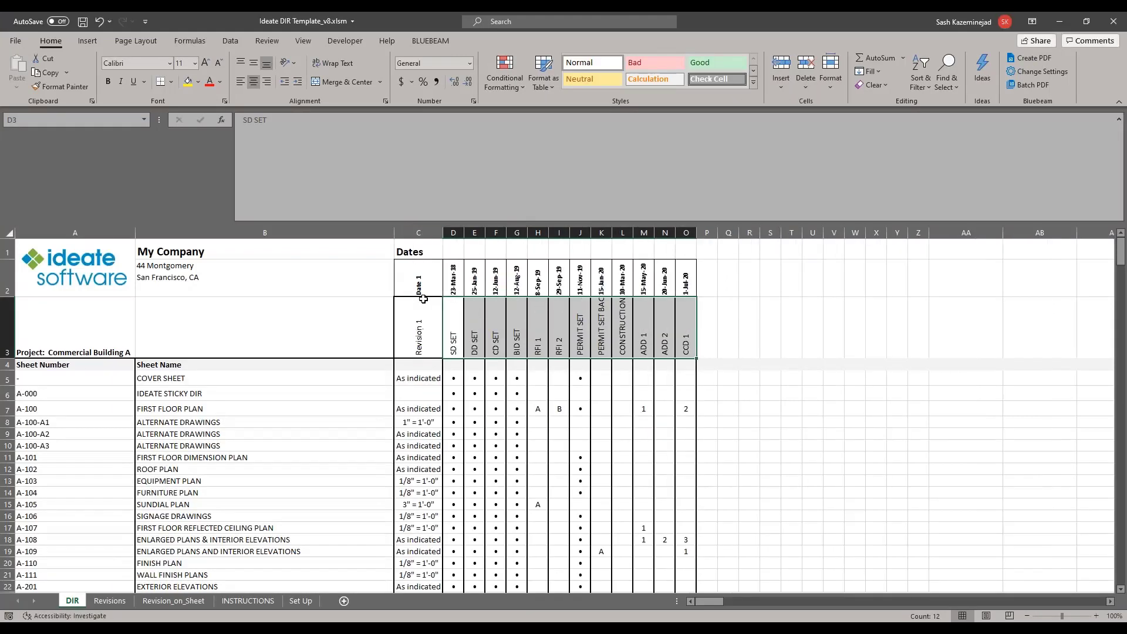
left_click(423, 278)
key("Delete")
left_click(411, 337)
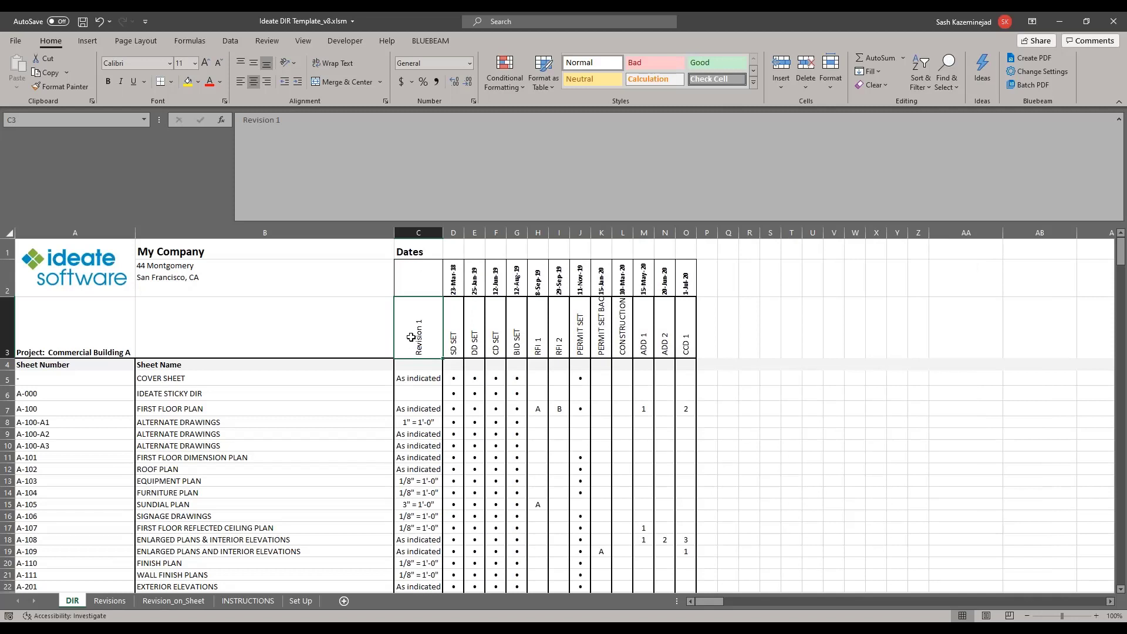
type("S")
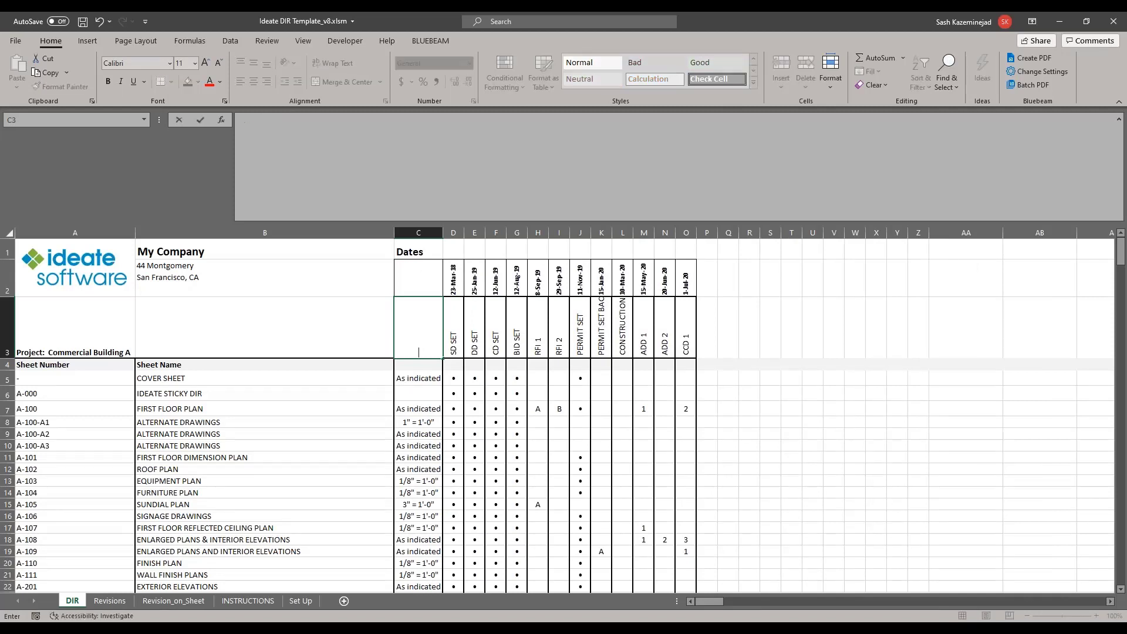
type("CALE")
key("Return")
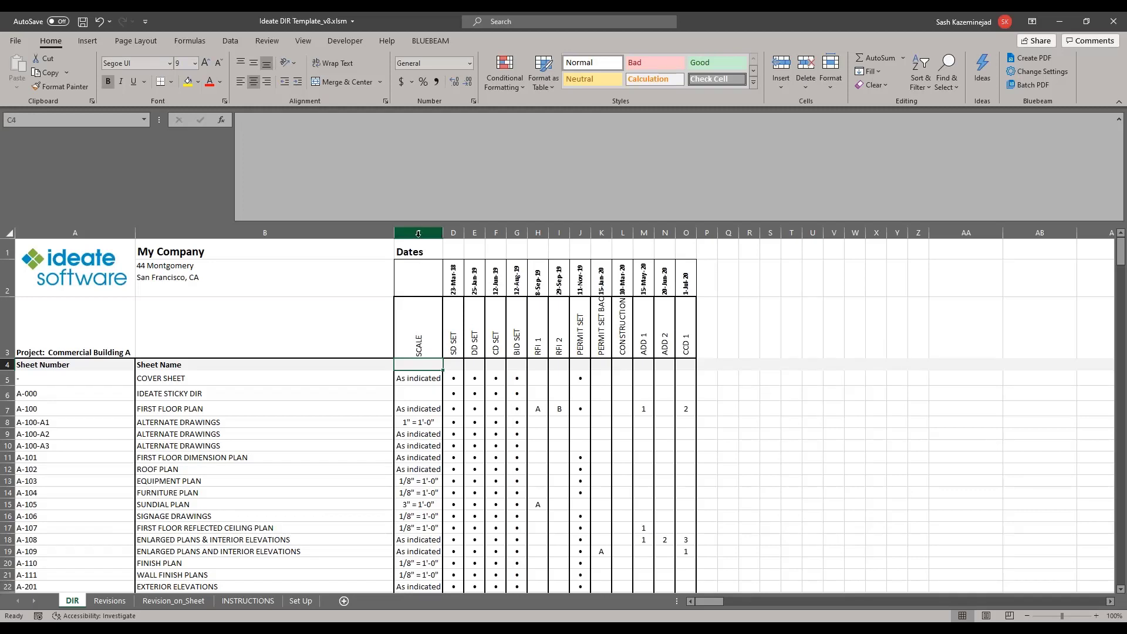
Widen column C slightly and increase the height of row 3 to fit the full revision names, and look over the report
left_click(414, 338)
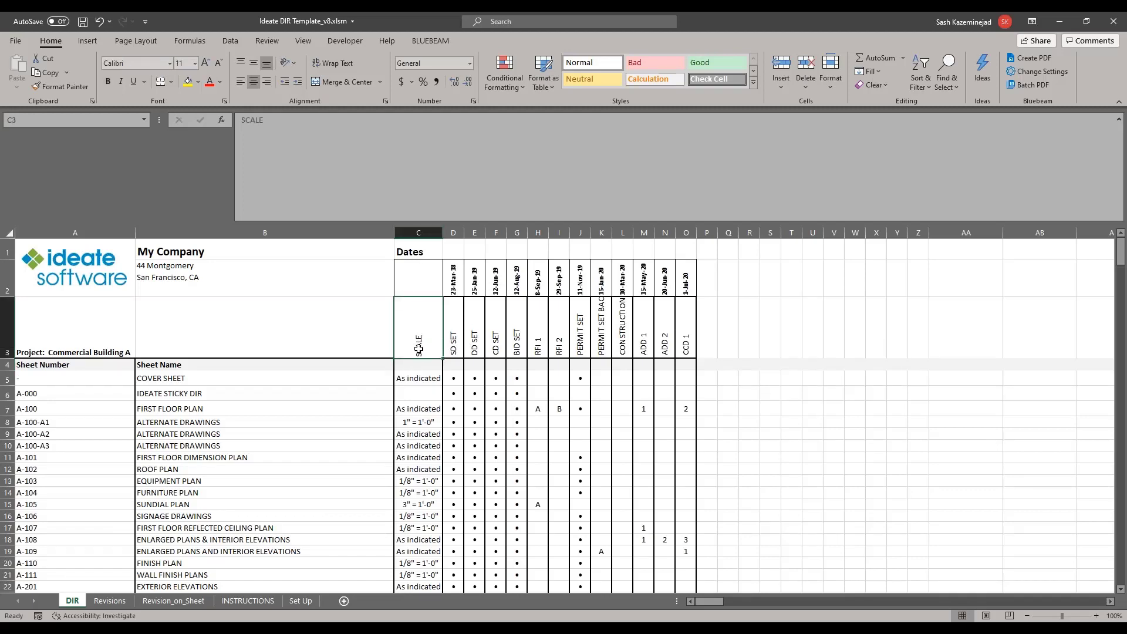
left_click_drag(445, 233, 452, 233)
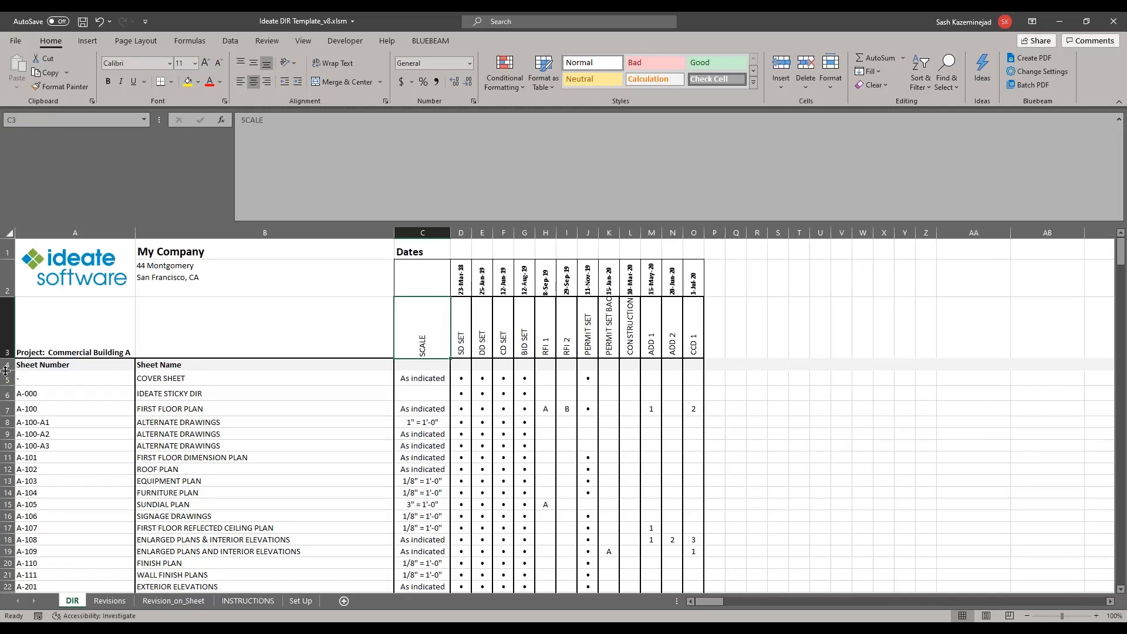
left_click_drag(7, 357, 10, 387)
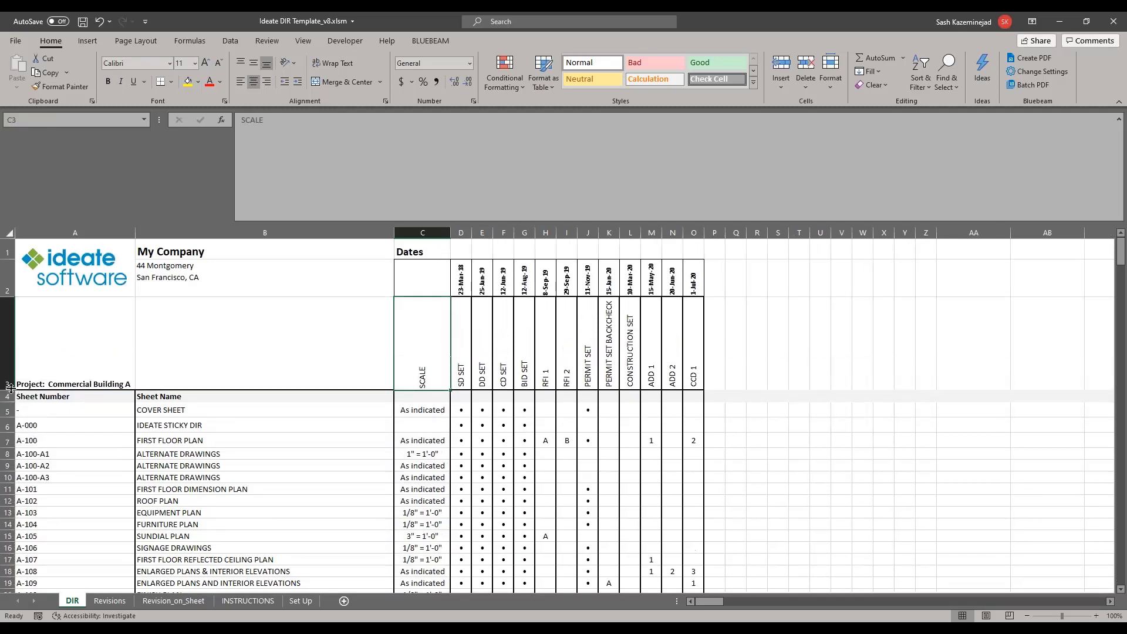
scroll(476, 443, "down", 1)
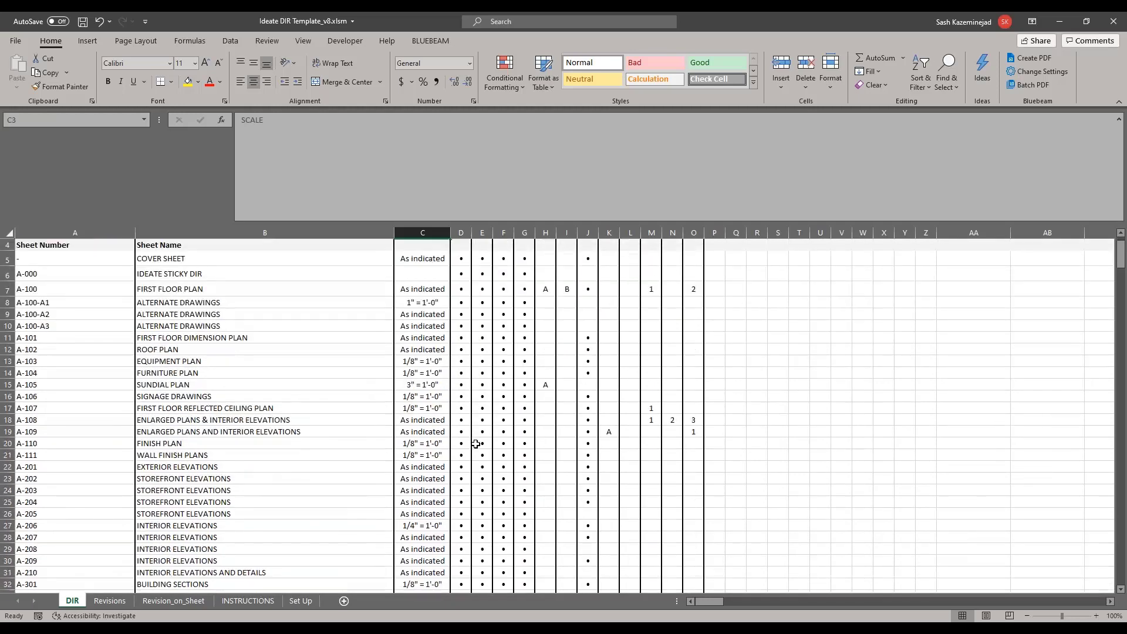
scroll(528, 370, "up", 1)
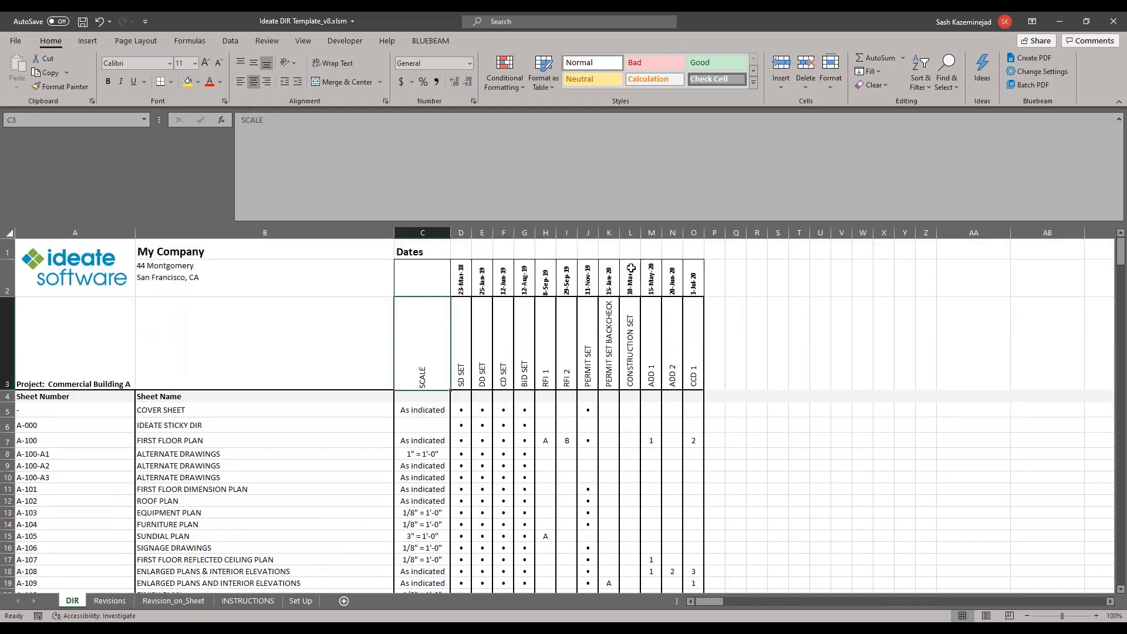
Review the CONSTRUCTION SET column and the revision marks down the sheet list on the DIR worksheet
left_click(631, 233)
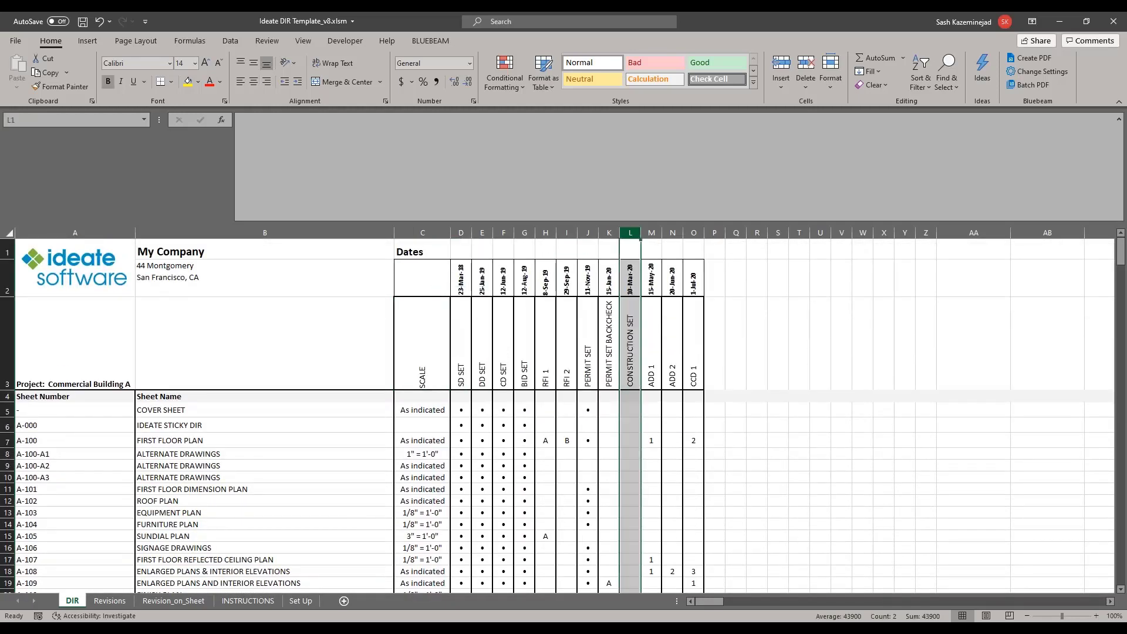
scroll(698, 411, "down", 6)
scroll(699, 410, "up", 4)
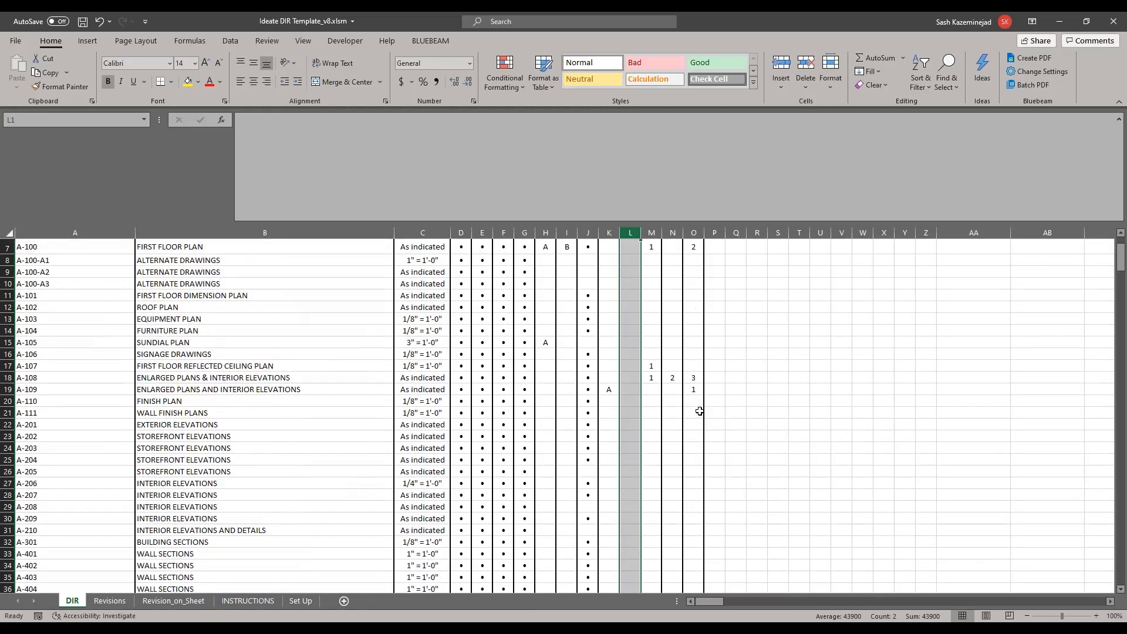
scroll(700, 411, "up", 2)
left_click(841, 396)
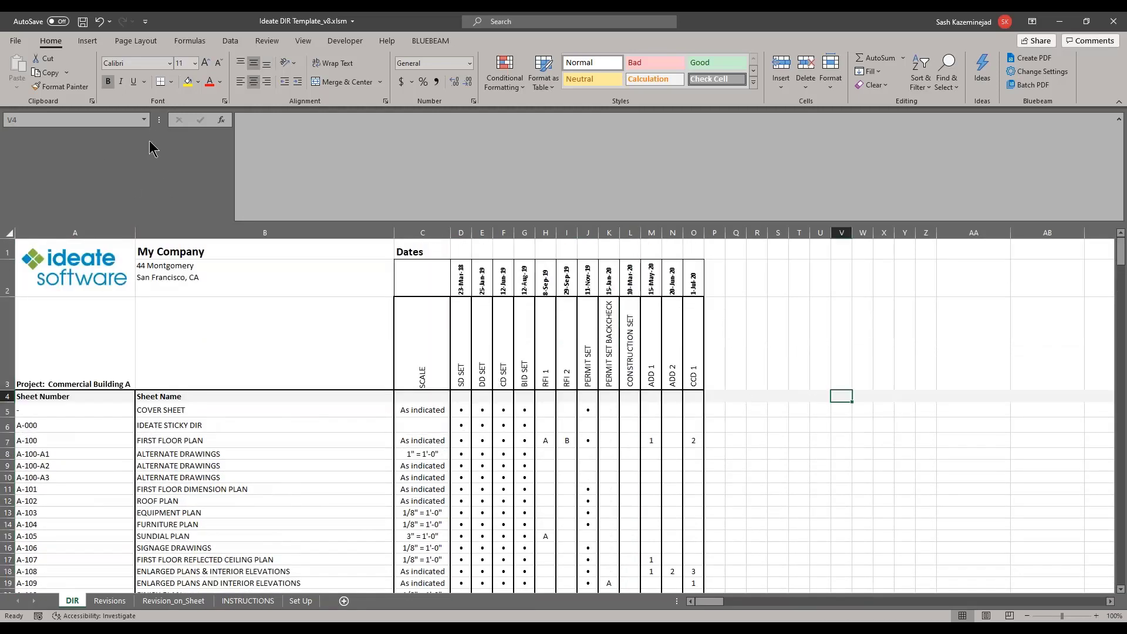
Select the Print_Area named range on the DIR worksheet and check how far it extends
left_click(144, 119)
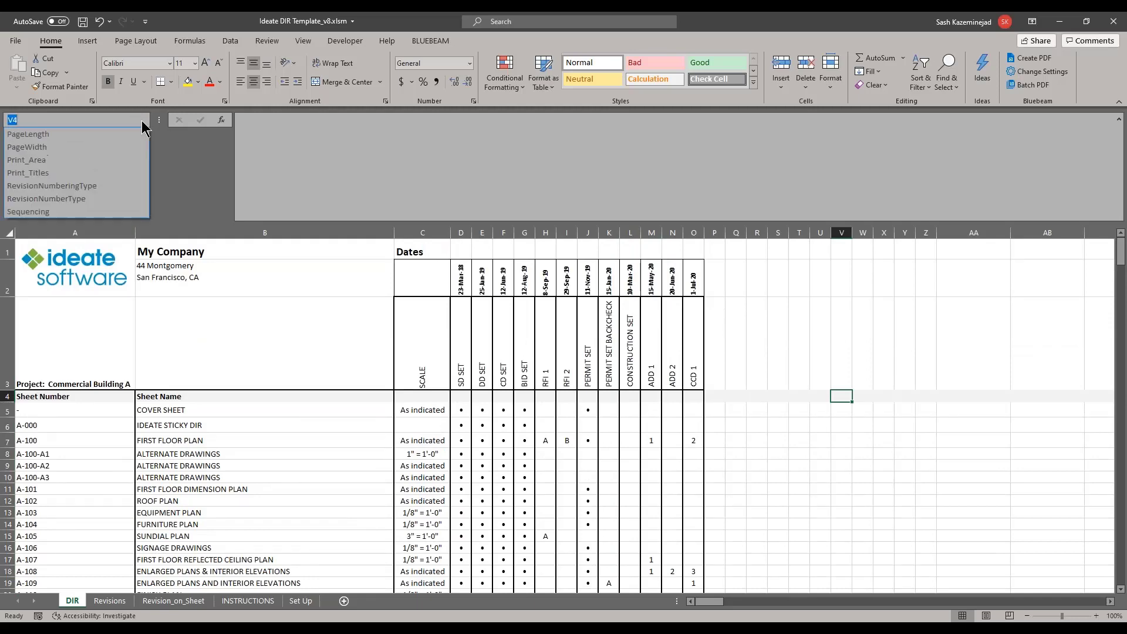
left_click(85, 159)
scroll(433, 433, "down", 12)
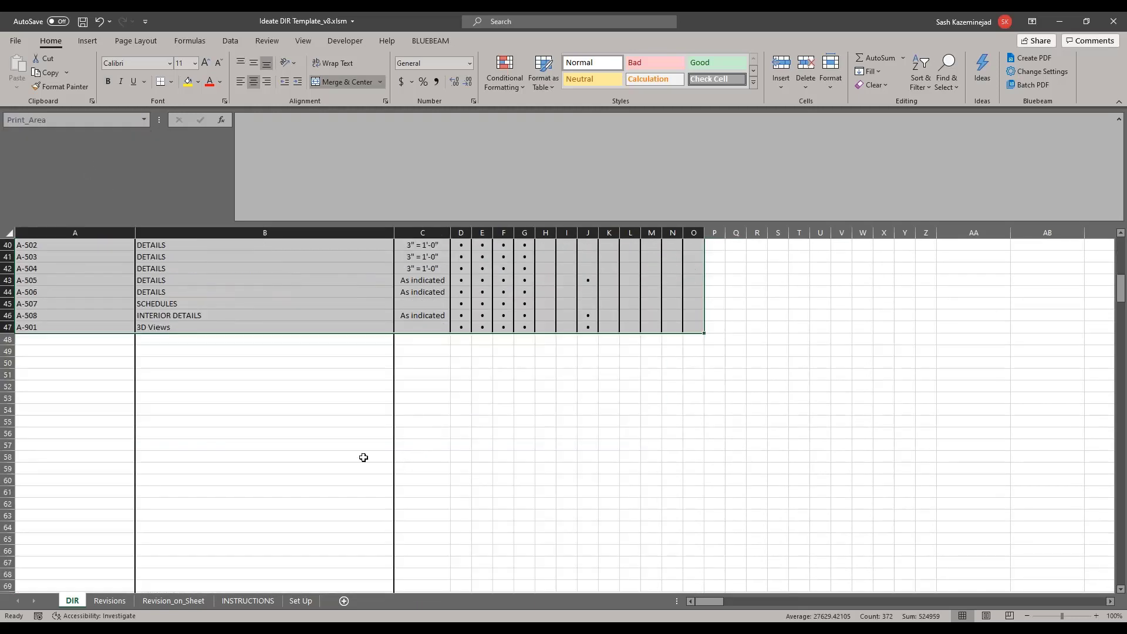
scroll(363, 458, "up", 7)
left_click(769, 449)
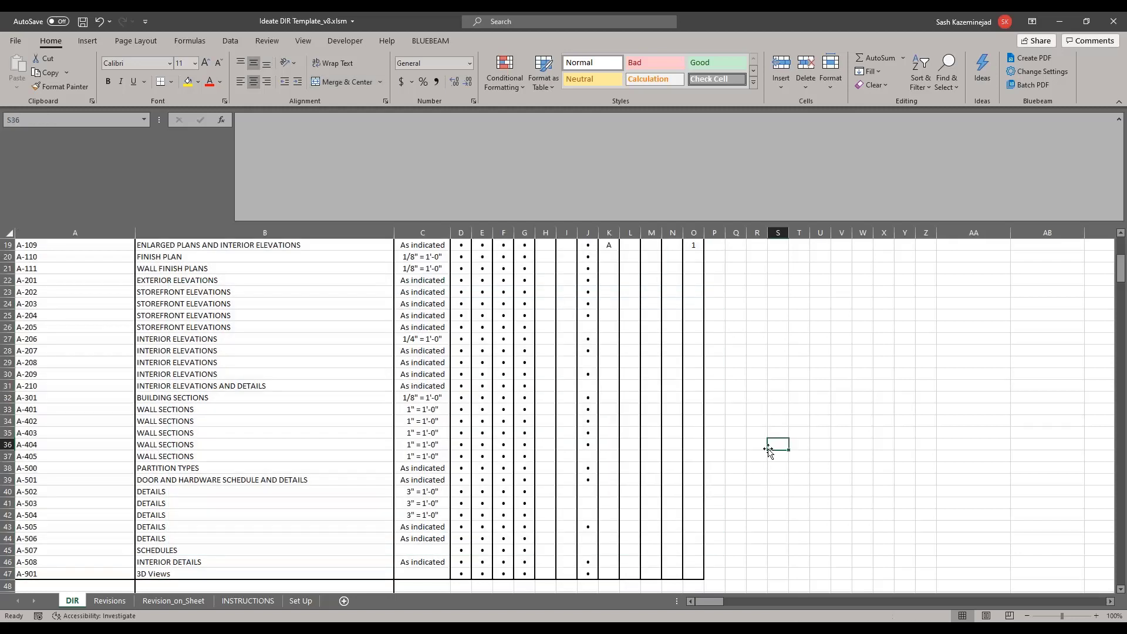
scroll(573, 511, "up", 6)
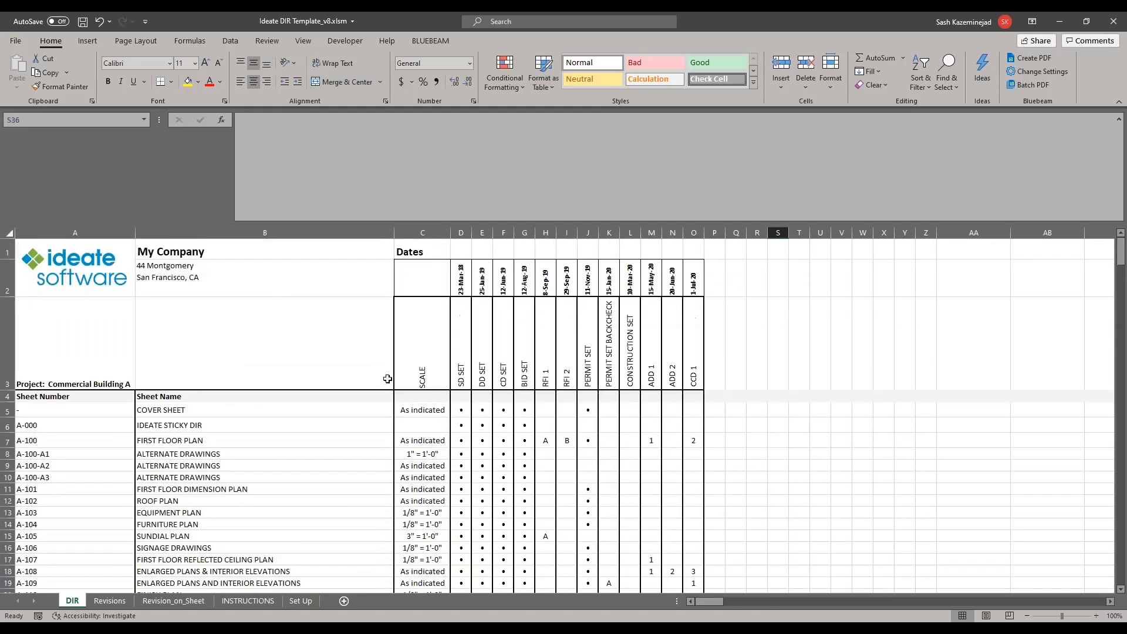
Save the DIR workbook, close Excel, and close the Ideate BIMLink dialog in Revit
left_click(82, 26)
left_click(1113, 21)
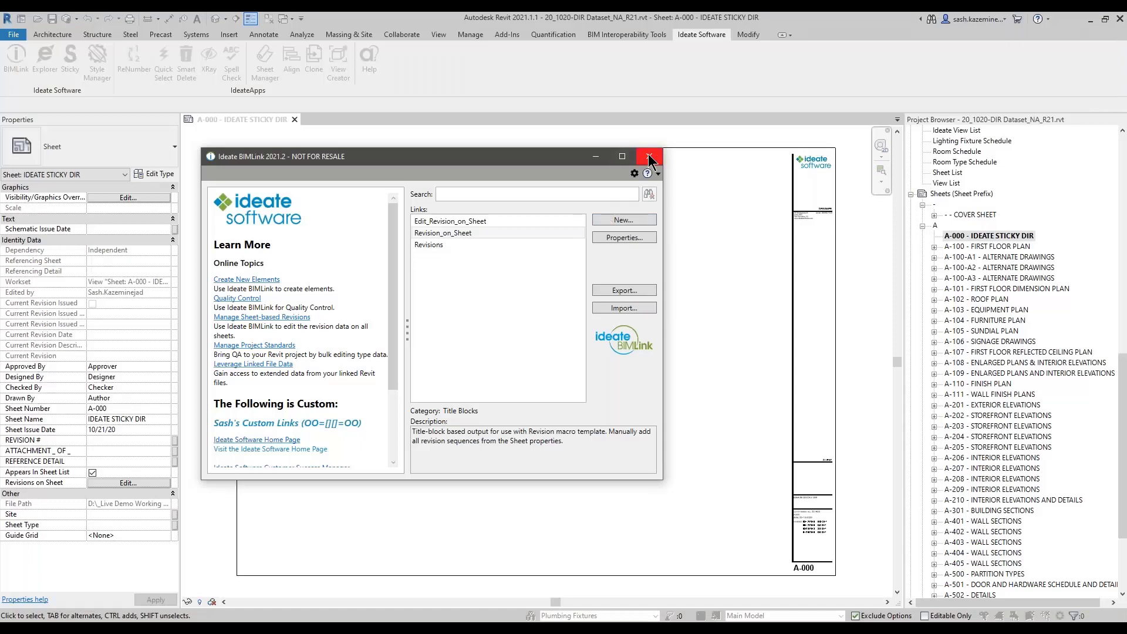
left_click(650, 157)
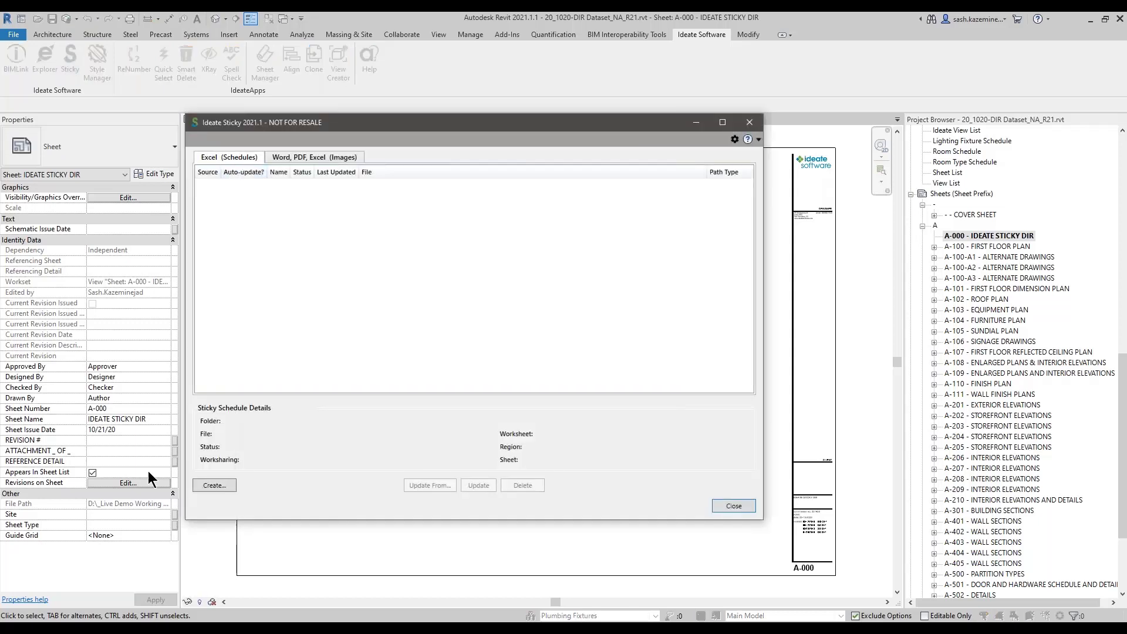
Create an Ideate Sticky Excel schedule named Sticky-DIR from the print area of the DIR worksheet in Ideate DIR Template_v8.xlsm
left_click(207, 486)
left_click(605, 285)
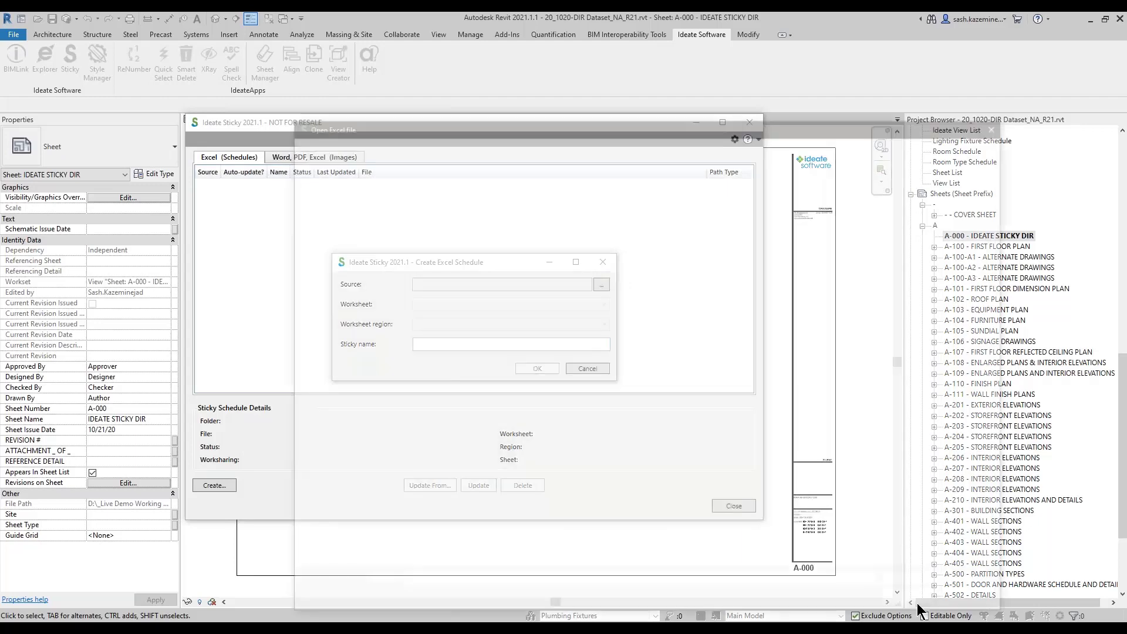
left_click(335, 422)
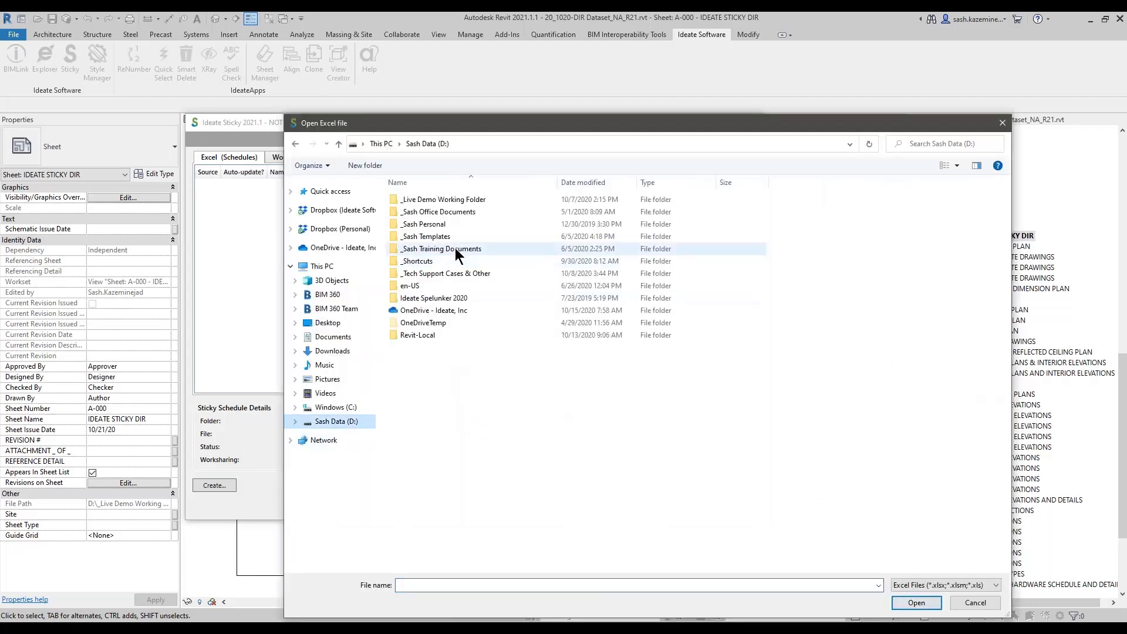
double_click(450, 202)
double_click(441, 211)
double_click(435, 210)
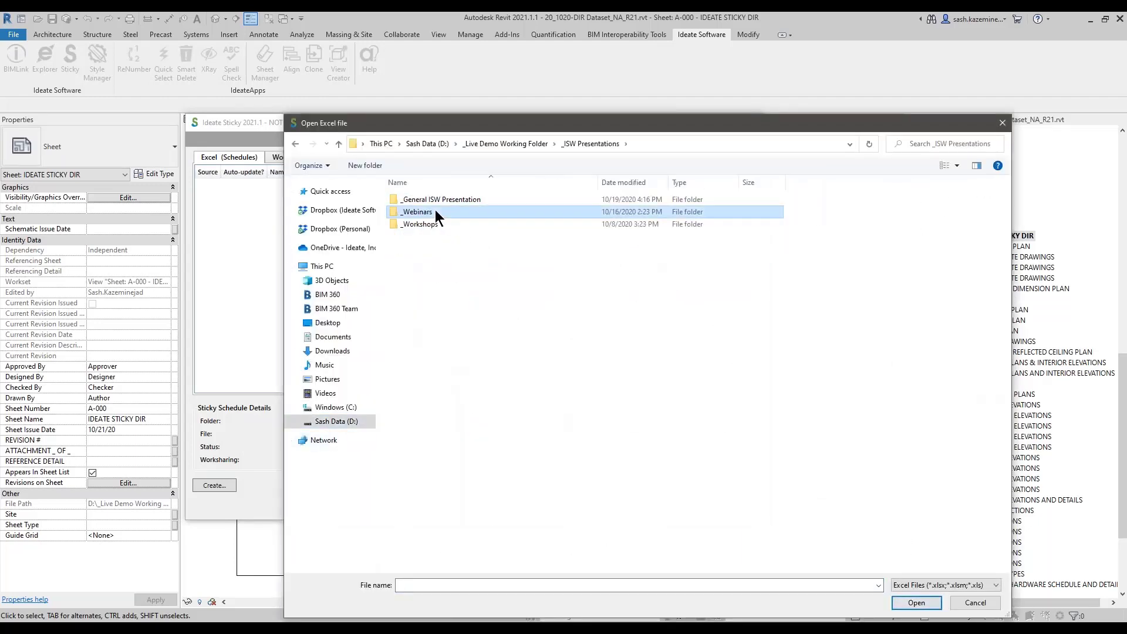
double_click(431, 200)
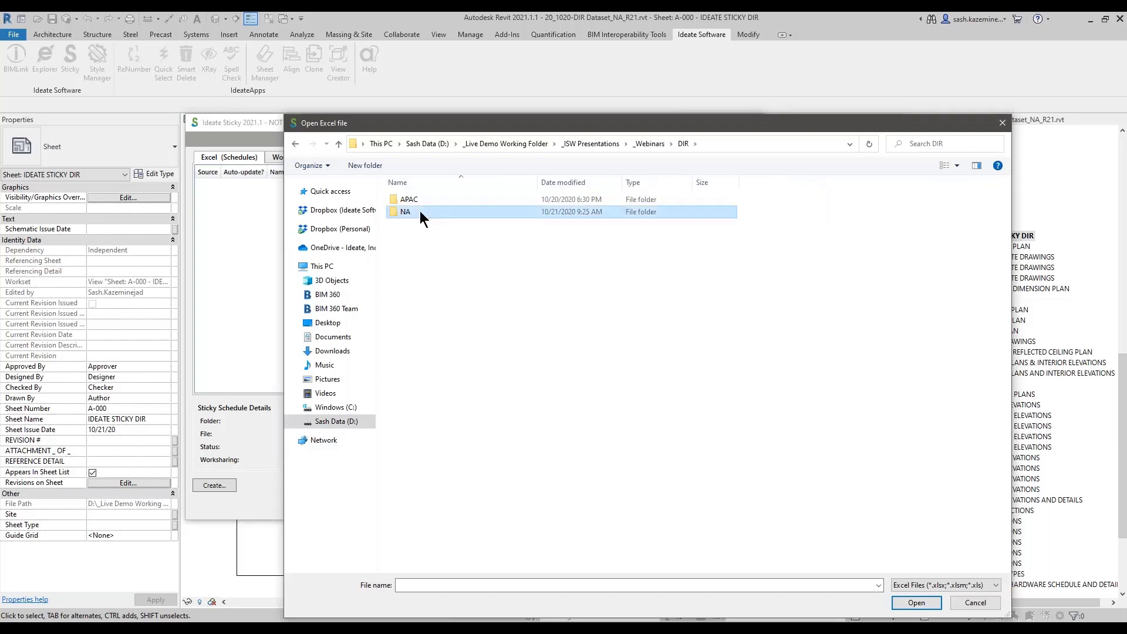
double_click(420, 212)
left_click(426, 250)
left_click_drag(440, 125, 393, 100)
left_click(860, 574)
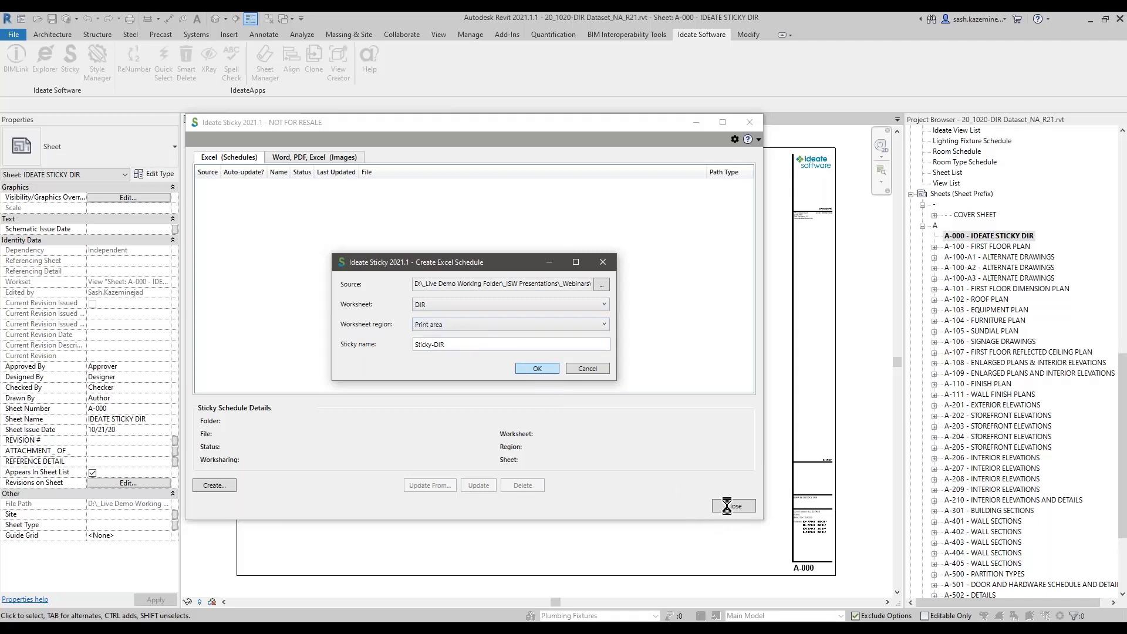
left_click(731, 506)
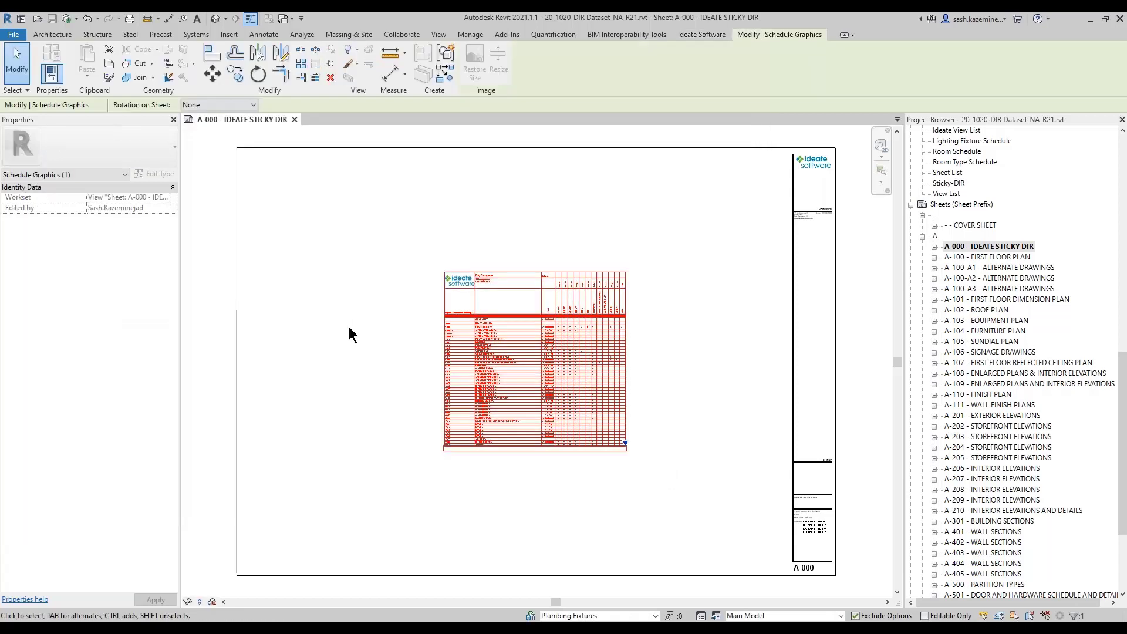
Move the placed Sticky-DIR schedule from the middle of sheet A-000 toward its upper-left corner
left_click(349, 327)
left_click_drag(499, 370, 331, 160)
scroll(948, 273, "up", 1)
Open the Sticky-DIR schedule view to examine its contents, and return to sheet A-000
left_click(942, 215)
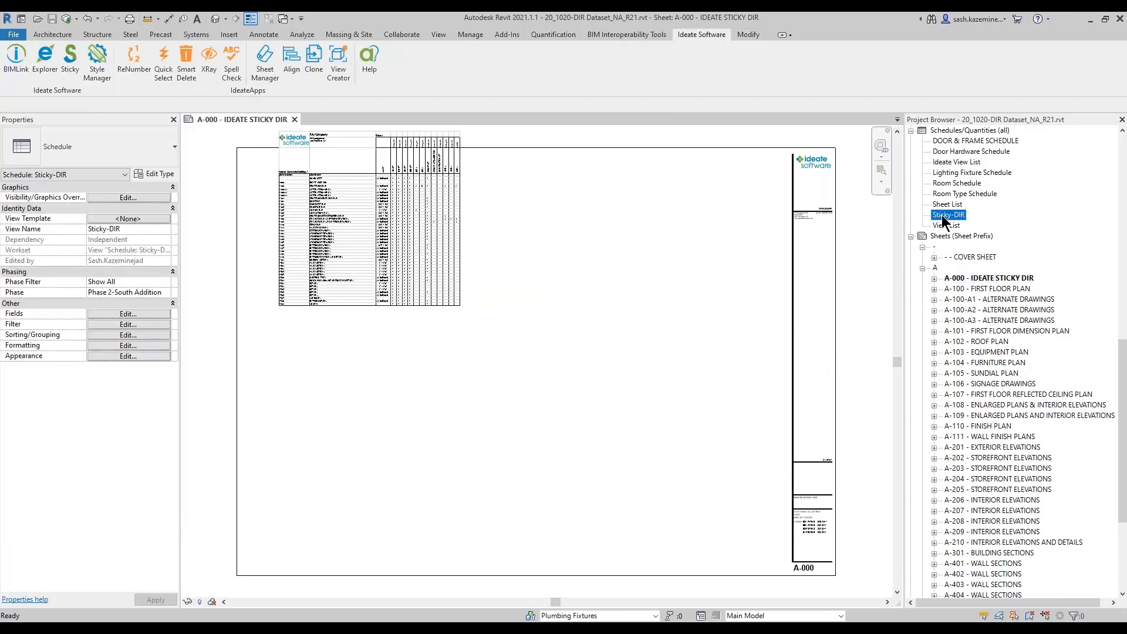
double_click(941, 215)
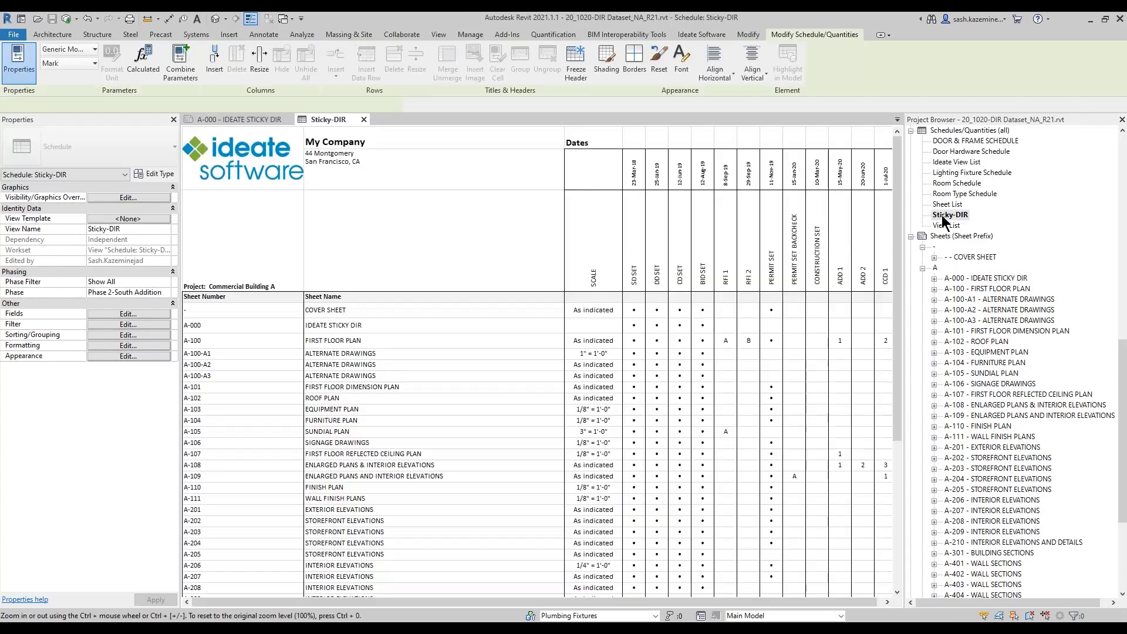
left_click(235, 119)
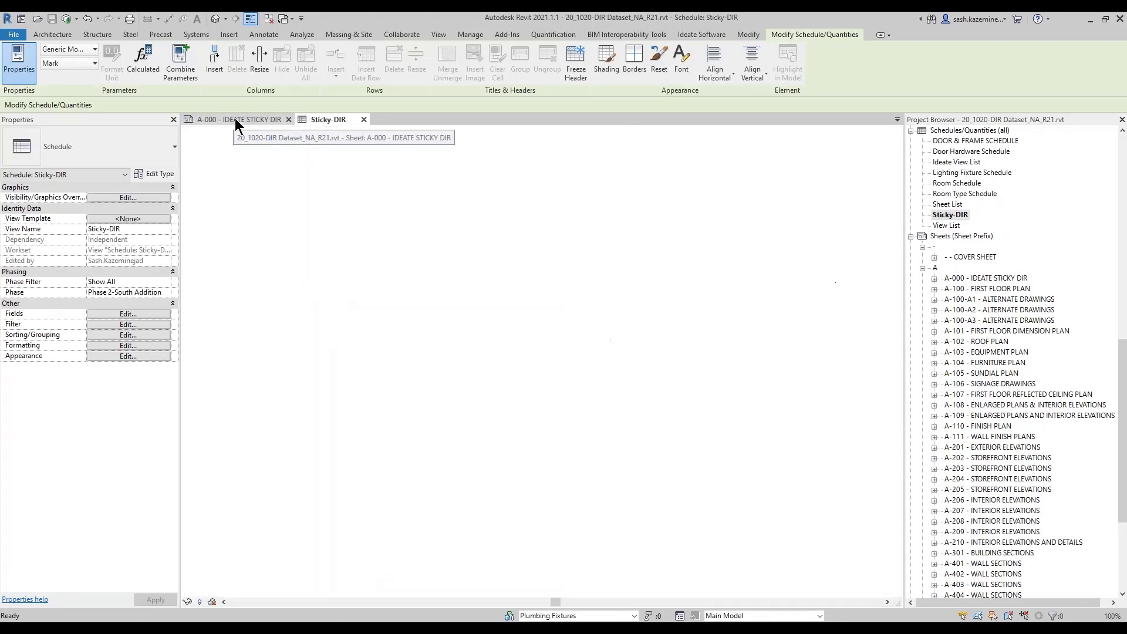
Reposition the Sticky-DIR schedule inside the border of sheet A-000, near its upper-left corner
left_click(528, 356)
left_click_drag(367, 248, 481, 327)
left_click(540, 326)
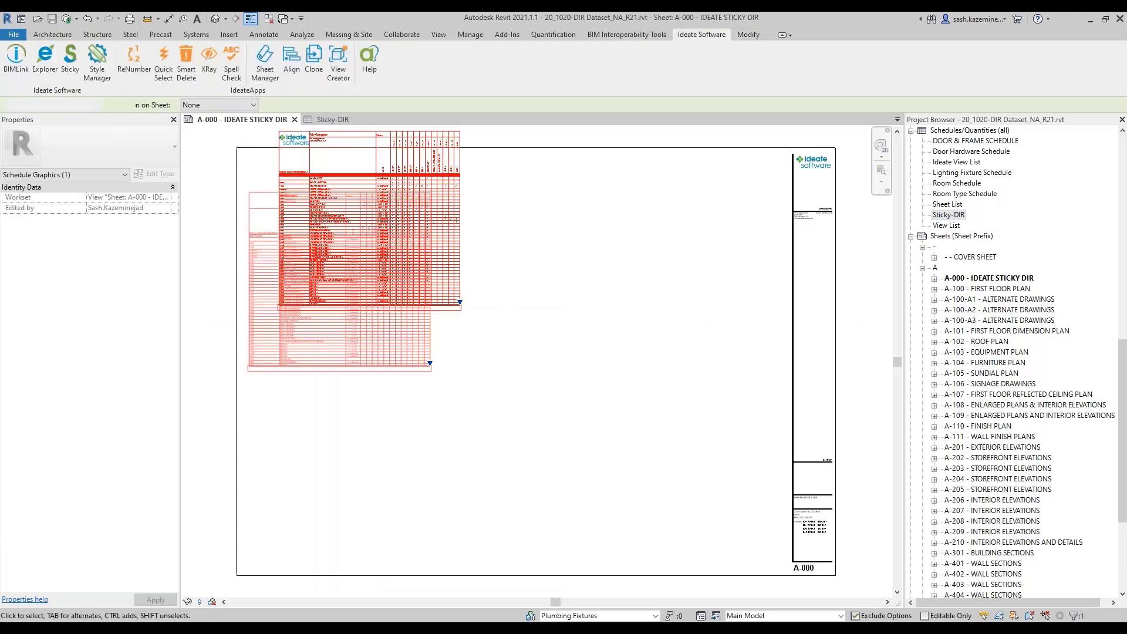
Start creating an Ideate Sticky image, choosing Ideate DIR Template_v8.xlsm in the Webinars DIR\NA folder as the source
left_click(75, 60)
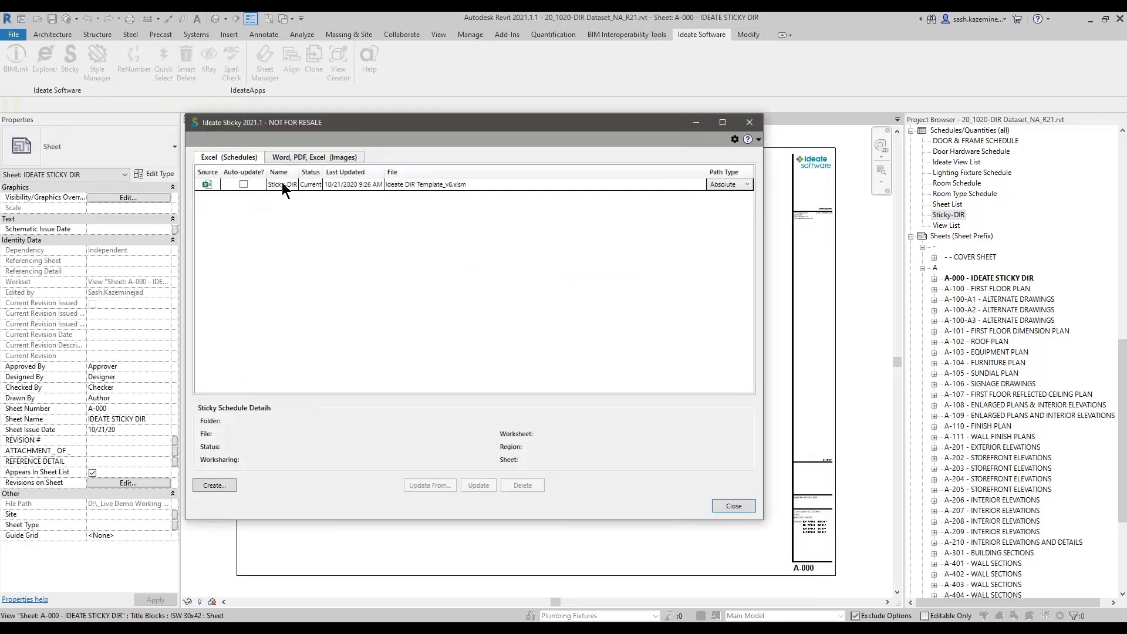
left_click(299, 157)
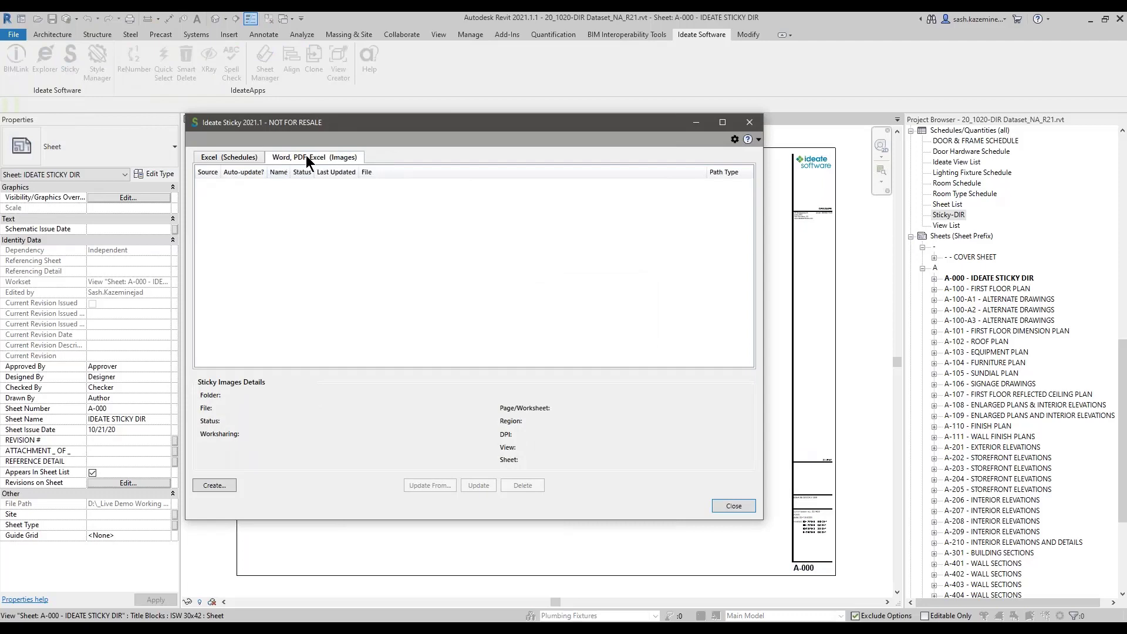
left_click(212, 486)
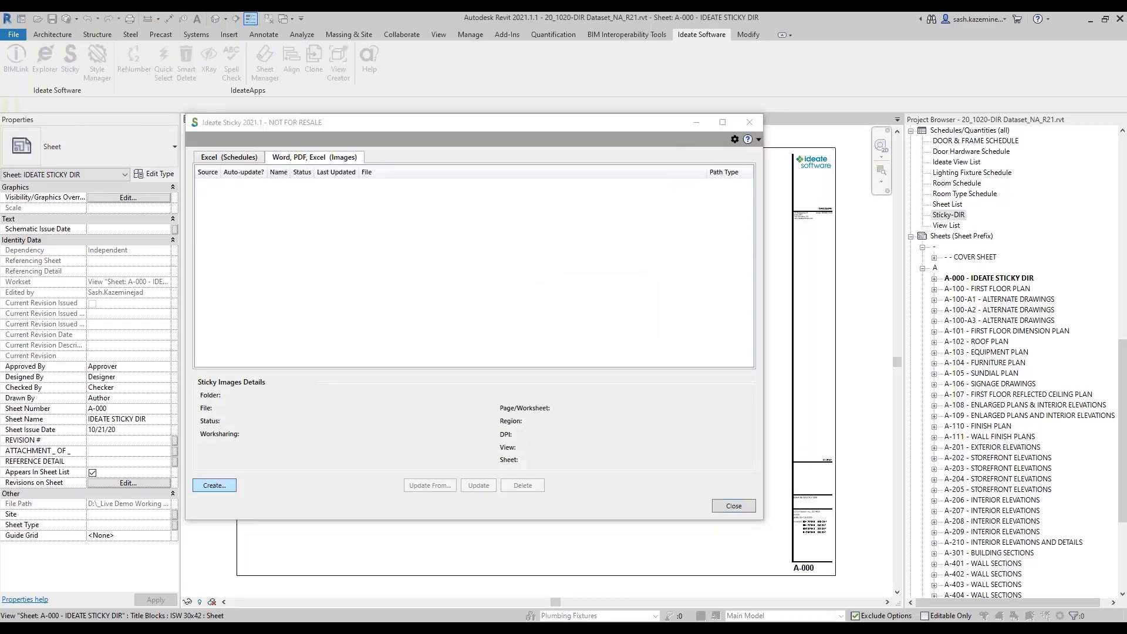
left_click(338, 422)
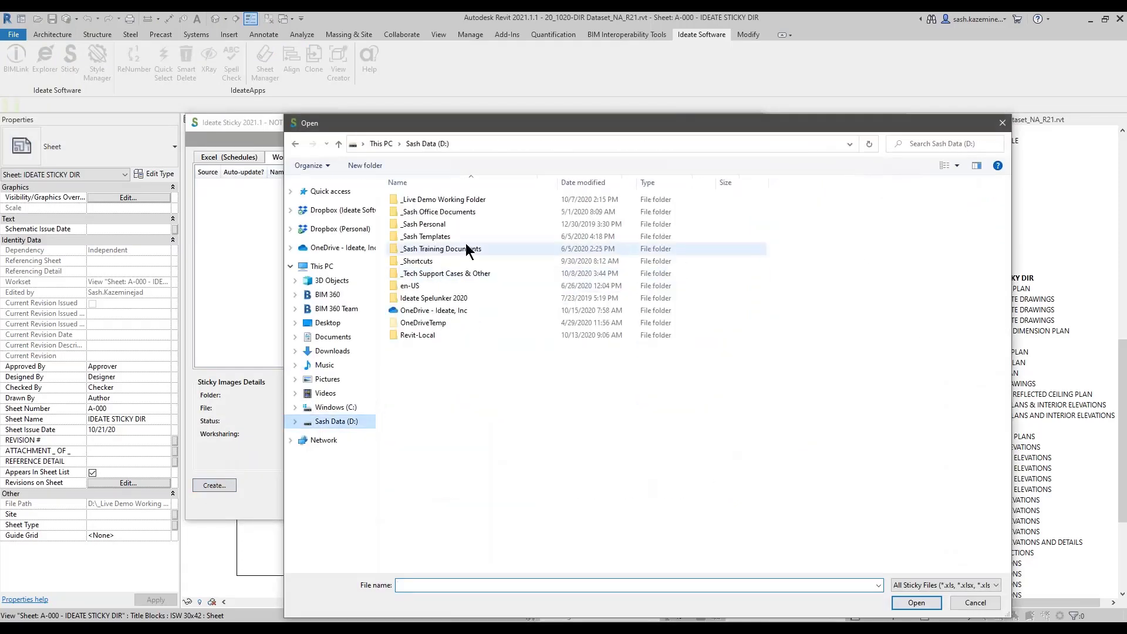
double_click(453, 201)
double_click(445, 210)
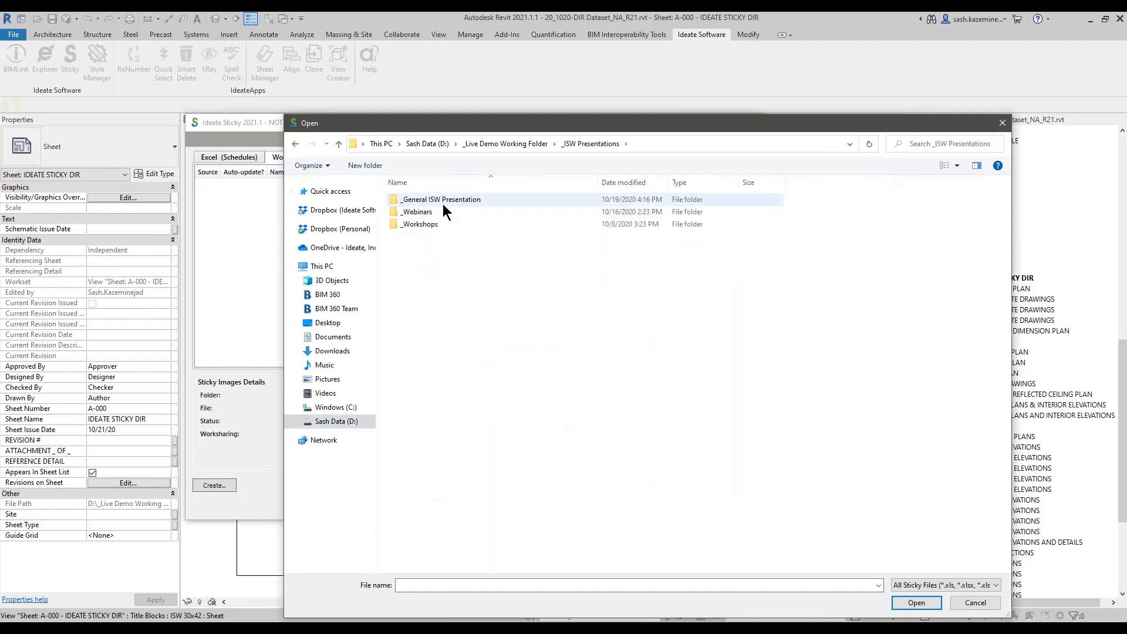
double_click(433, 210)
double_click(427, 201)
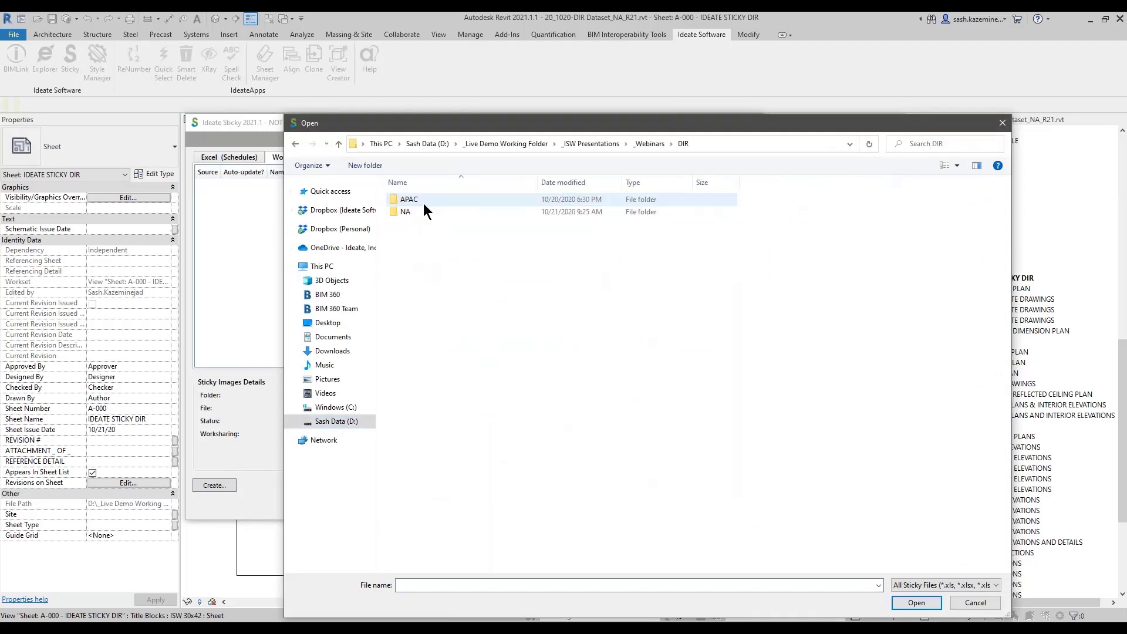
double_click(418, 210)
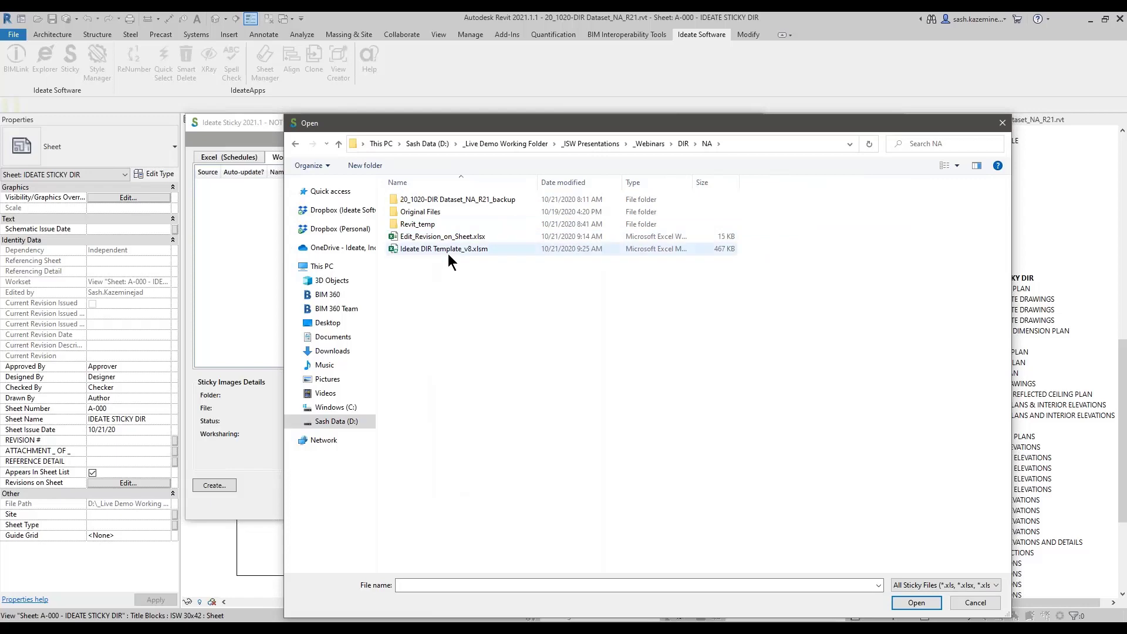
left_click(448, 254)
left_click_drag(450, 121, 359, 73)
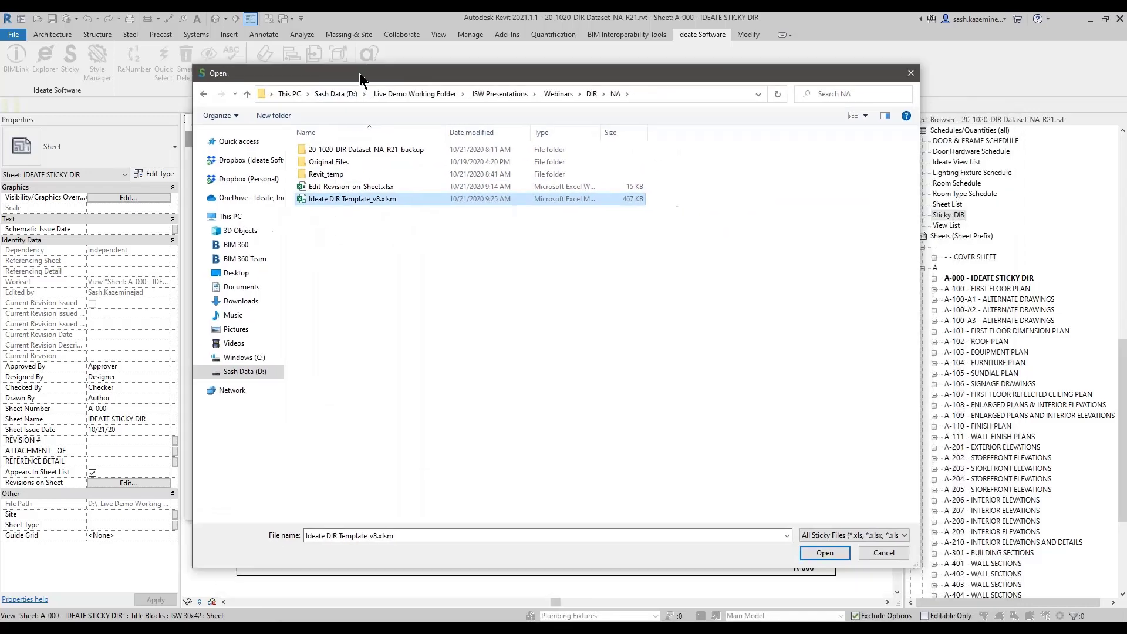
left_click(820, 549)
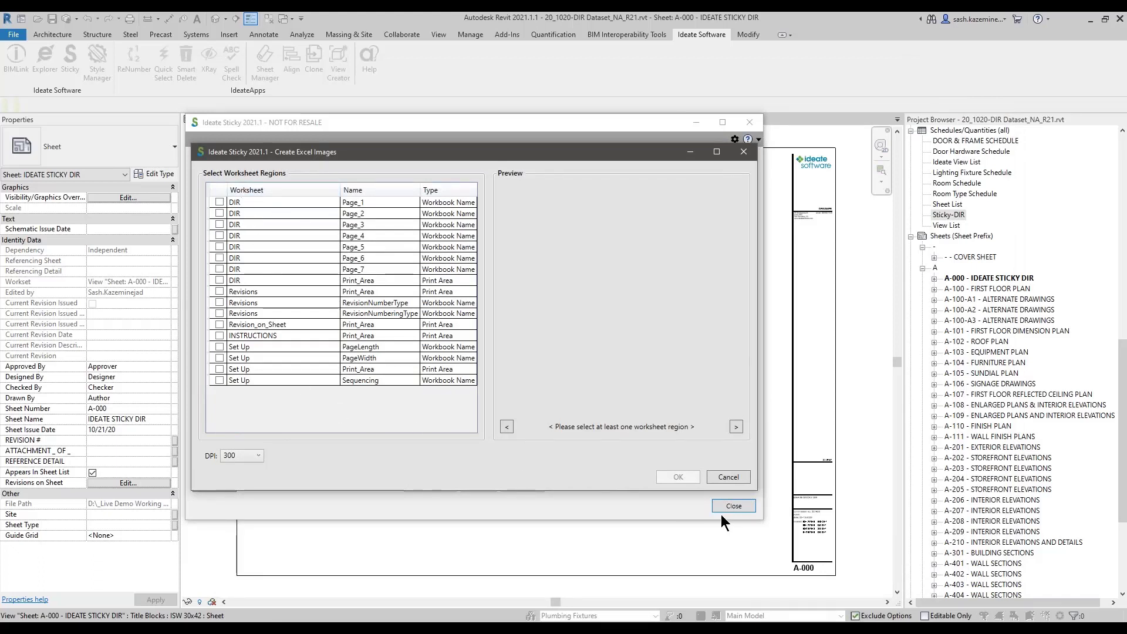
Create the Excel image from the DIR worksheet's Print_Area region at 300 DPI, and close Ideate Sticky
left_click_drag(757, 494, 837, 548)
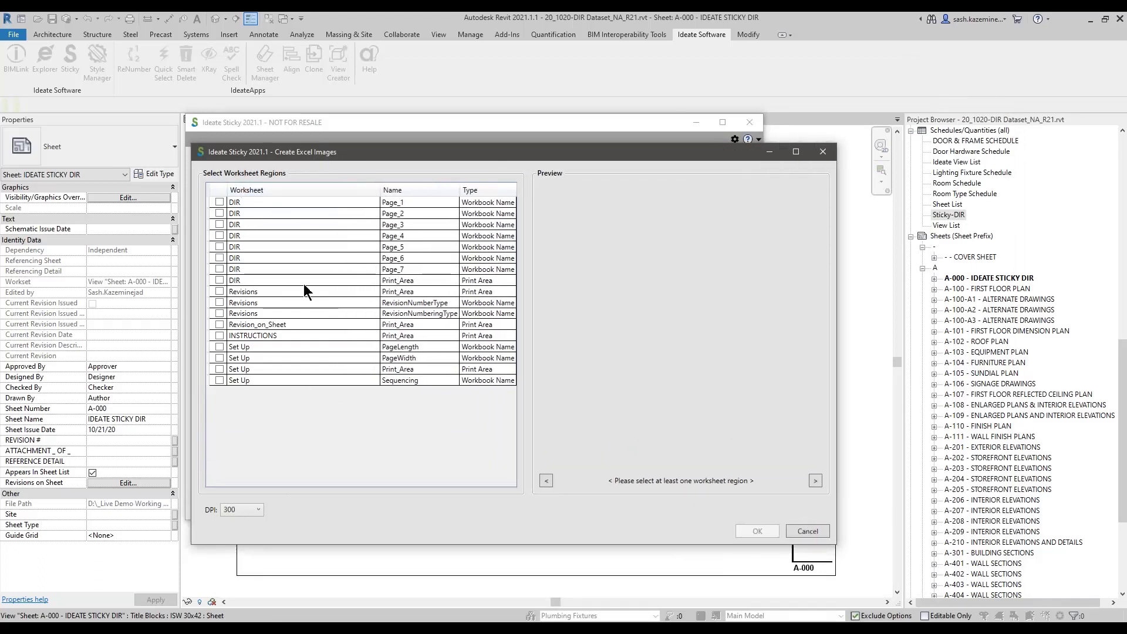
left_click(218, 281)
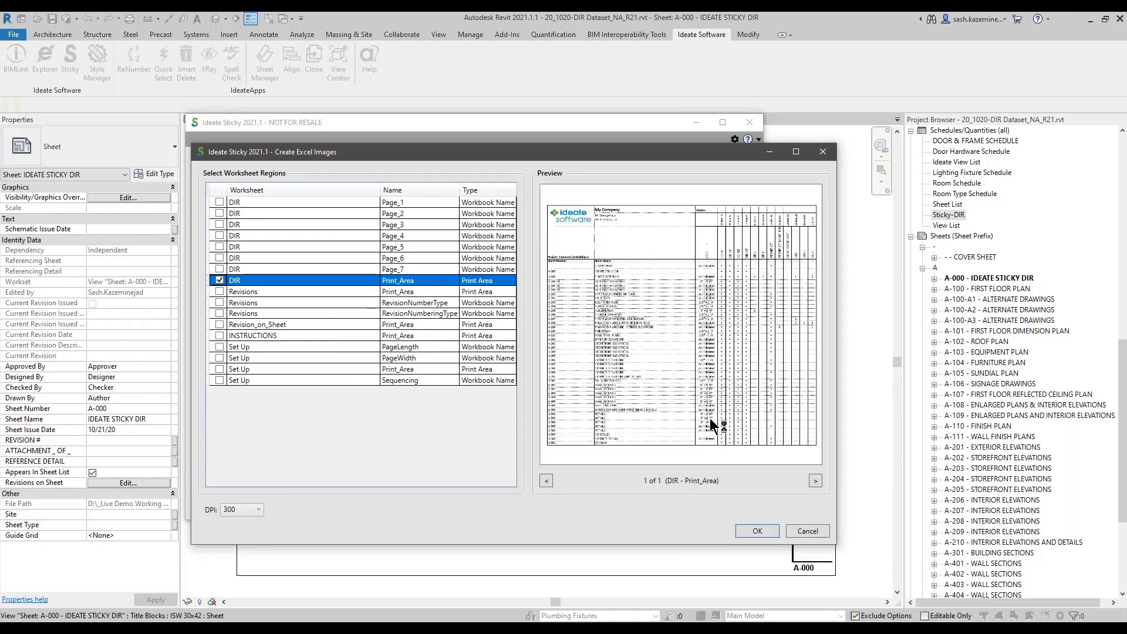
left_click(768, 530)
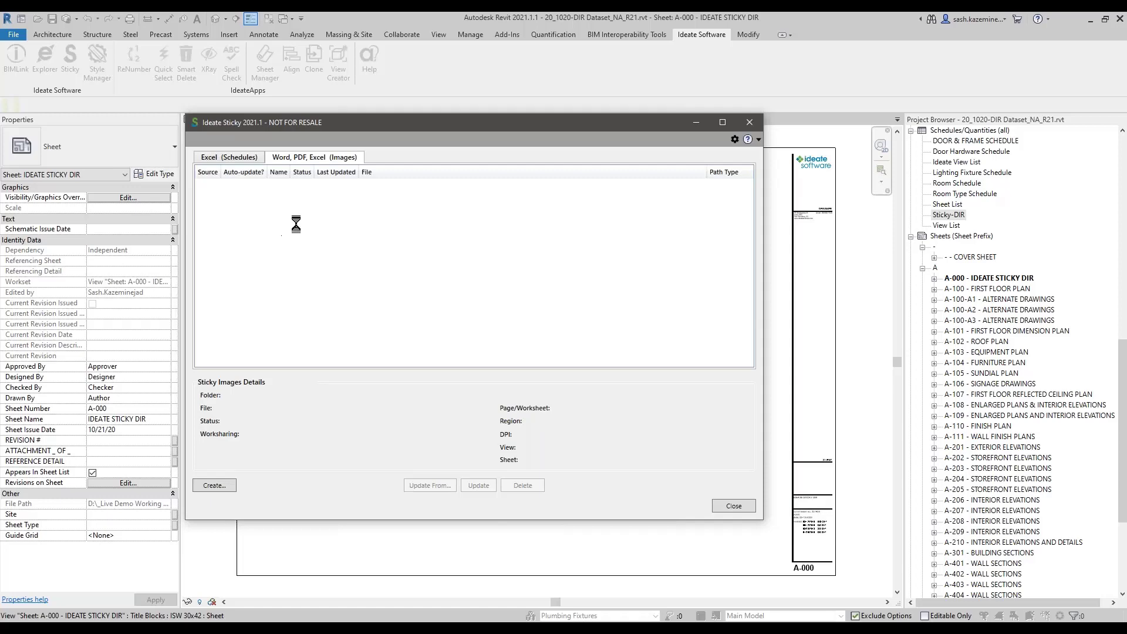
left_click(739, 509)
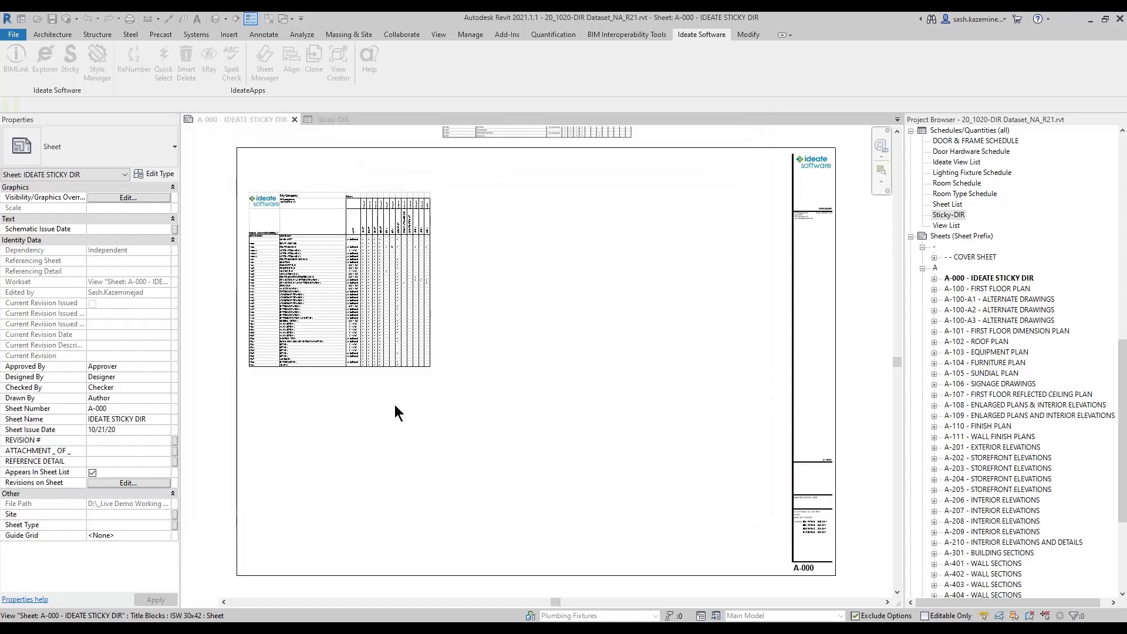
Move the new DIR raster image onto sheet A-000 beside the Sticky-DIR schedule and roughly align the two
scroll(548, 368, "down", 2)
left_click(536, 171)
left_click_drag(536, 171, 541, 336)
left_click(435, 393)
scroll(435, 392, "up", 2)
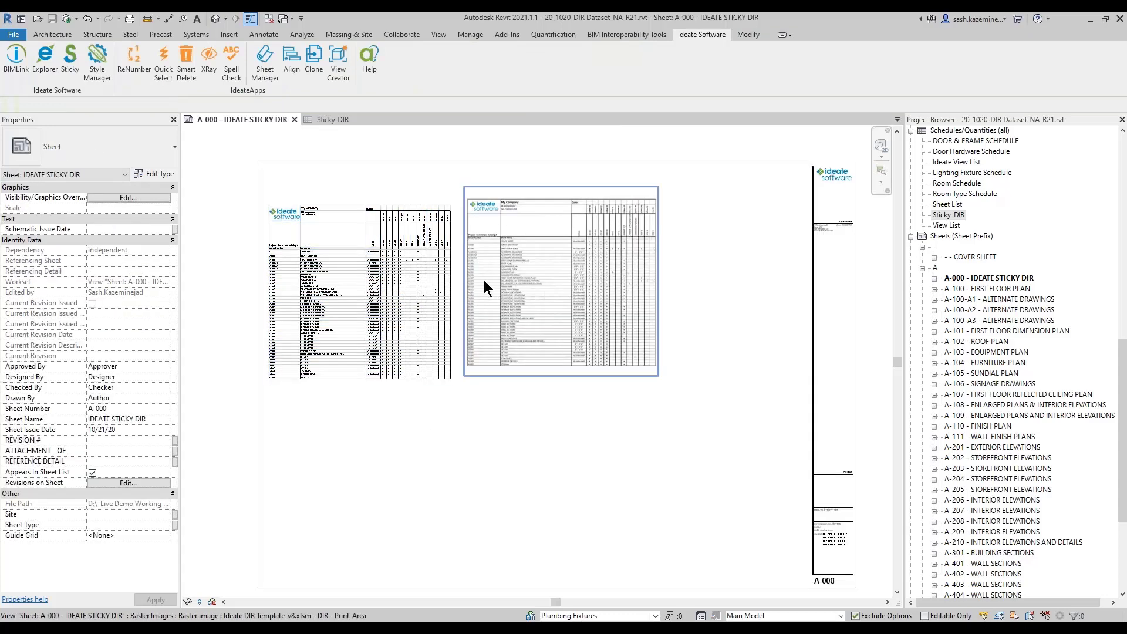
scroll(478, 319, "up", 1)
left_click(466, 301)
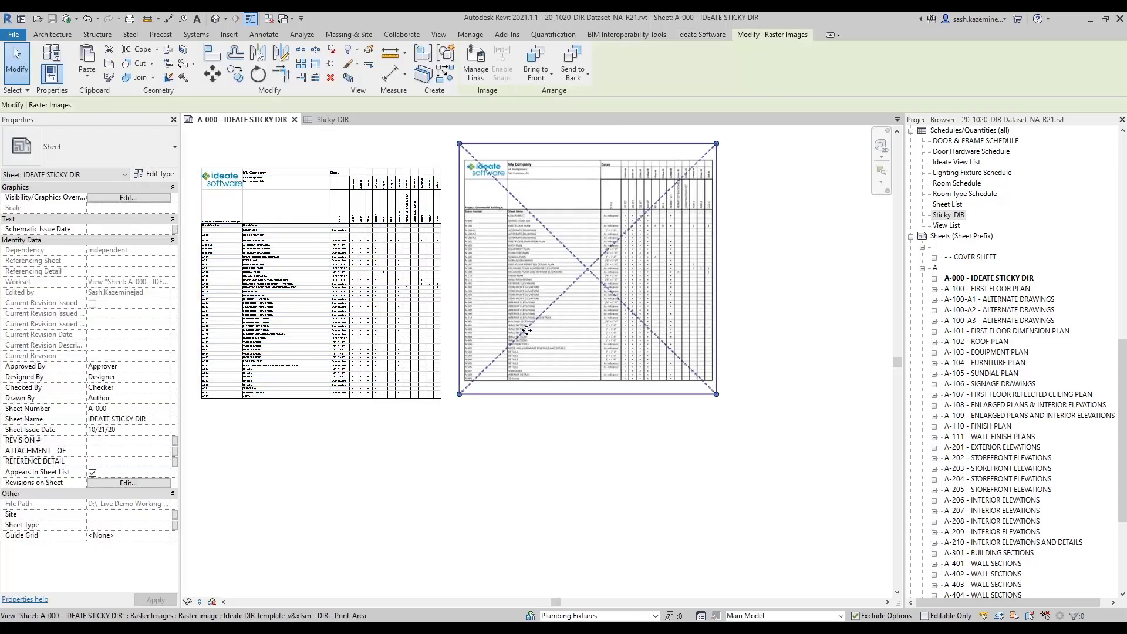
left_click_drag(467, 302, 463, 321)
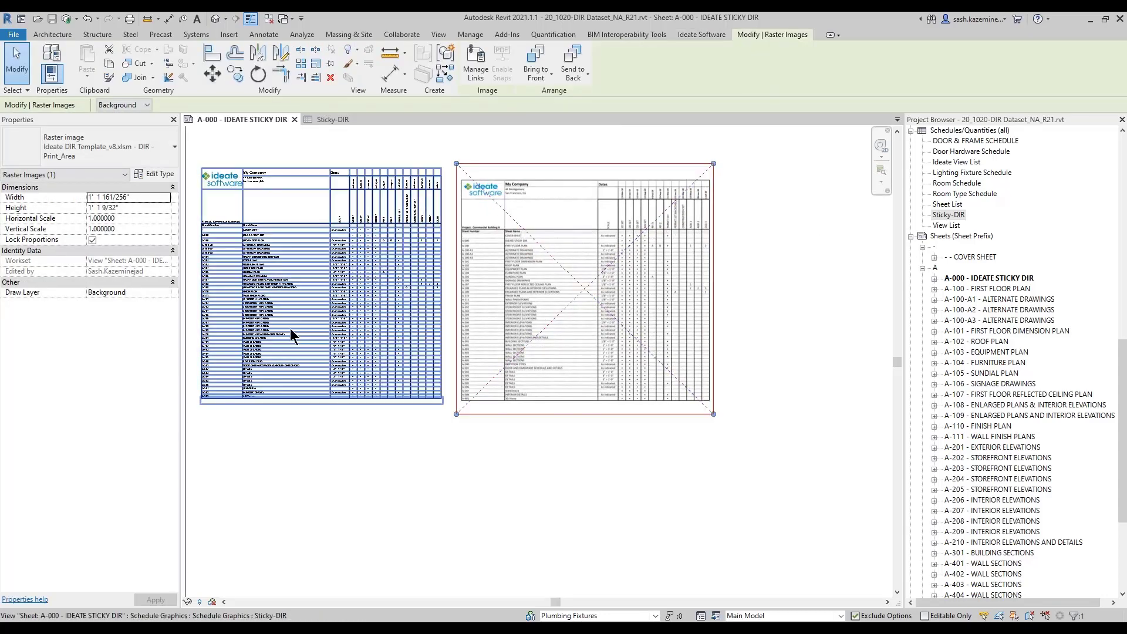
Compare the Sticky-DIR schedule and the DIR raster image side by side on sheet A-000
left_click(368, 450)
scroll(483, 157, "up", 1)
scroll(485, 151, "up", 1)
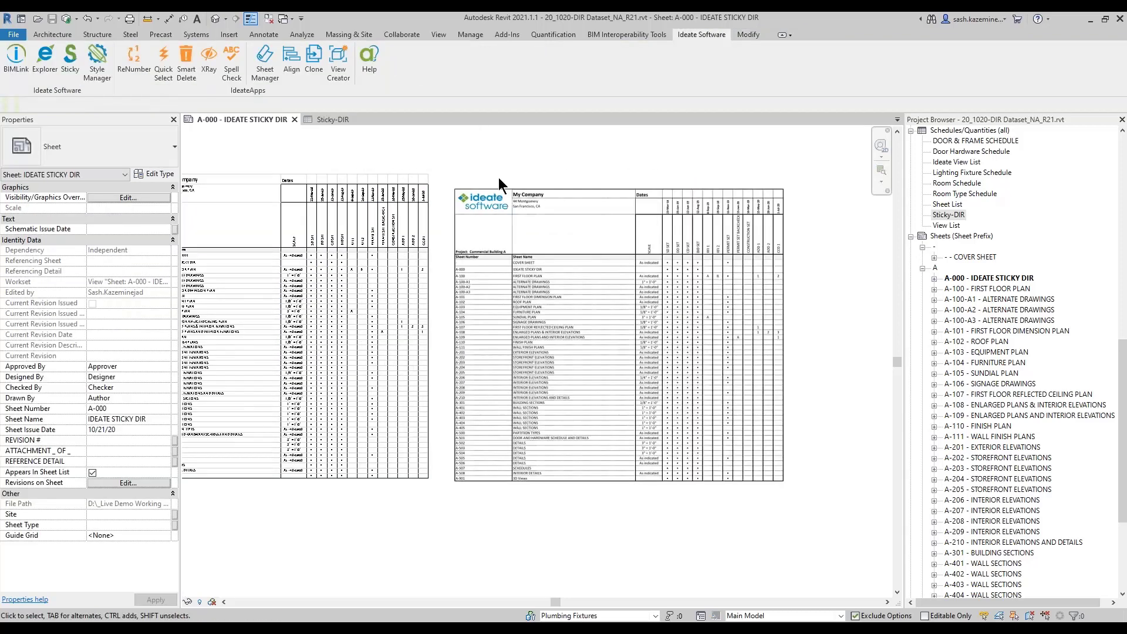
middle_click_drag(566, 206, 633, 219)
scroll(536, 393, "down", 2)
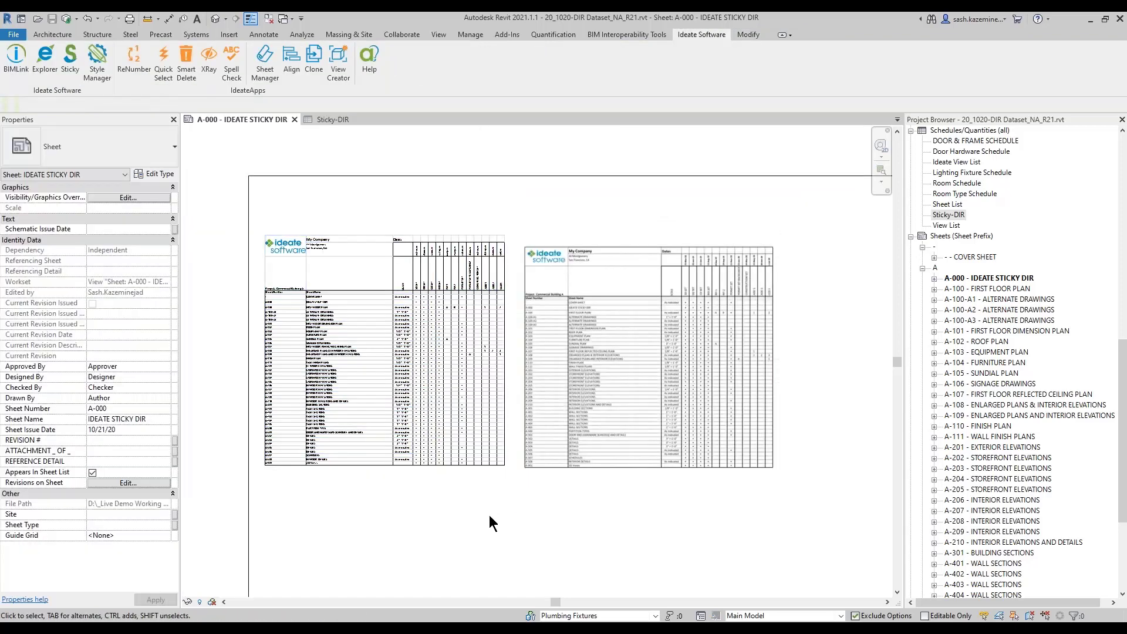
scroll(470, 505, "down", 2)
middle_click_drag(399, 250, 359, 159)
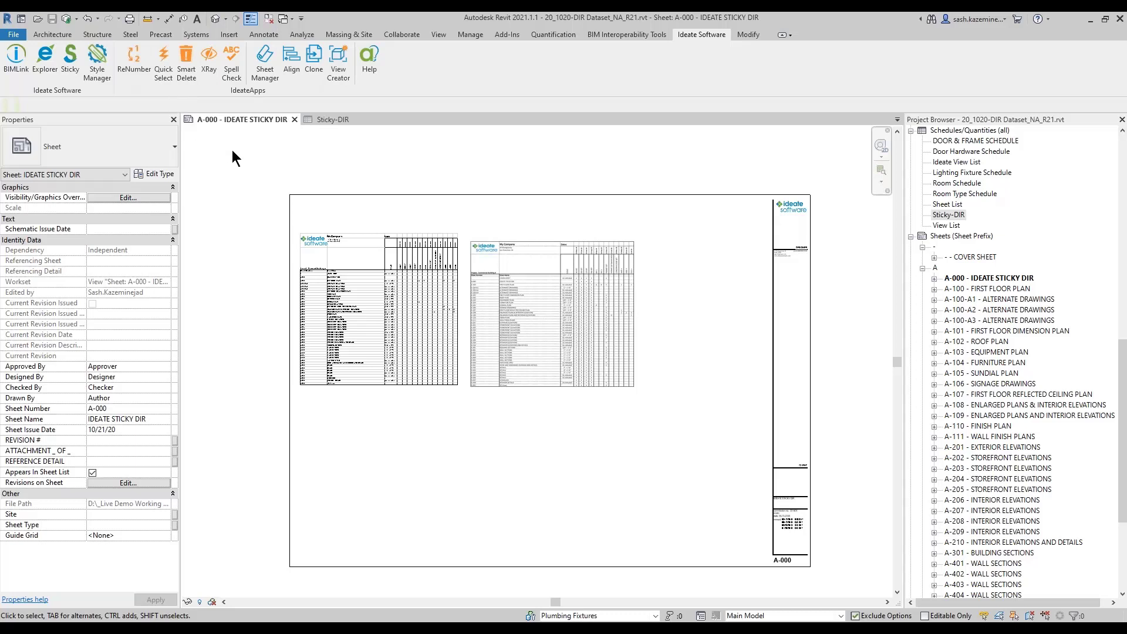
Export the Edit_Revision_on_Sheet link from BIMLink to Edit_Revision_on_Sheet.xlsx, overwriting the existing worksheet, and open the exported file
left_click(20, 76)
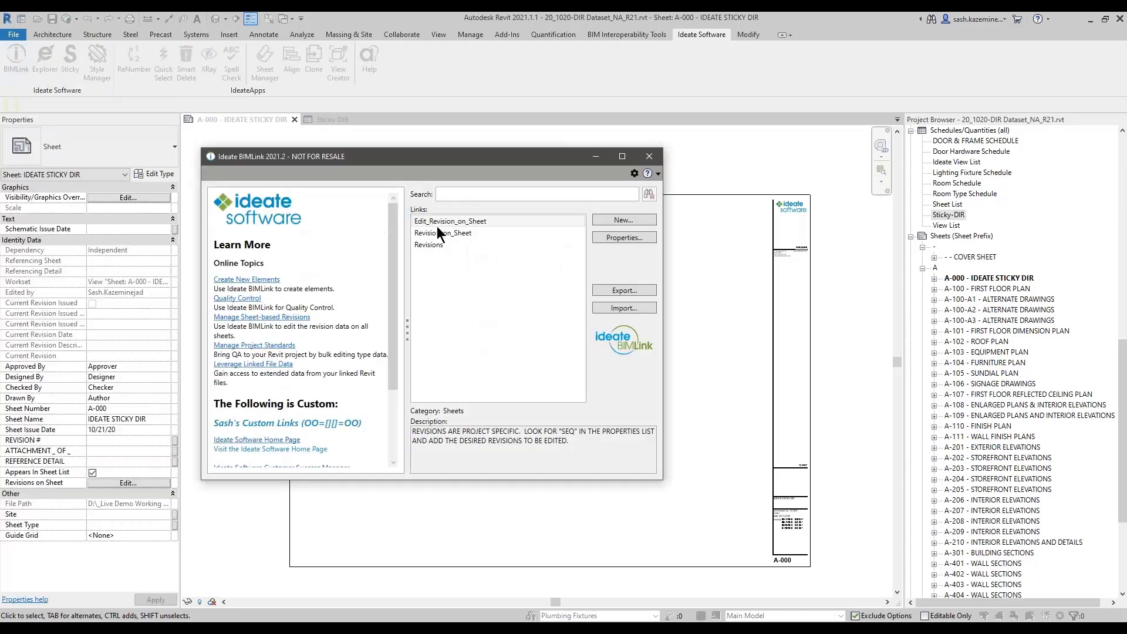
left_click(430, 221)
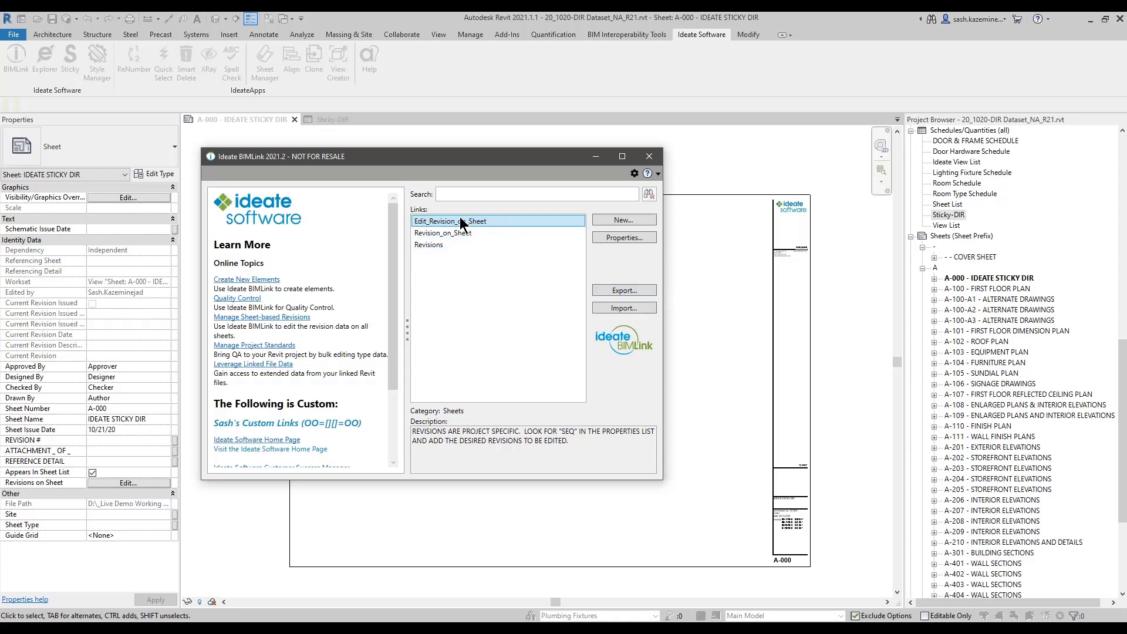
left_click(618, 289)
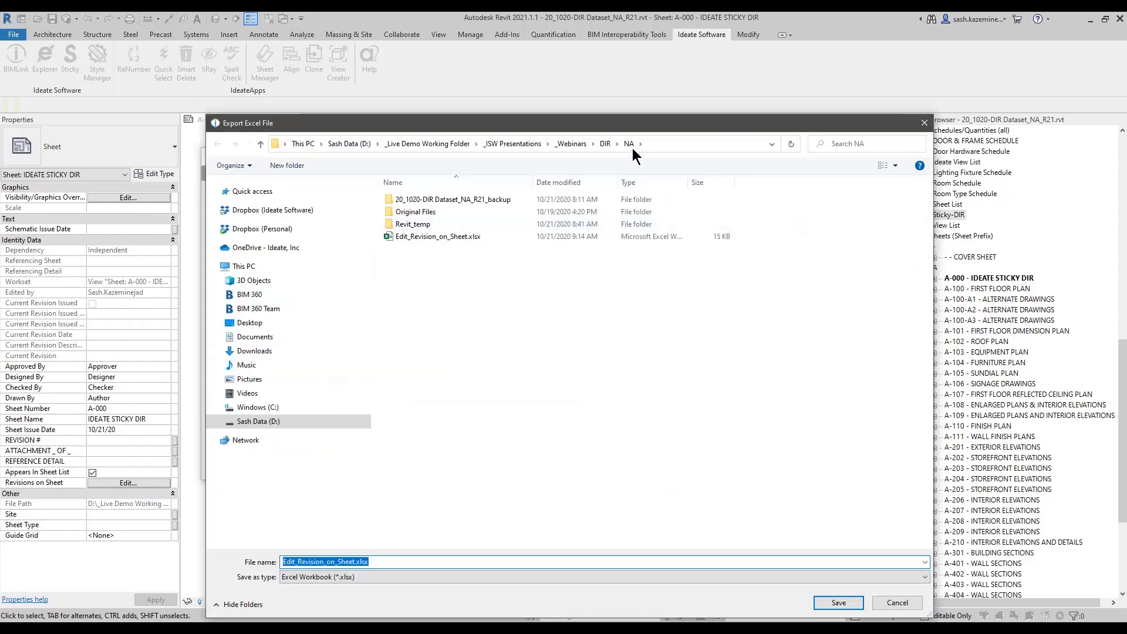
left_click_drag(614, 117, 548, 69)
left_click(385, 187)
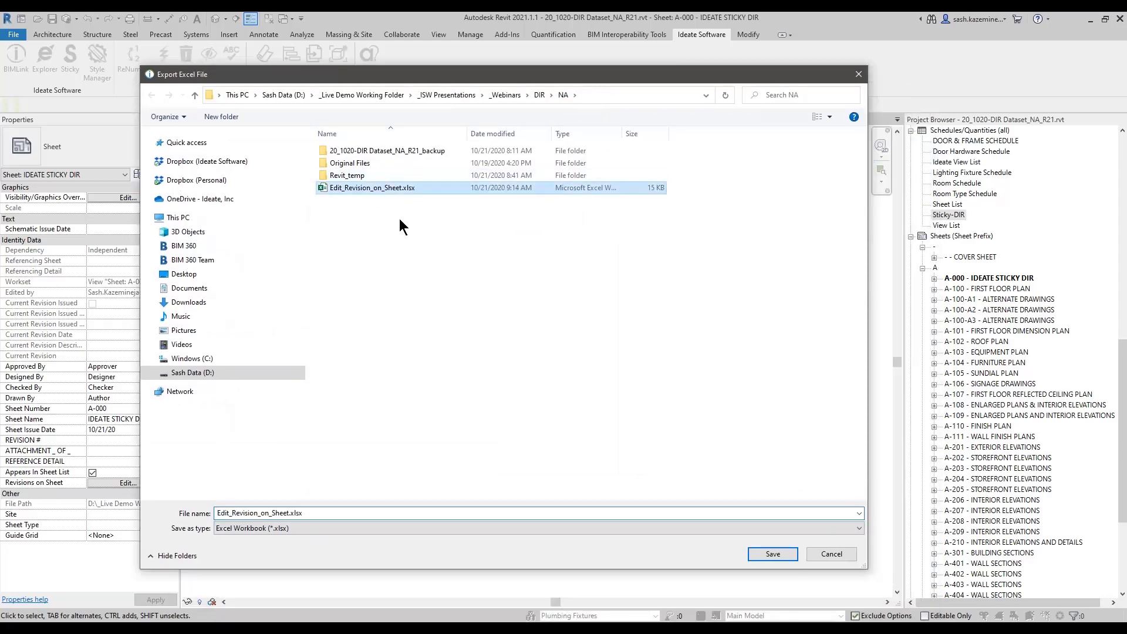
left_click(762, 555)
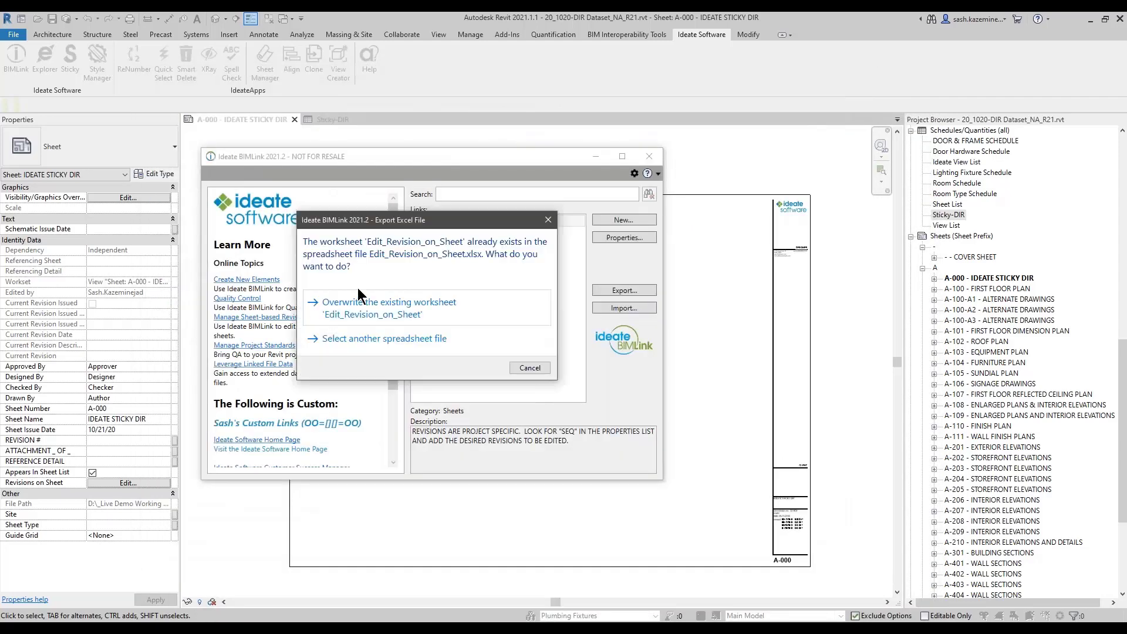
left_click(390, 313)
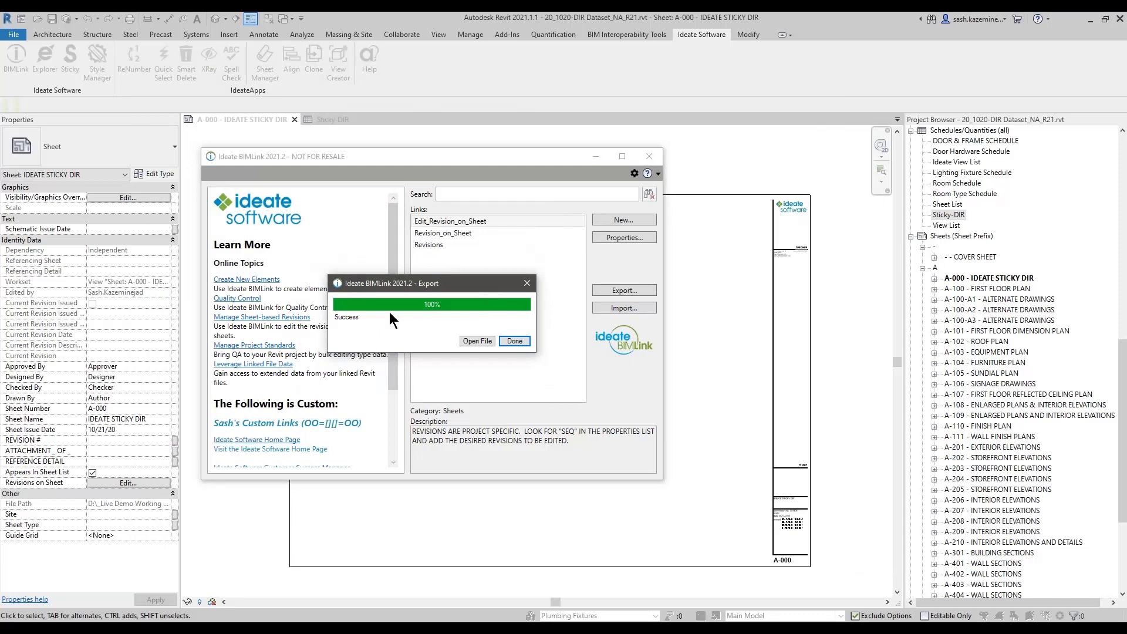
left_click(477, 339)
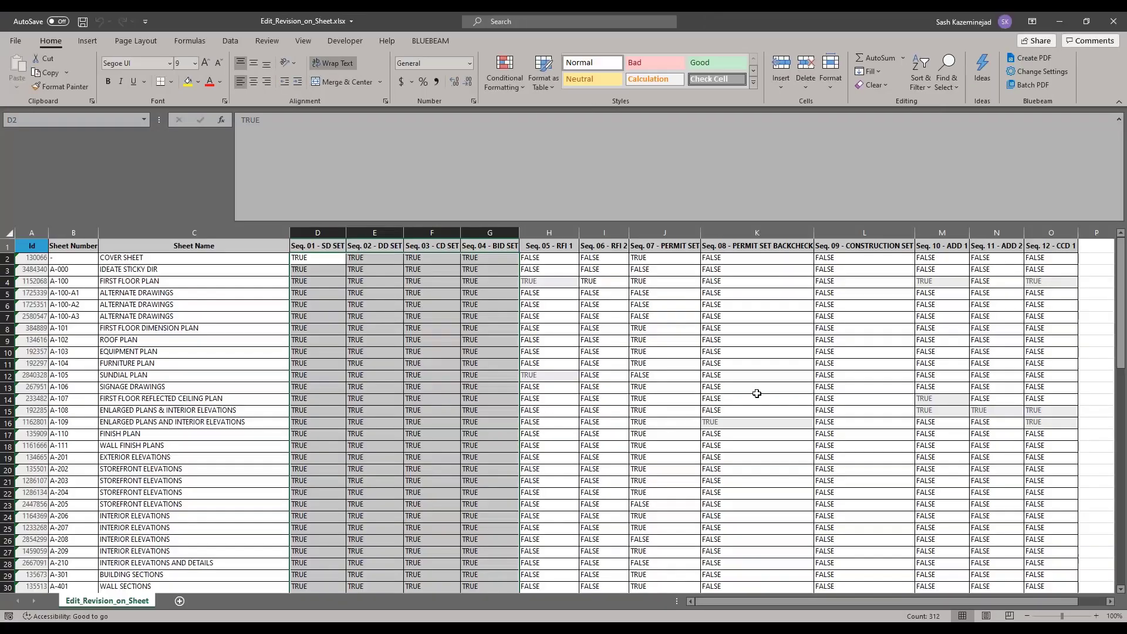
Set Seq. 09 - CONSTRUCTION SET to TRUE for every sheet, filling L2 down to L79, and save and close the workbook
left_click_drag(300, 258, 473, 488)
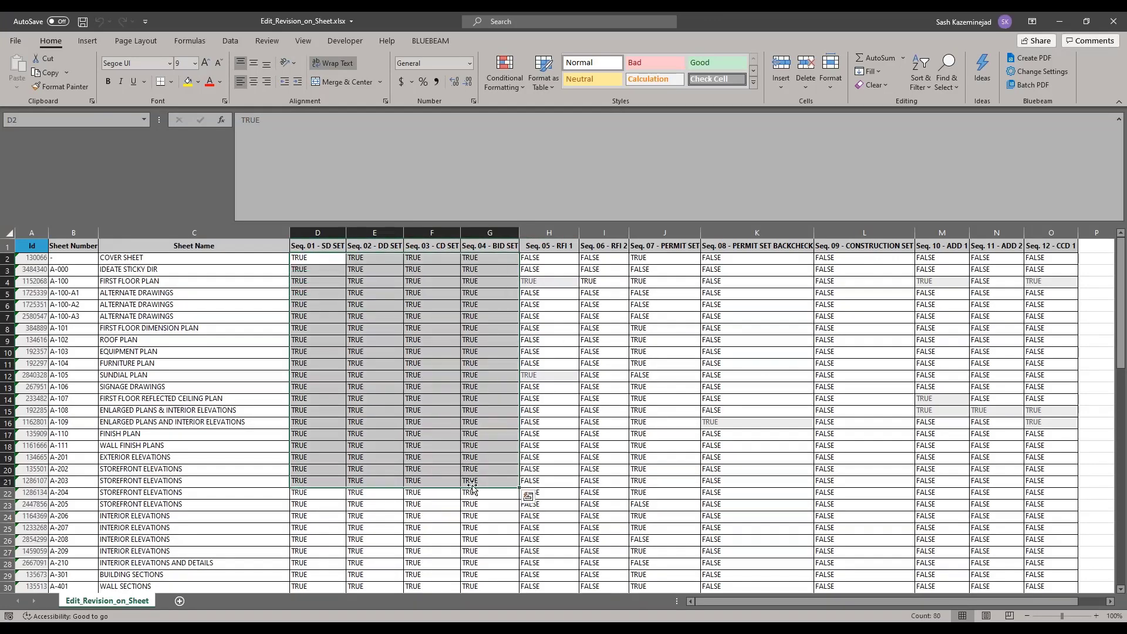
left_click(866, 259)
type("TRUE")
key("Return")
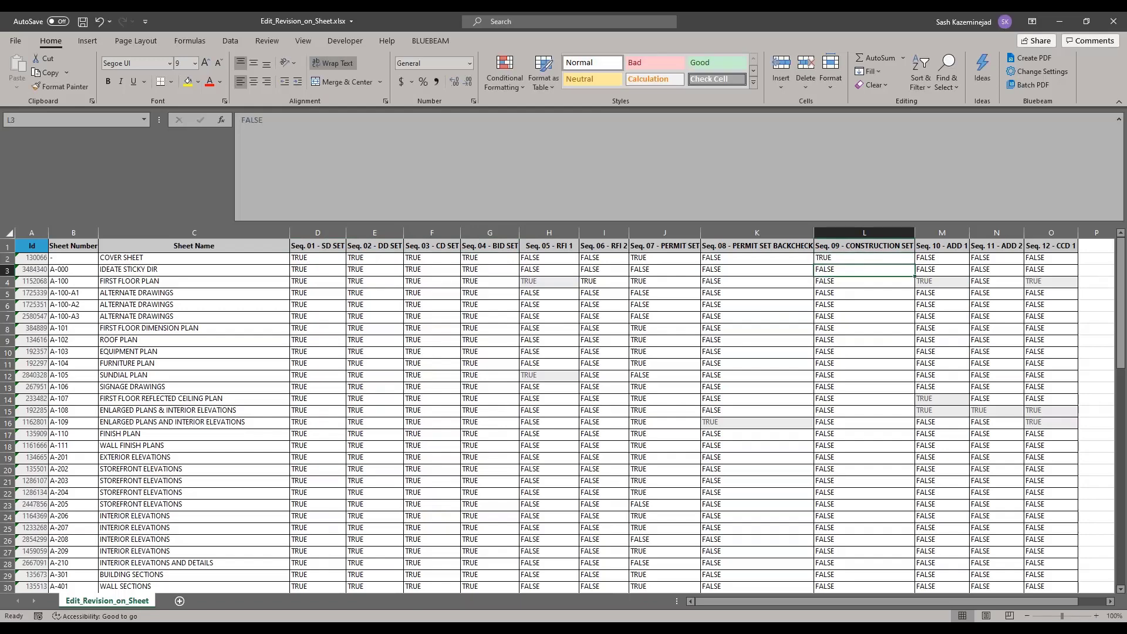
key("Up")
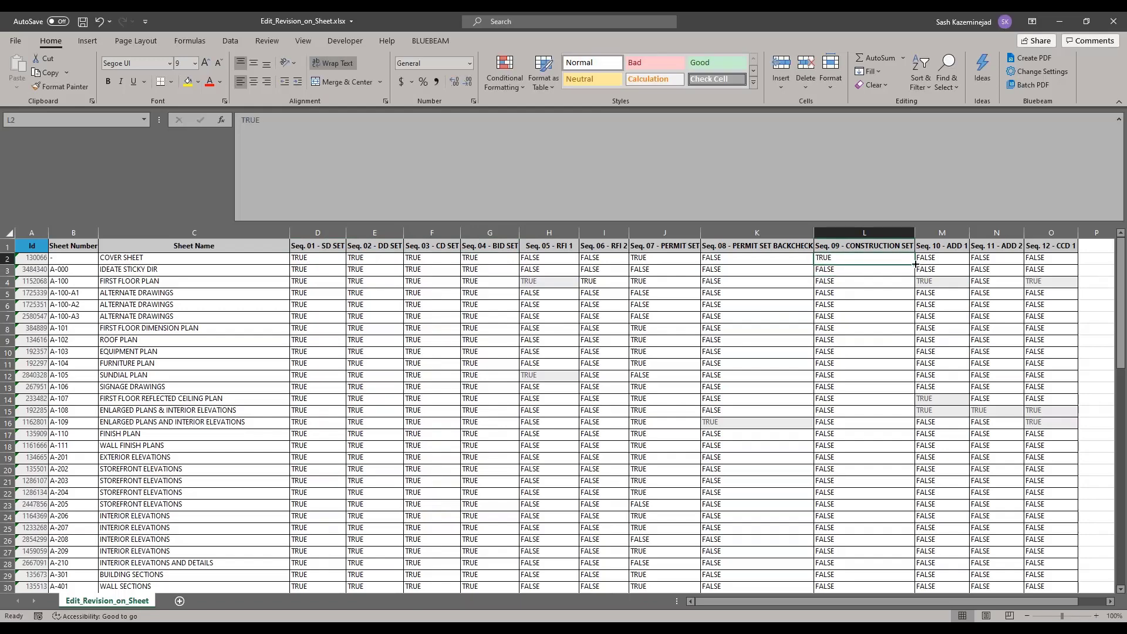
left_click_drag(916, 264, 936, 579)
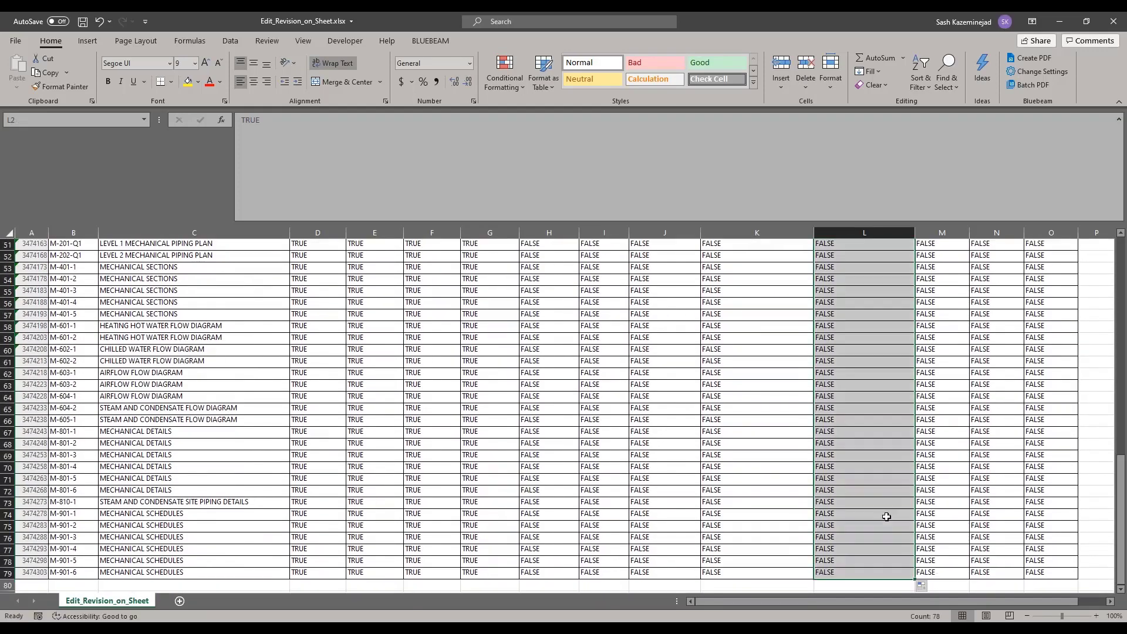
scroll(818, 465, "up", 17)
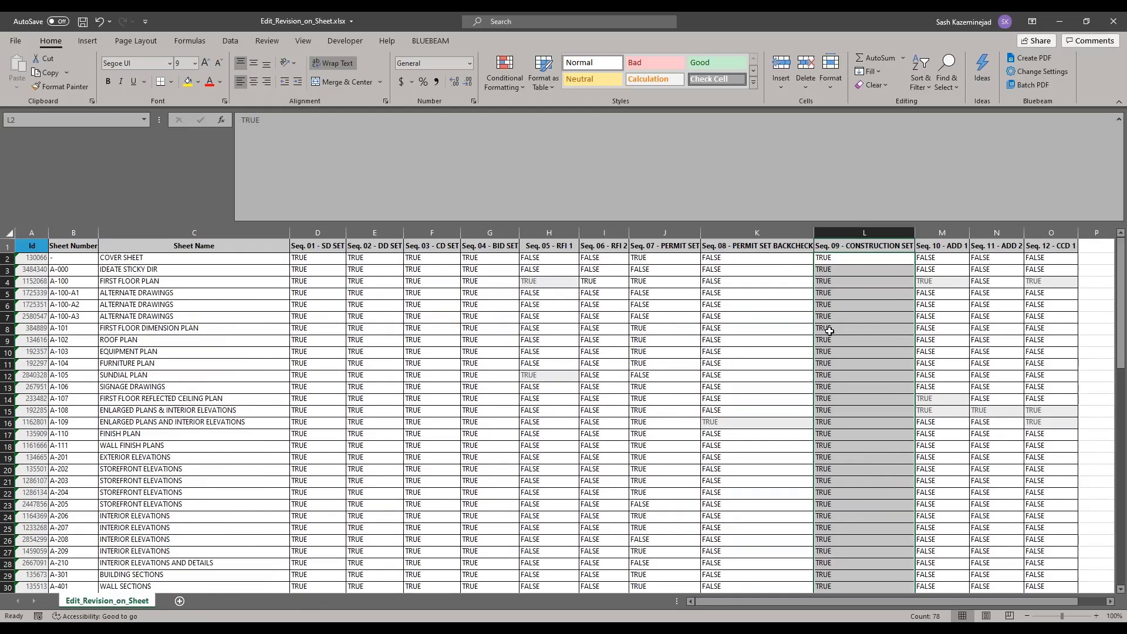
left_click(83, 22)
left_click(1113, 26)
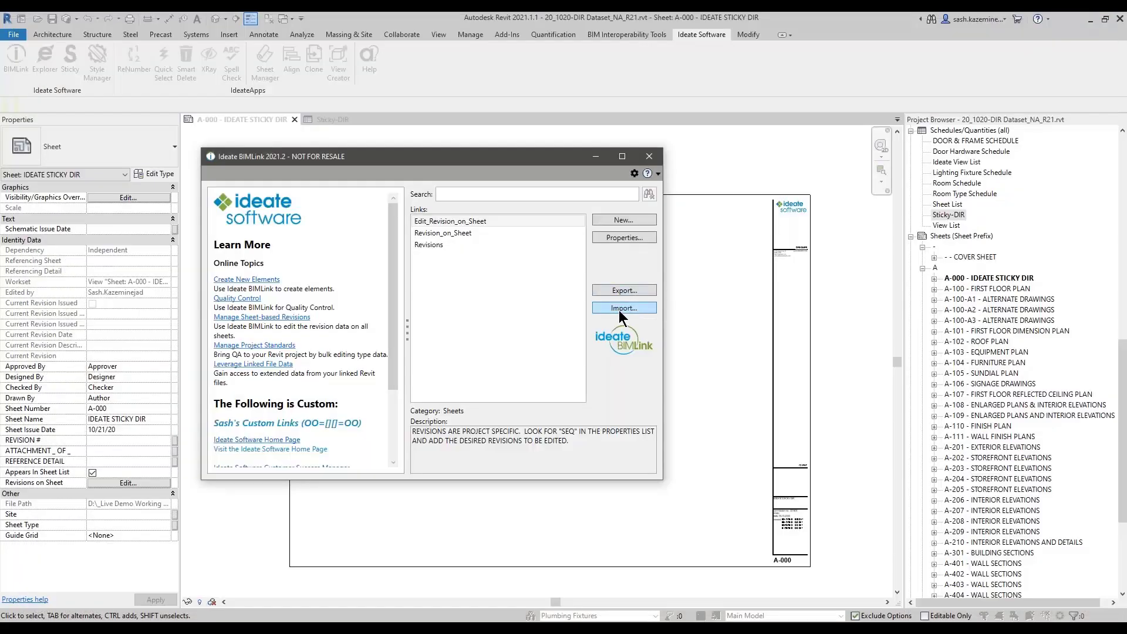
Import Edit_Revision_on_Sheet.xlsx into the Revit model after reviewing the Seq. 09 - CONSTRUCTION SET changes, and close BIMLink
left_click(622, 308)
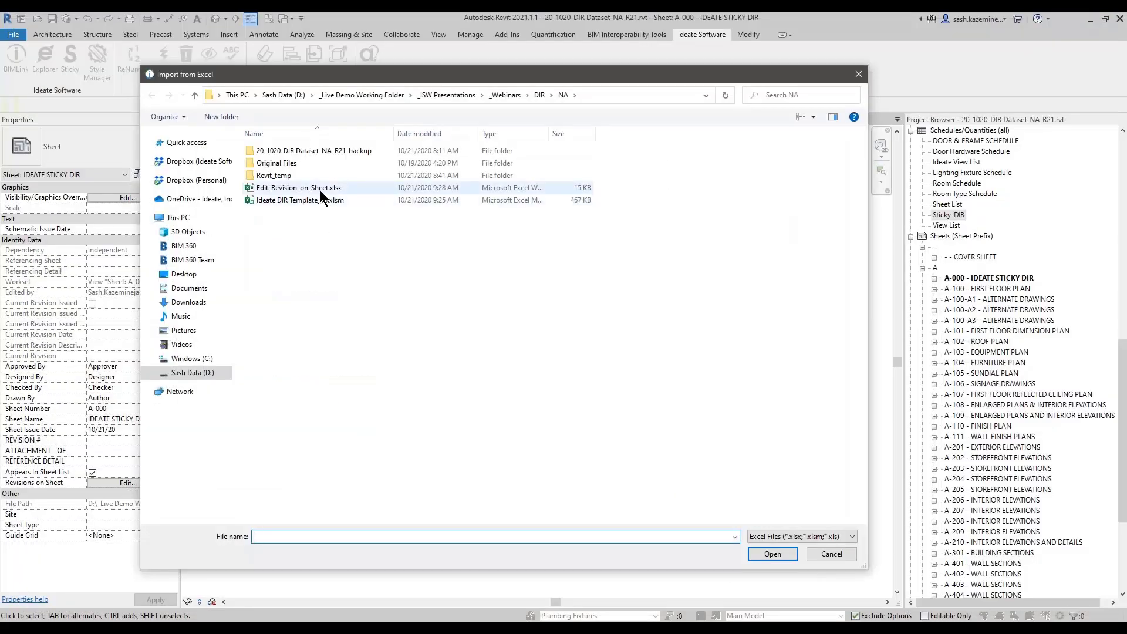
double_click(320, 188)
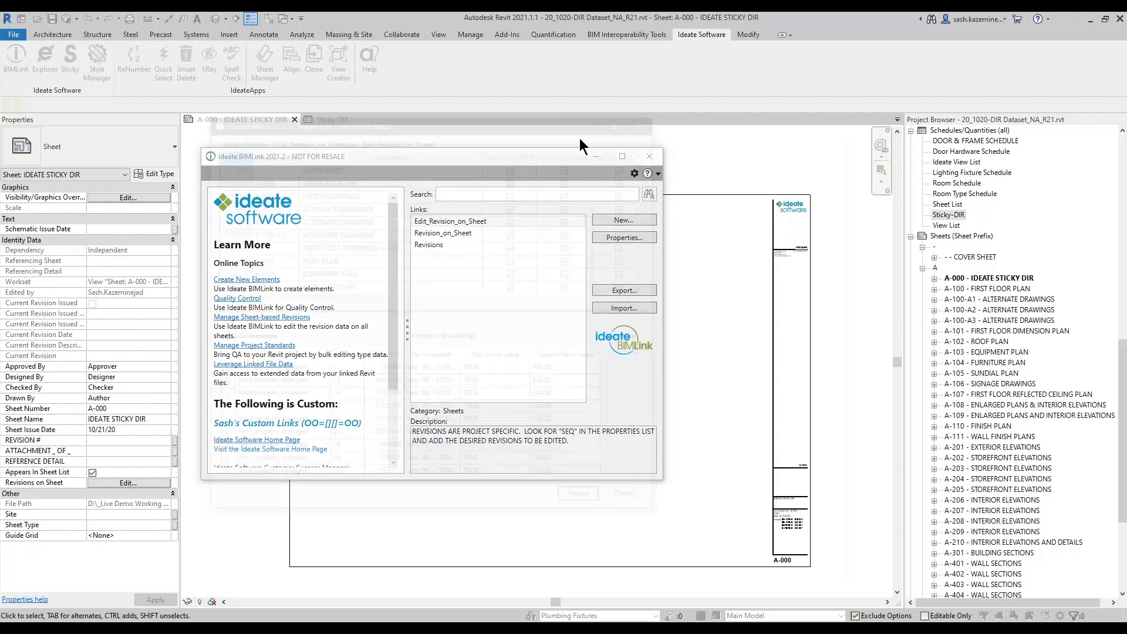
left_click_drag(365, 299, 564, 300)
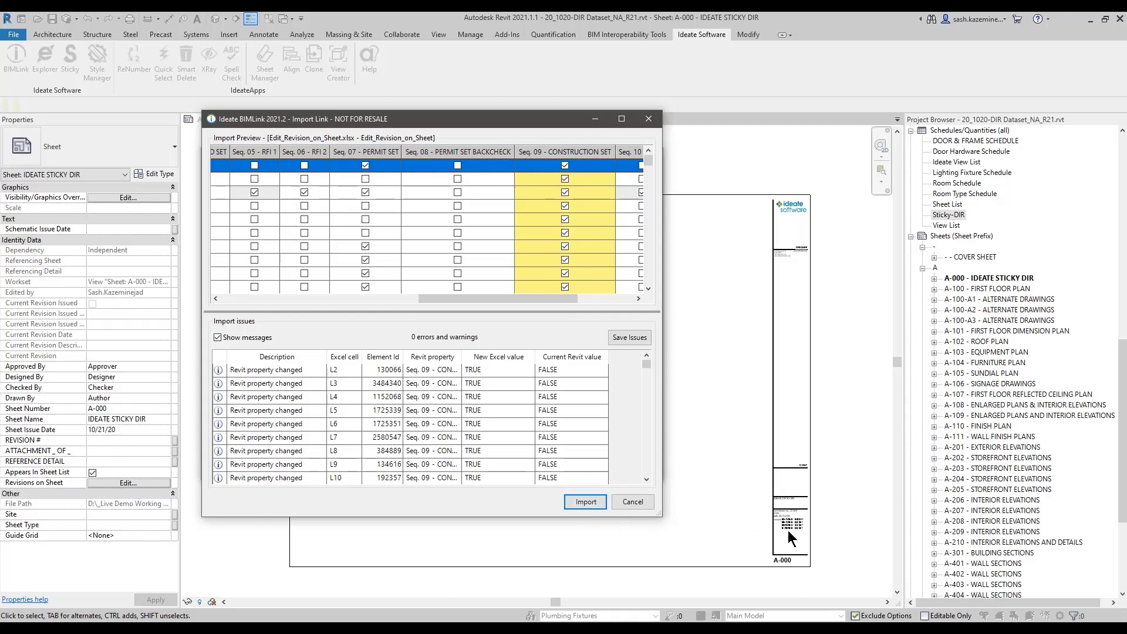
left_click(587, 505)
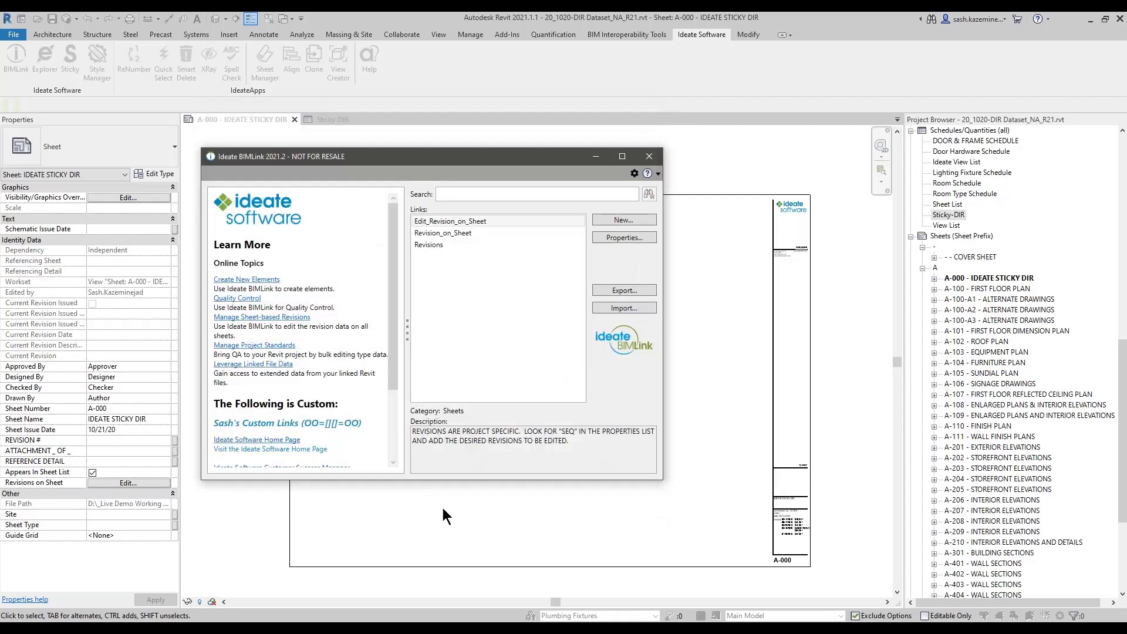
left_click(652, 154)
Check the revision list in the title block of sheet A-000 for the construction set issuance
scroll(815, 529, "up", 5)
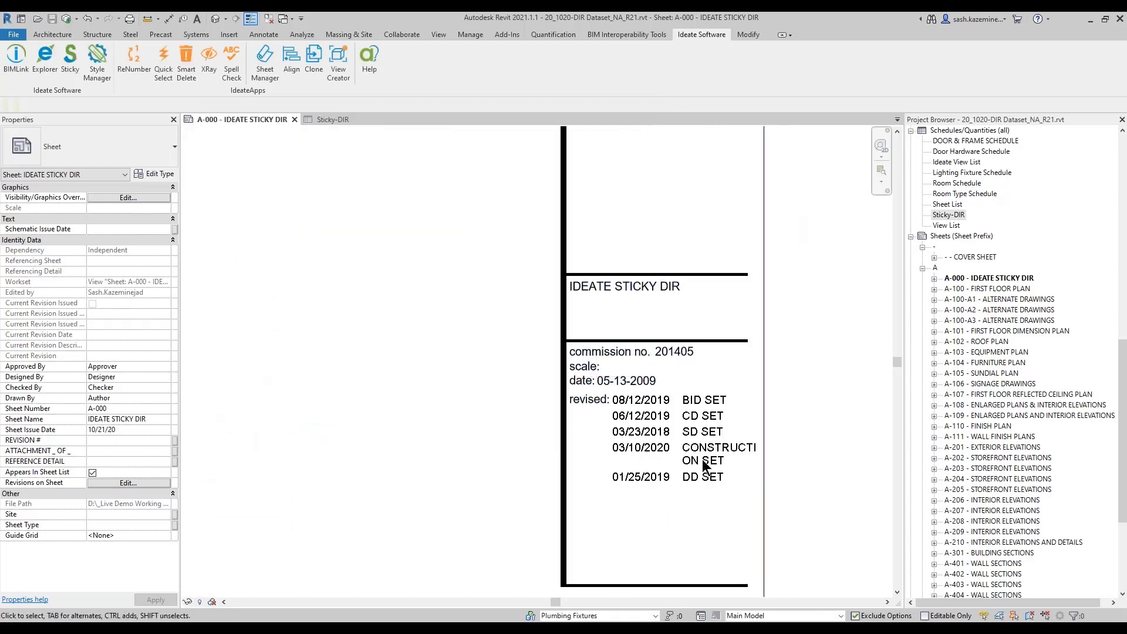
scroll(713, 449, "up", 3)
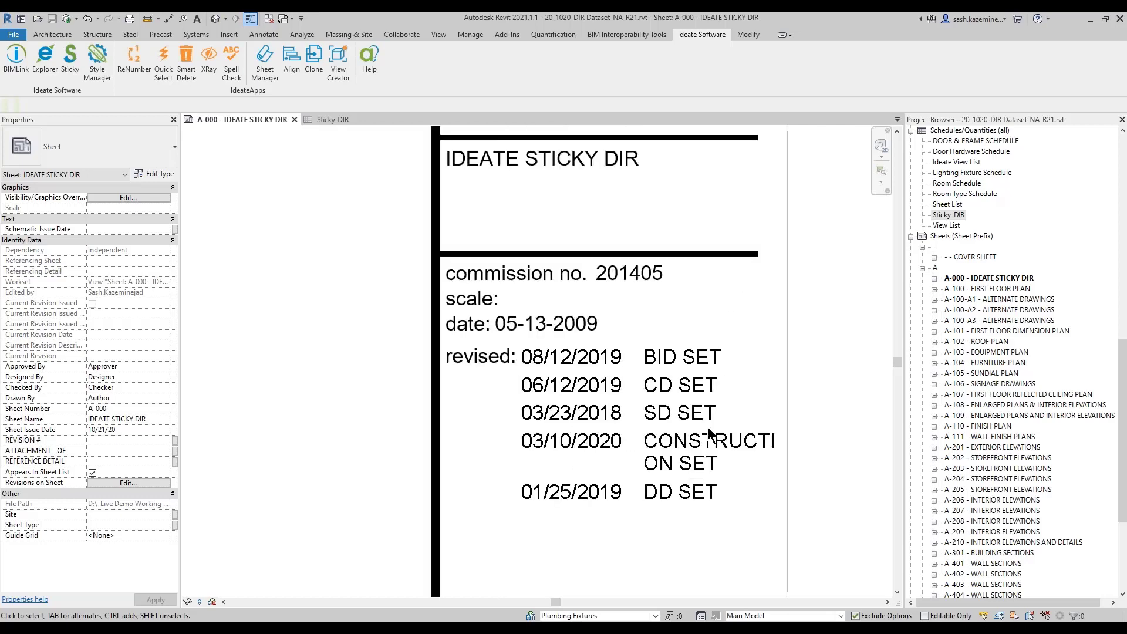
scroll(722, 456, "down", 5)
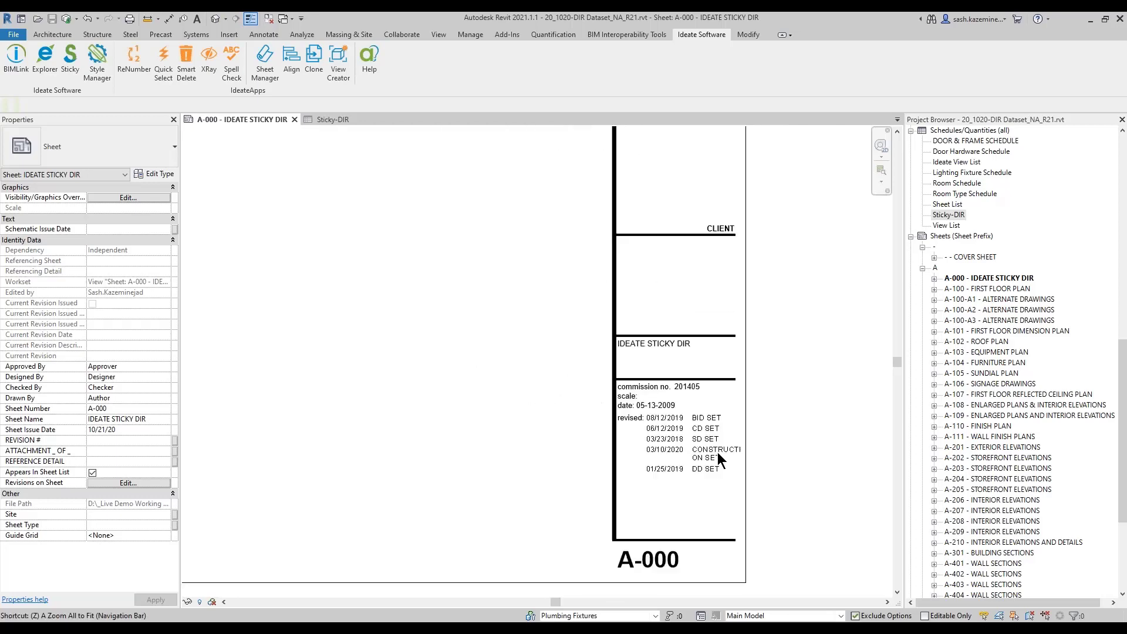
middle_click(666, 396)
middle_click(666, 395)
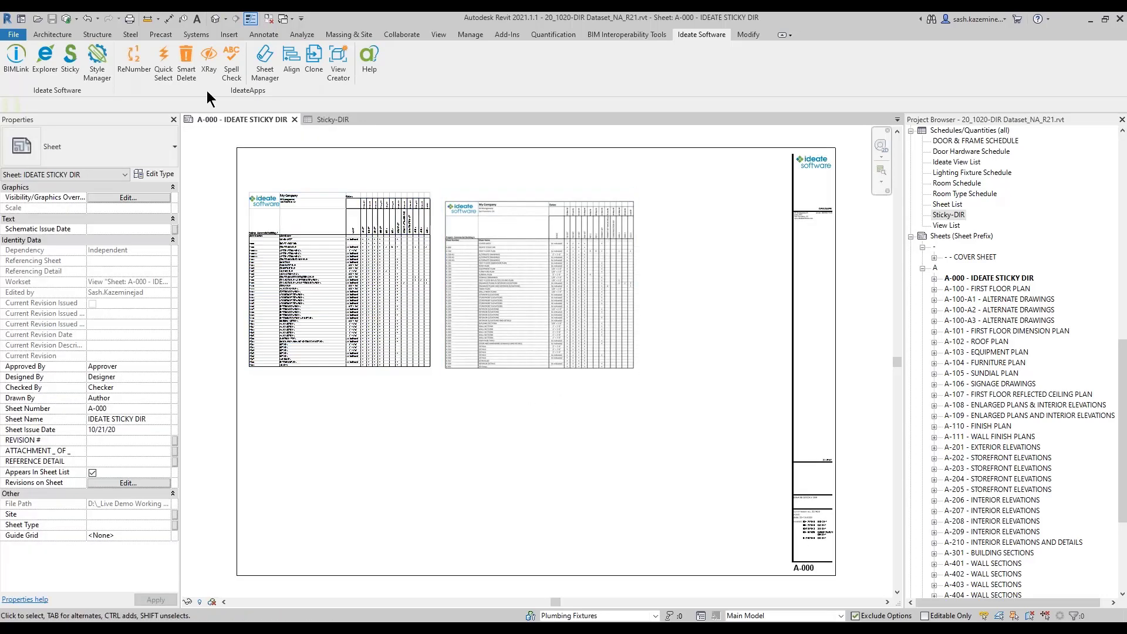
Review the linked properties and data preview of the Revisions link in BIMLink, leaving it without changes
left_click(21, 68)
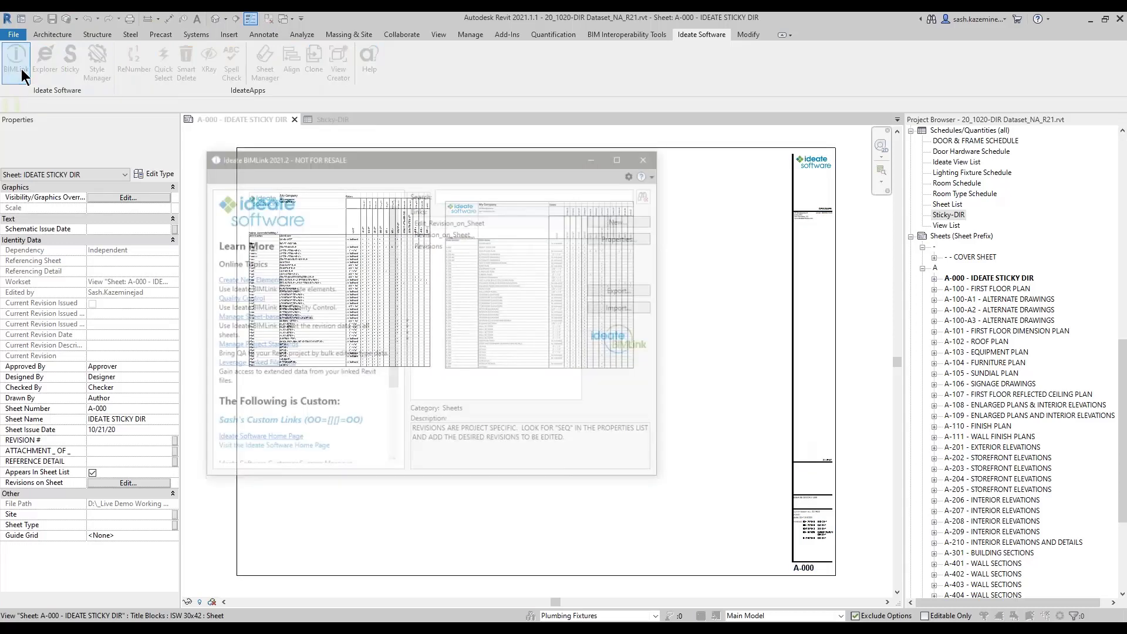
left_click(431, 245)
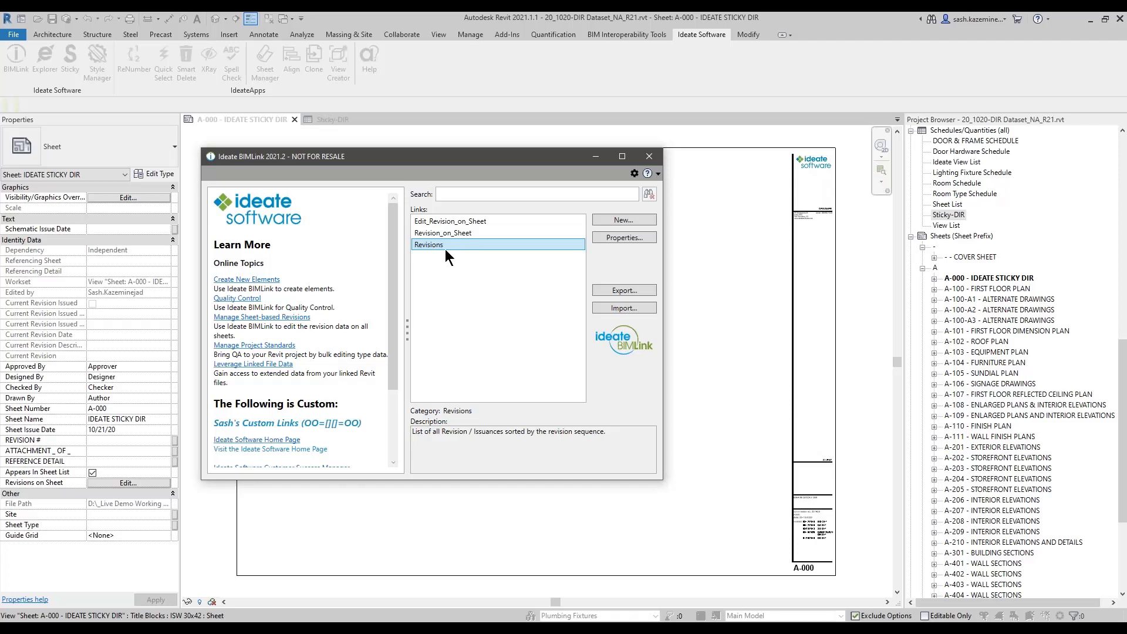
double_click(445, 249)
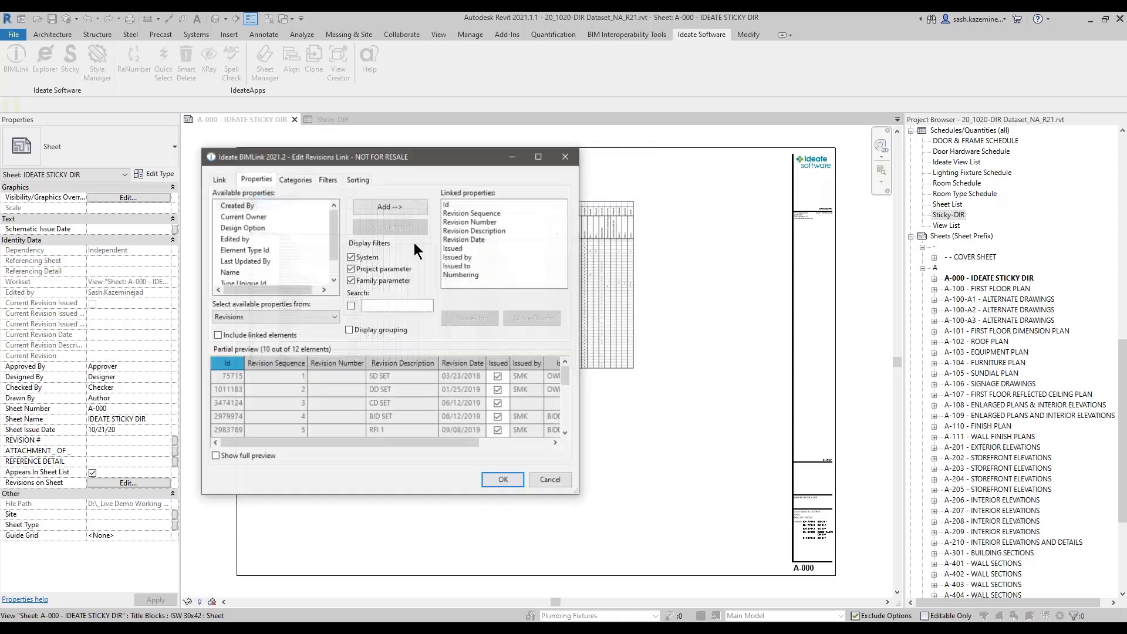
left_click_drag(577, 493, 722, 560)
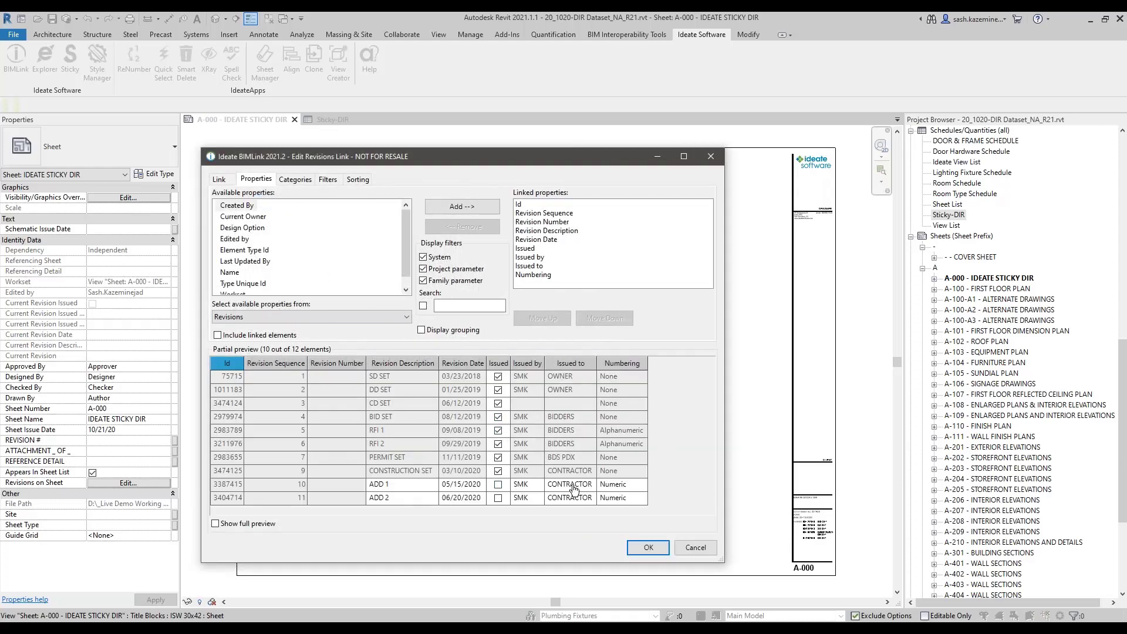
left_click(675, 545)
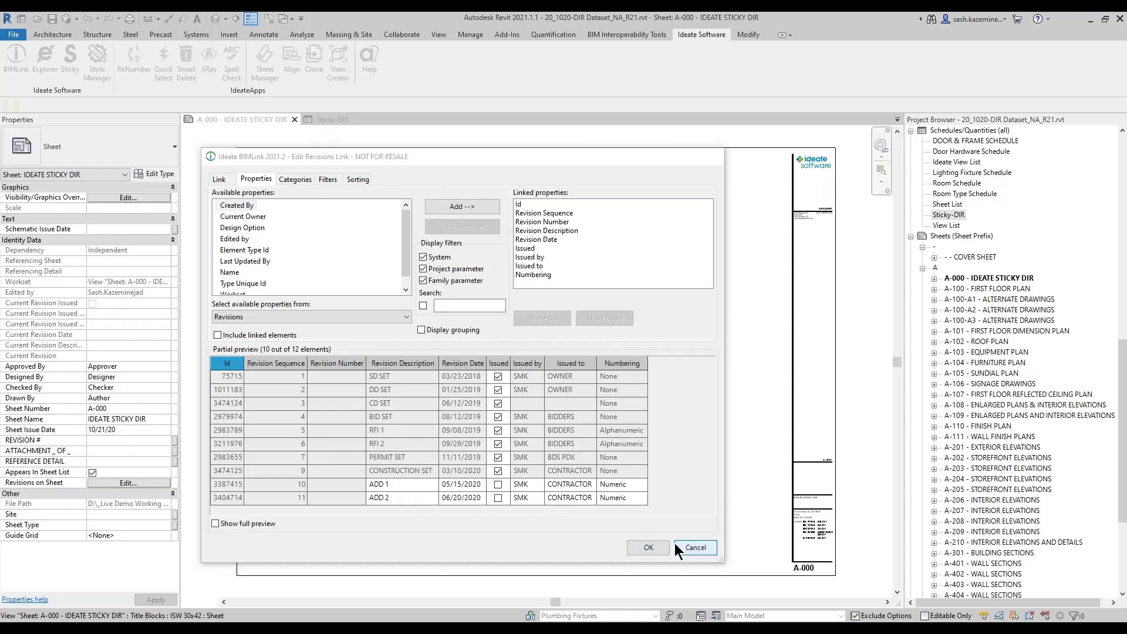
Review the Revision_on_Sheet link's preview, including the Seq. 09 - CONSTRUCTION SET column, leaving it without changes
left_click(447, 234)
key("ctrl")
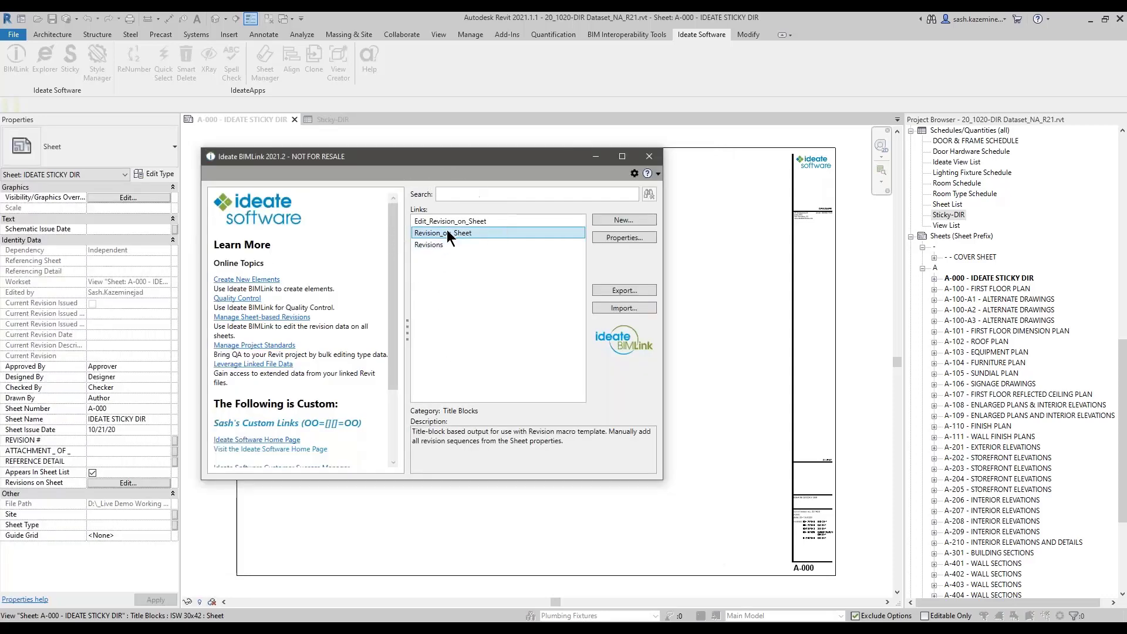
double_click(446, 232)
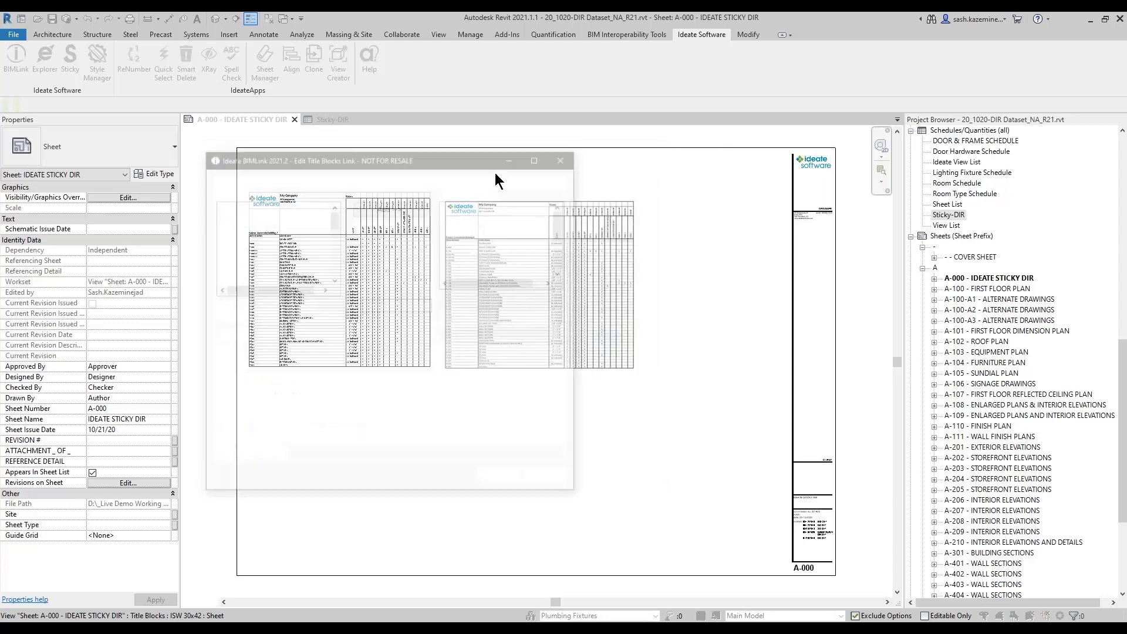
left_click_drag(421, 141, 327, 67)
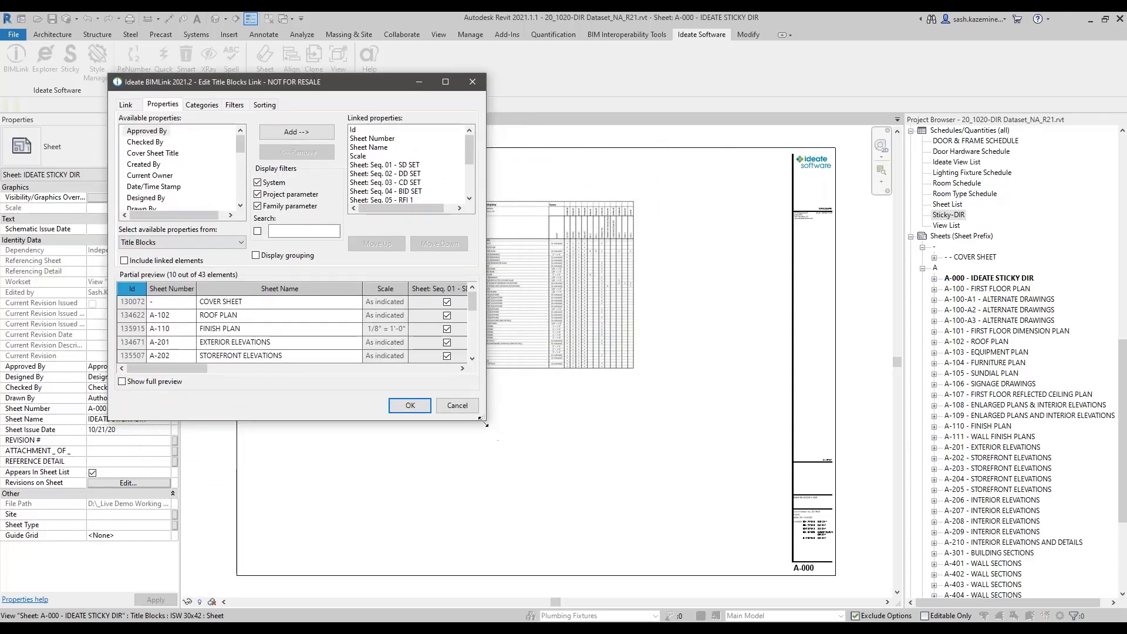
left_click_drag(485, 421, 834, 572)
left_click_drag(934, 613, 955, 614)
left_click_drag(557, 565, 785, 585)
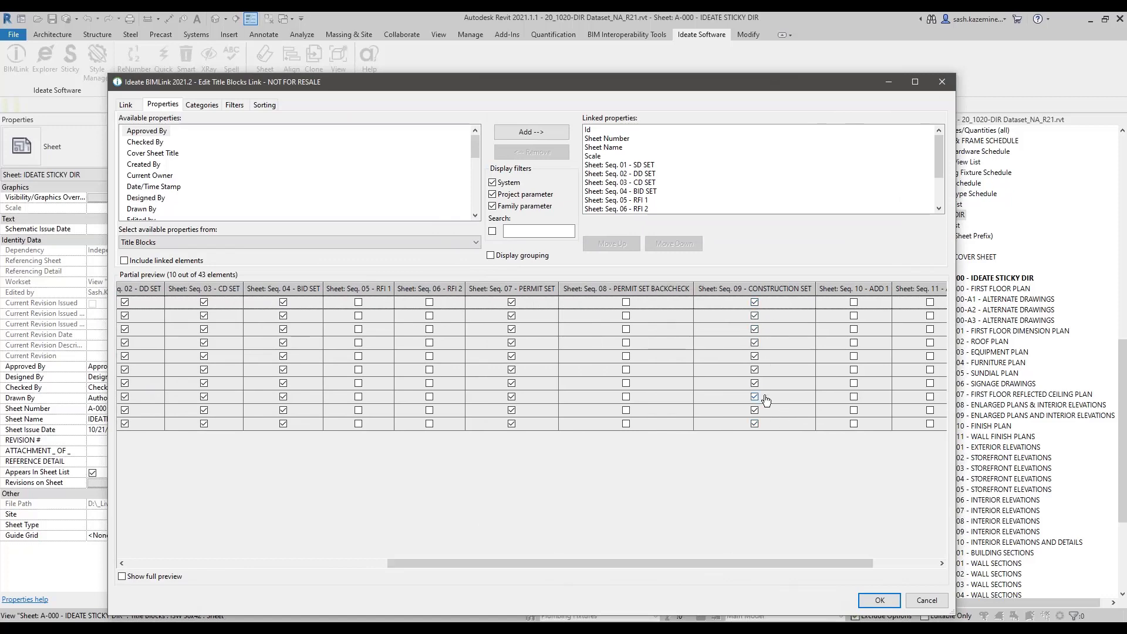
left_click(917, 597)
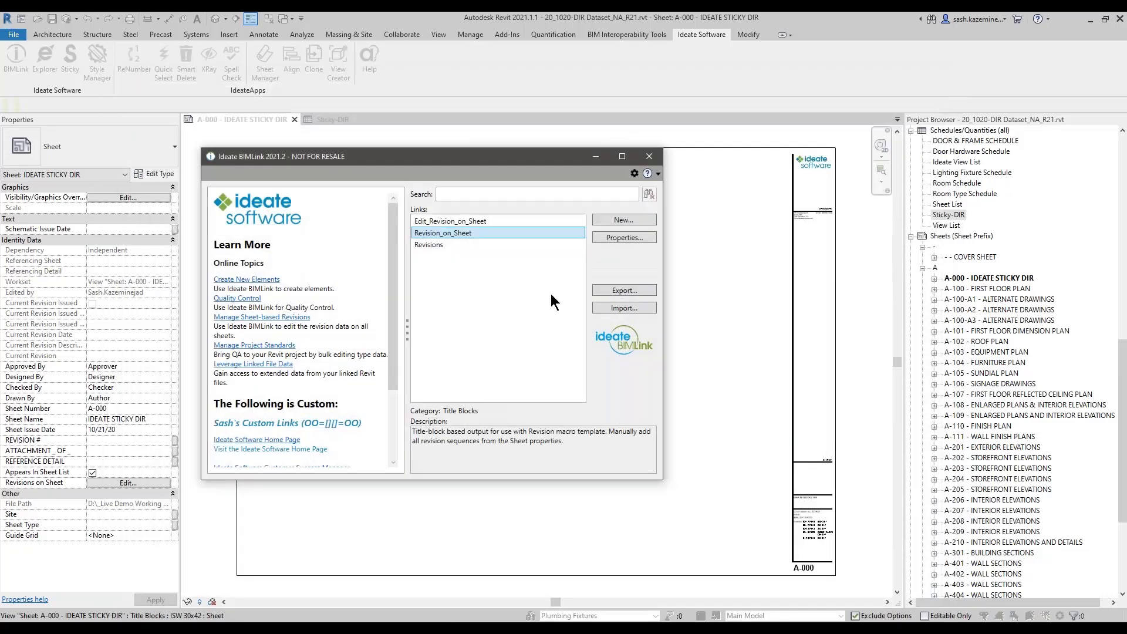
Export the Revision_on_Sheet link to the macro-enabled workbook Ideate DIR Template_v8.xlsm, overwriting its Revision_on_Sheet worksheet, and open the exported file
left_click(623, 291)
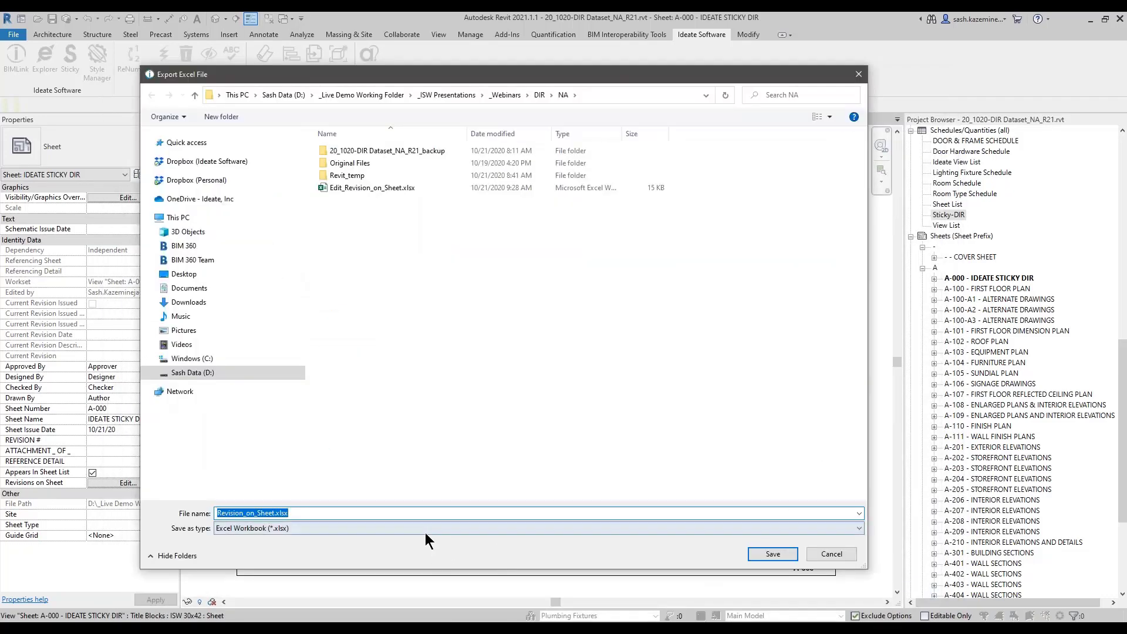
left_click(425, 533)
left_click(422, 546)
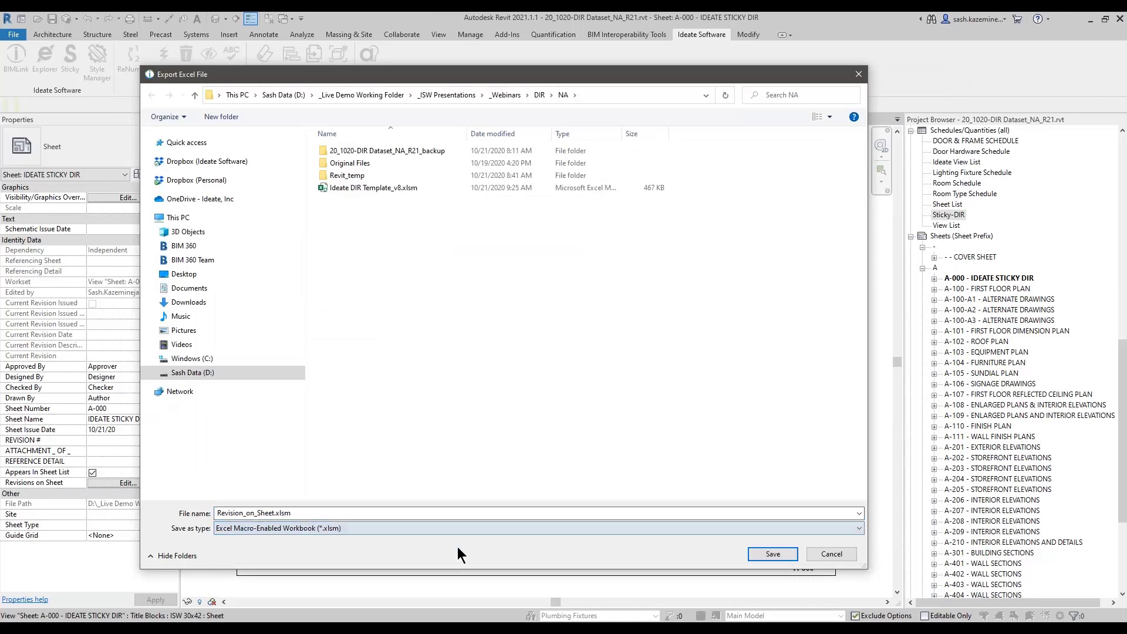
left_click(397, 189)
left_click(766, 554)
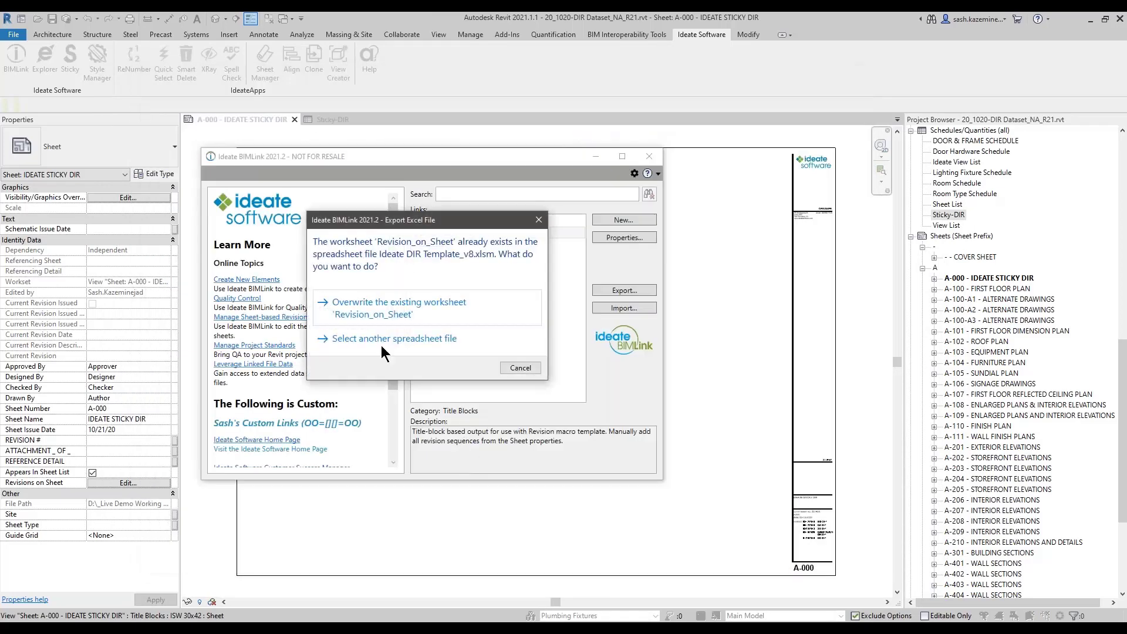
left_click(359, 303)
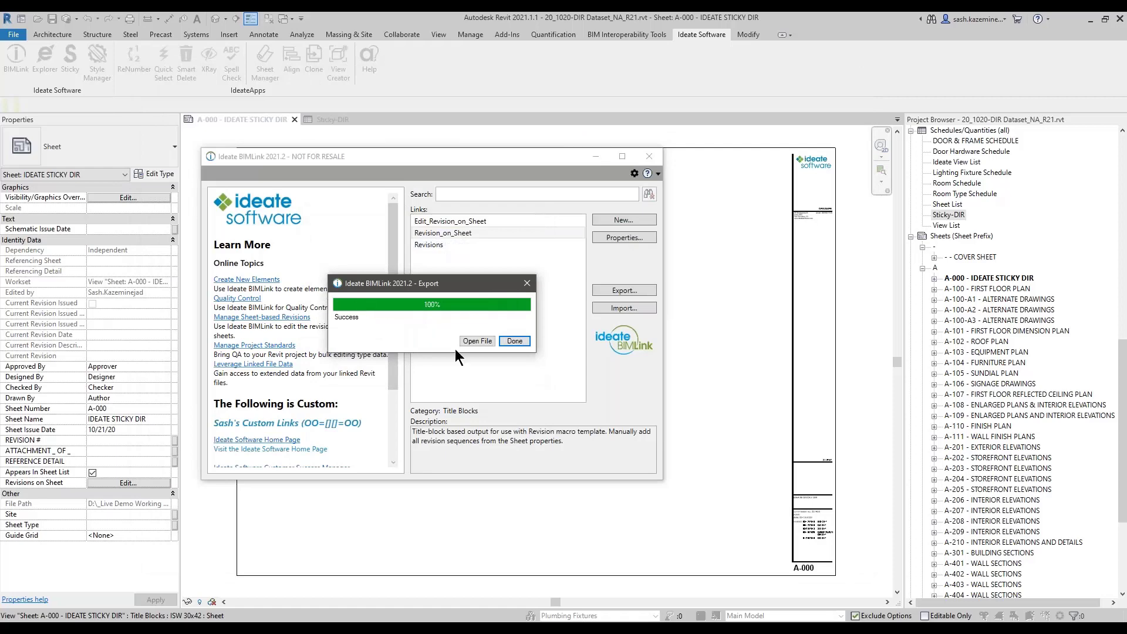
left_click(475, 341)
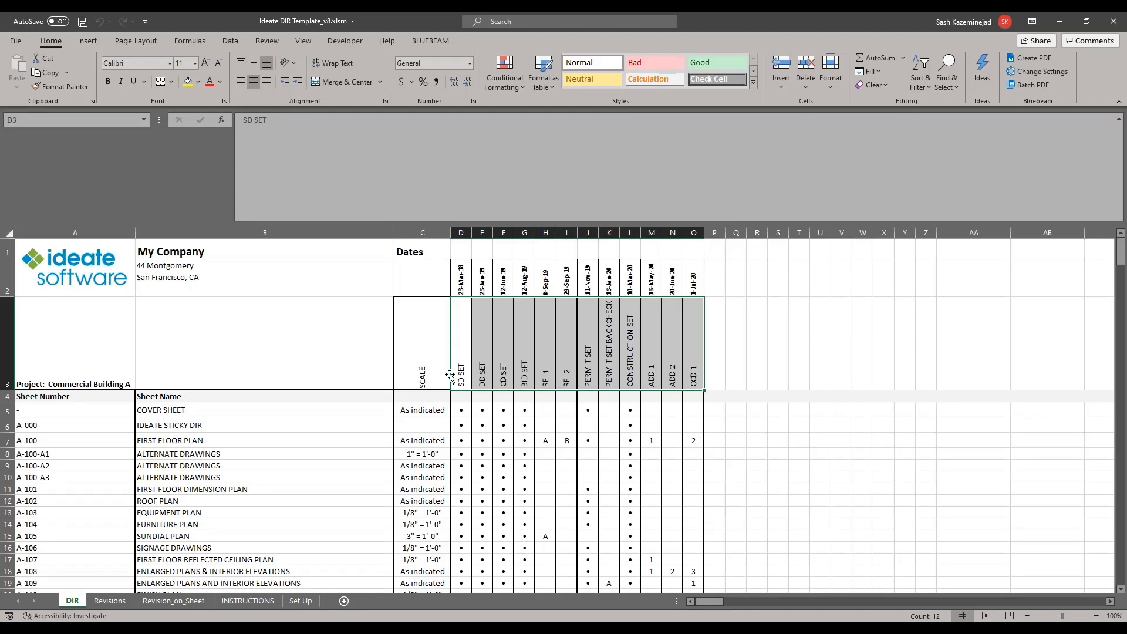
Save the Ideate DIR Template_v8.xlsm workbook, close it, and close BIMLink in Revit
left_click(83, 21)
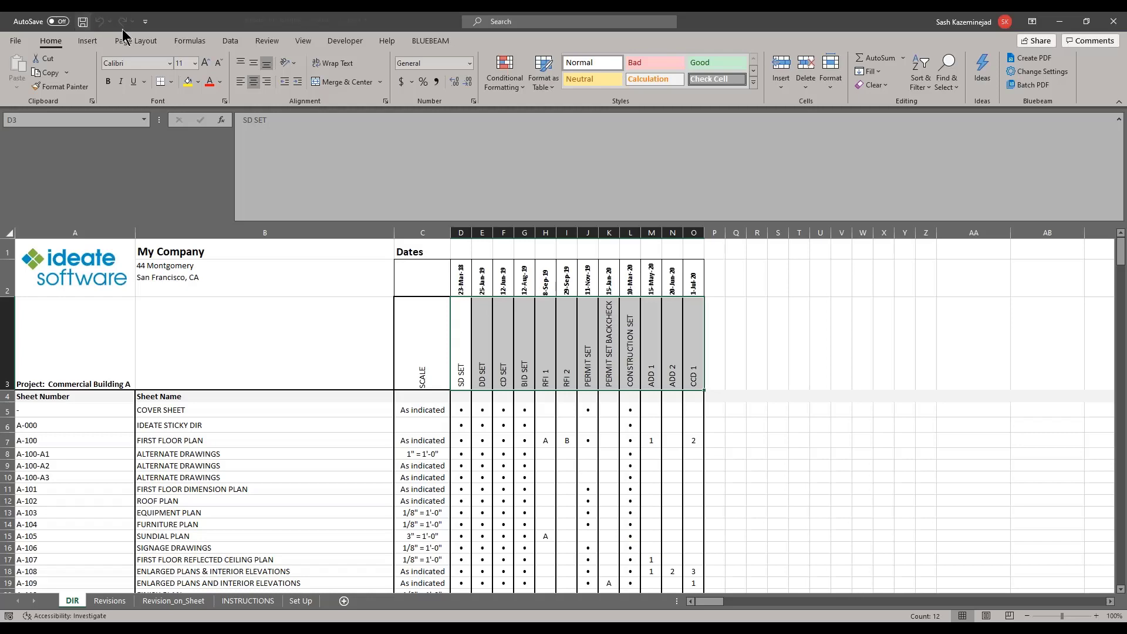
left_click(1113, 21)
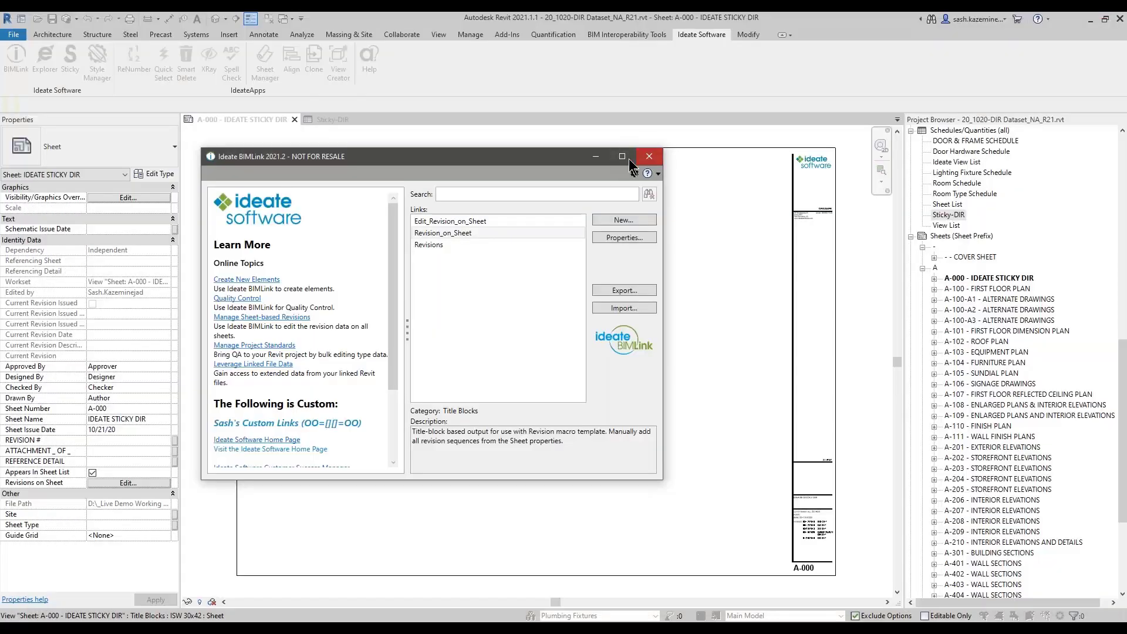
left_click(647, 156)
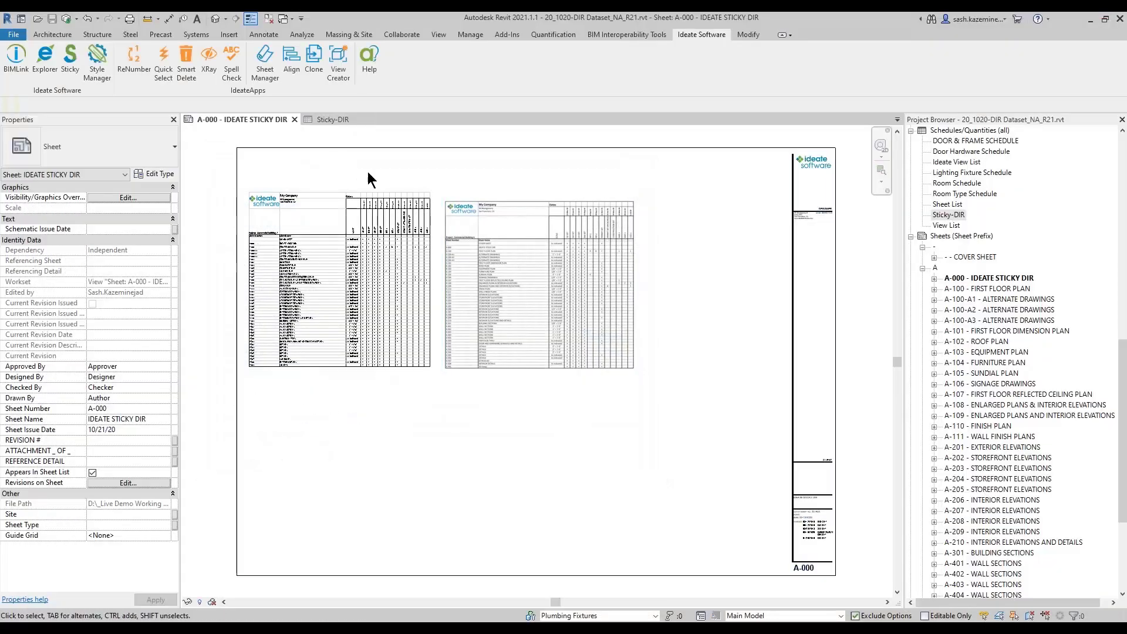
Open Ideate Sticky and update the out-of-date Ideate DIR Template_v8.xlsm - DIR - Print_Area image
middle_click_drag(422, 193, 590, 246)
left_click(80, 67)
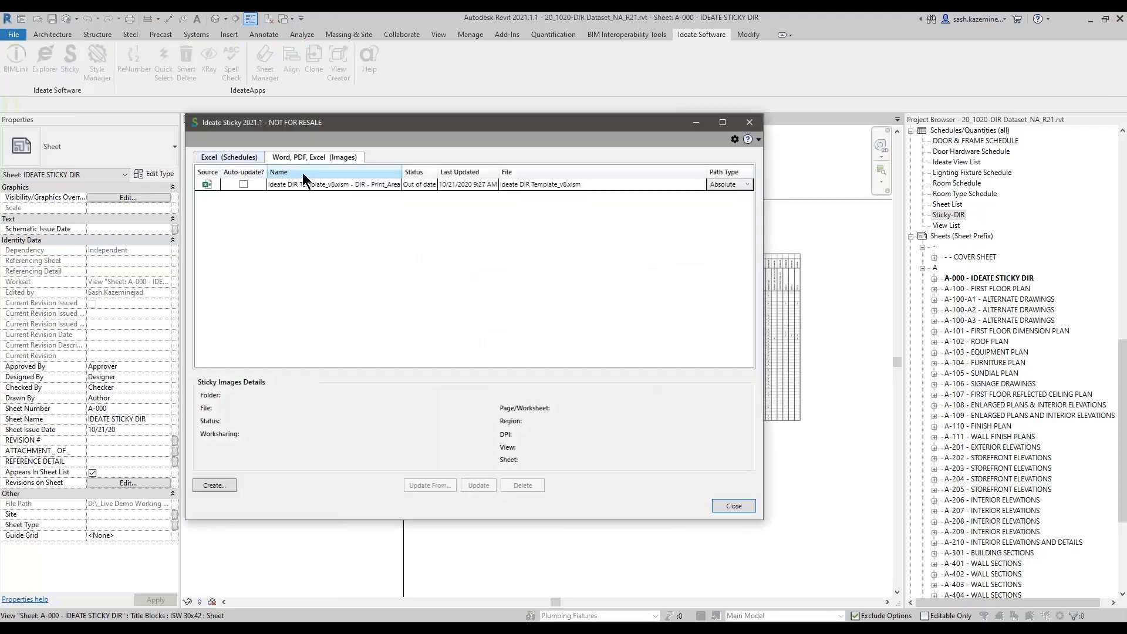
left_click(421, 184)
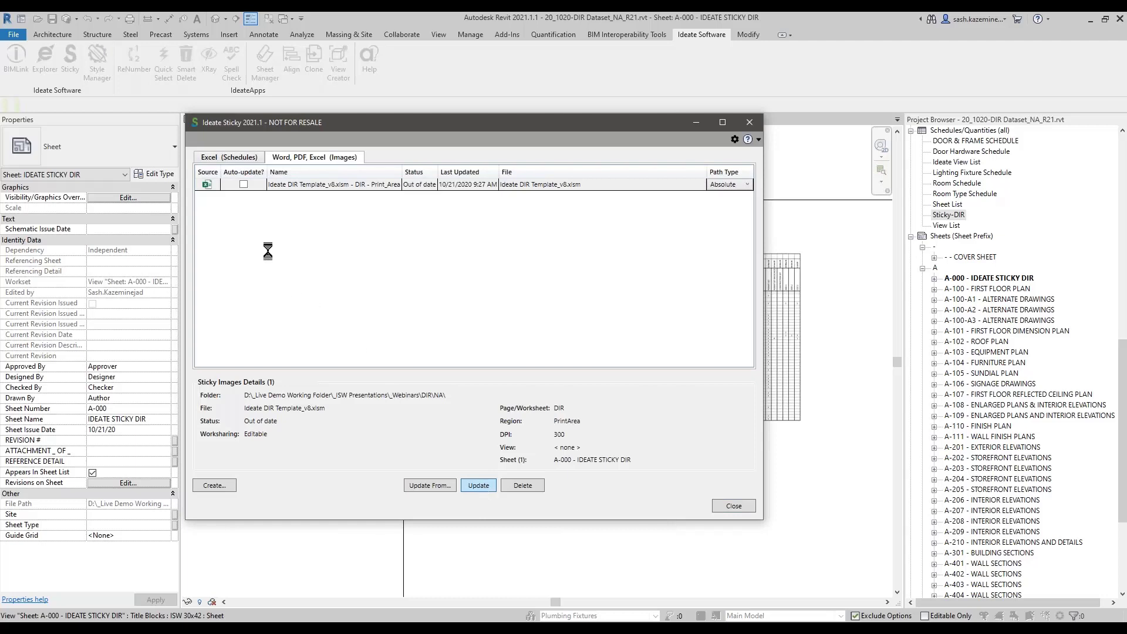
Update the Sticky-DIR Excel schedule from Ideate DIR Template_v8.xlsm and close Ideate Sticky
left_click(235, 157)
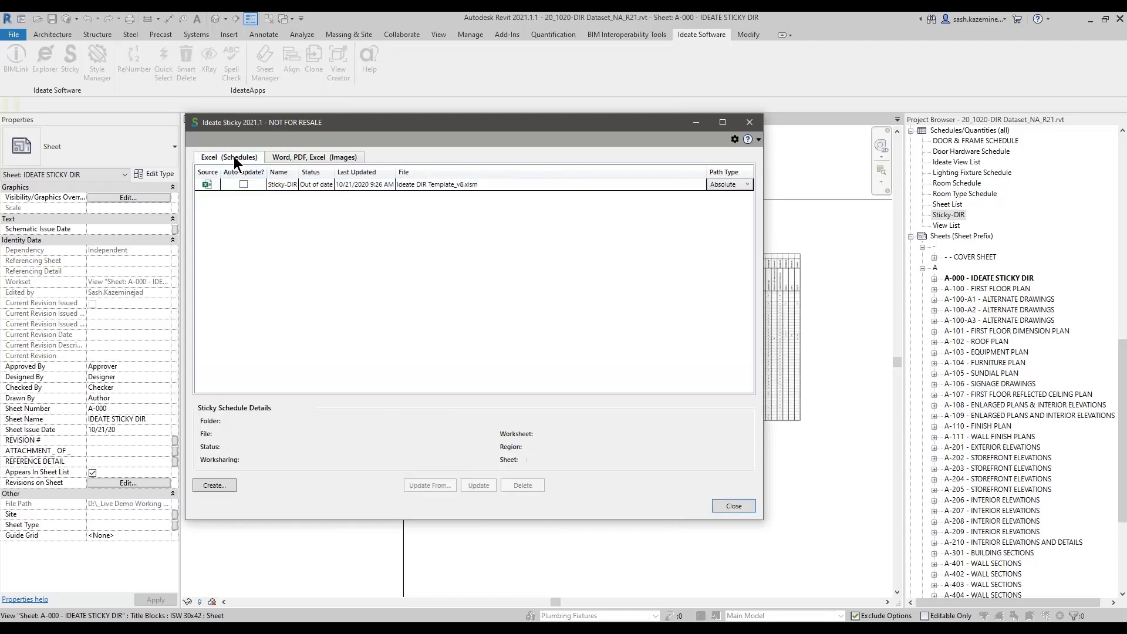
left_click(325, 184)
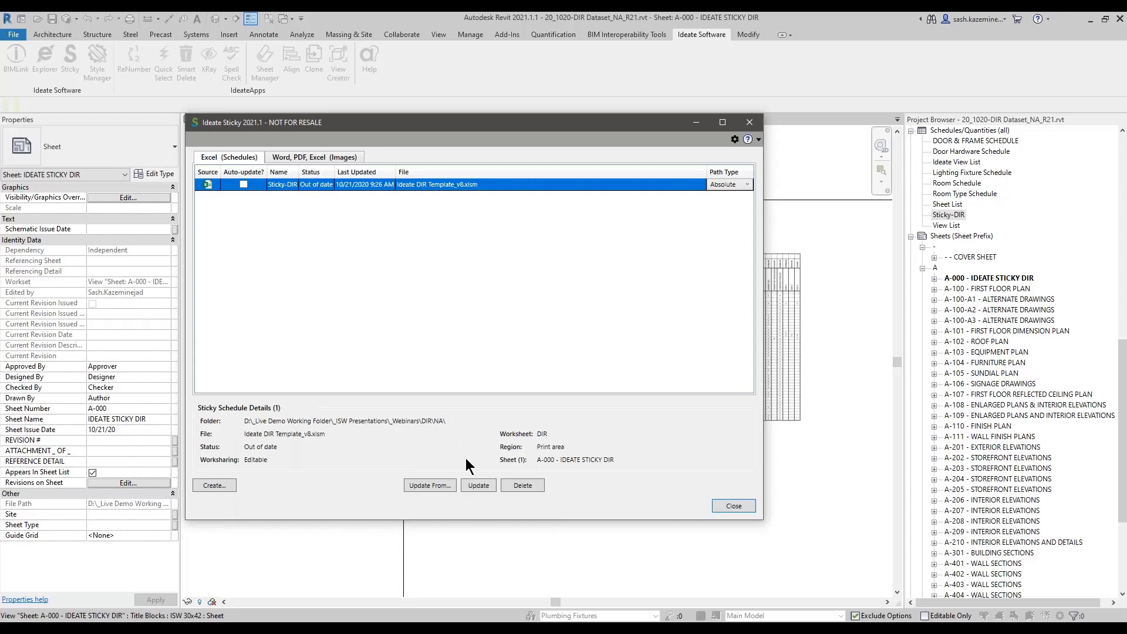
left_click(473, 486)
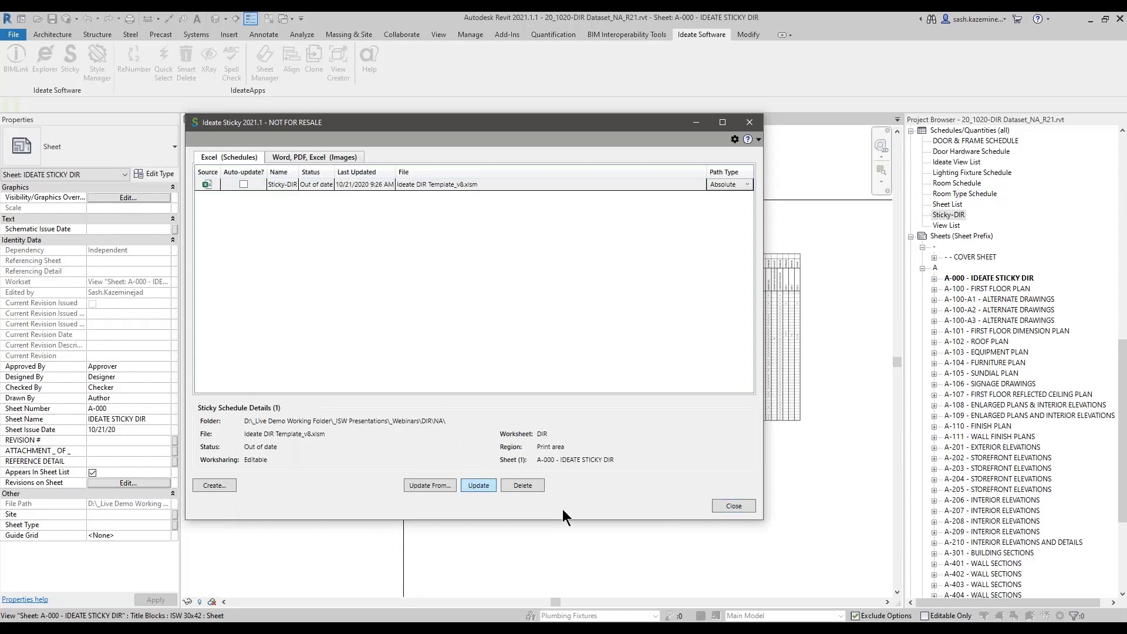
left_click(732, 506)
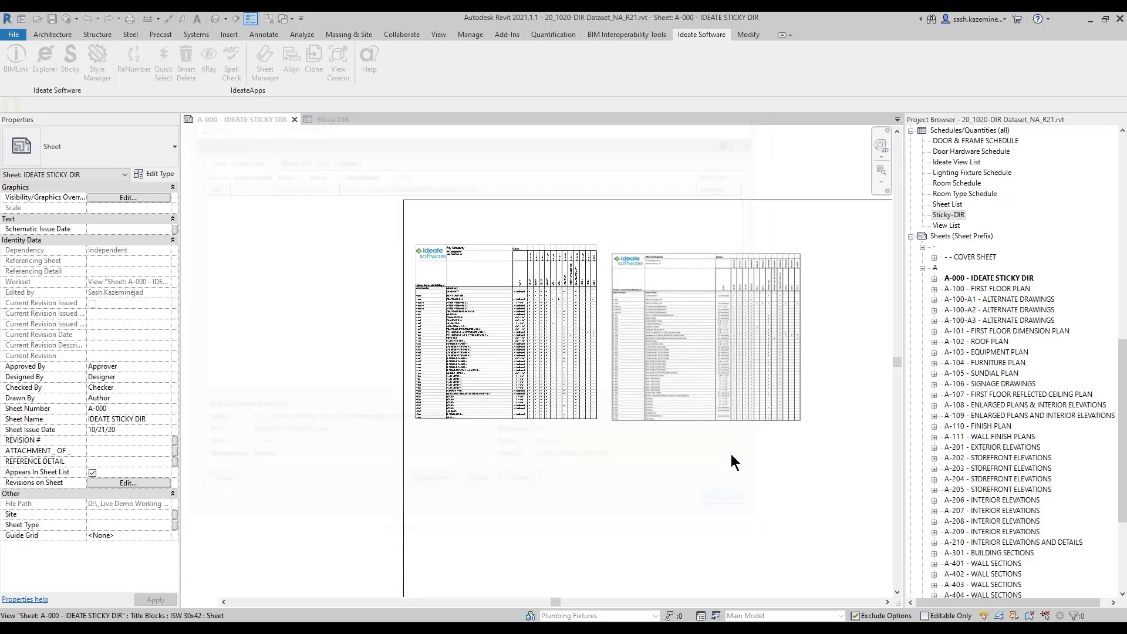
Examine the CONSTRUCTION SET column in both the DIR image and the Sticky-DIR schedule on sheet A-000
scroll(784, 298, "up", 5)
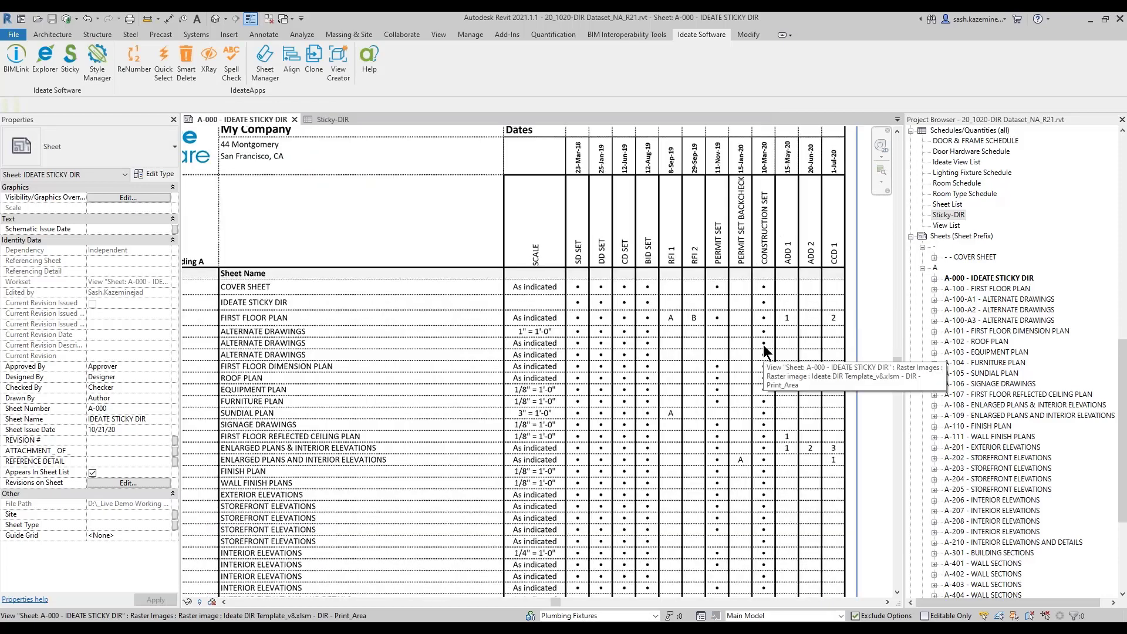
scroll(496, 341, "down", 5)
scroll(565, 352, "up", 3)
scroll(518, 337, "up", 1)
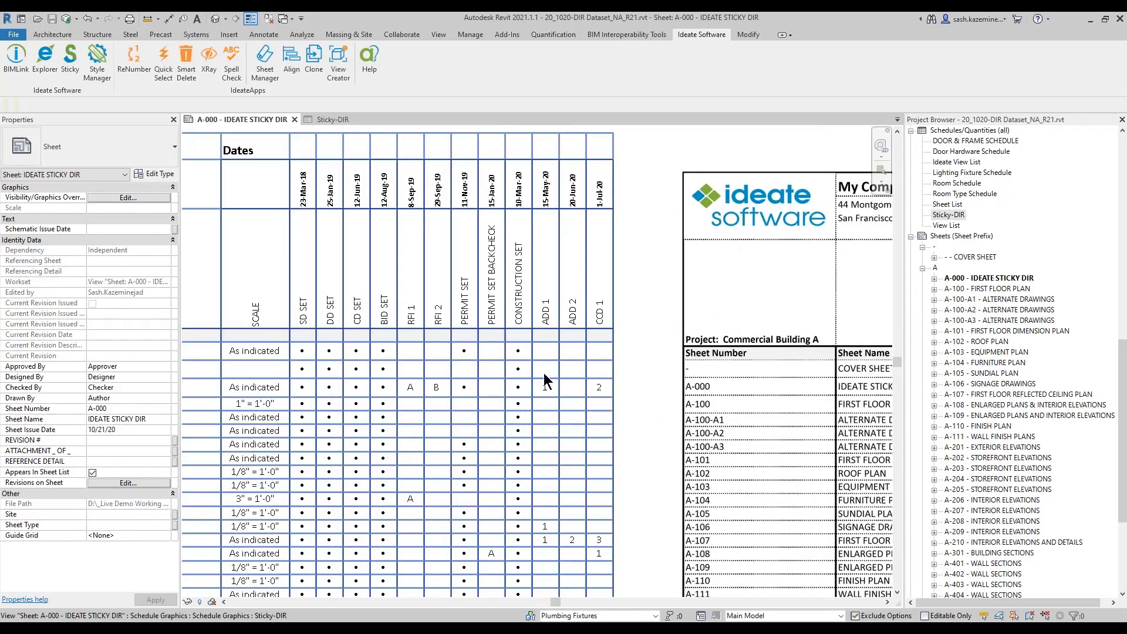
scroll(544, 376, "down", 5)
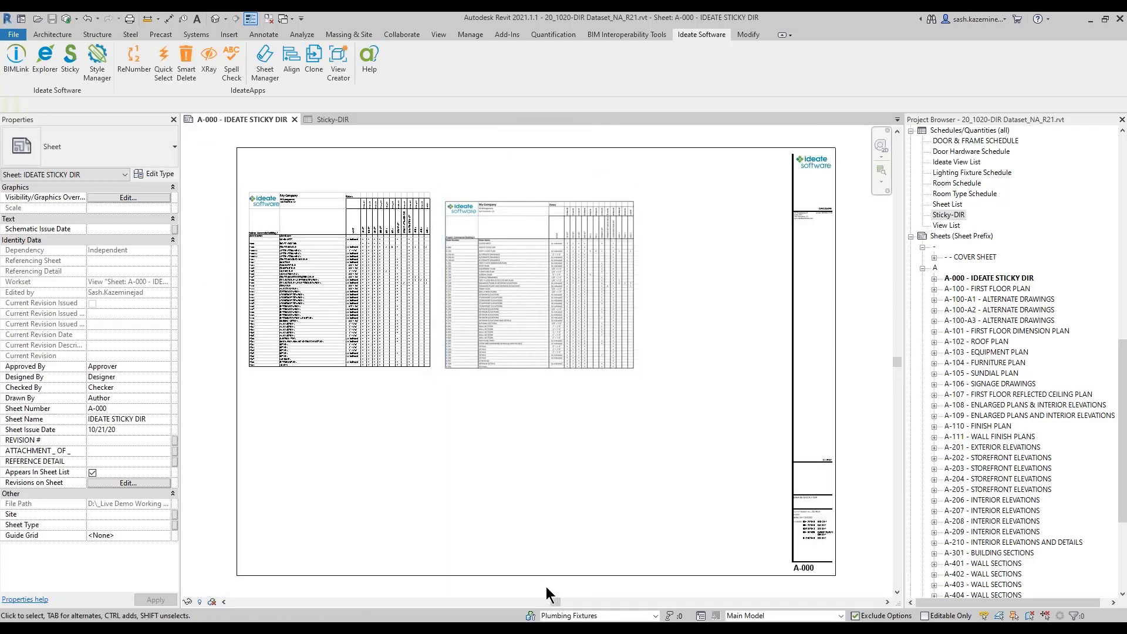
Switch to the PowerPoint slide show and advance to the Ideate Automation and DIR slide
key("alt+Tab")
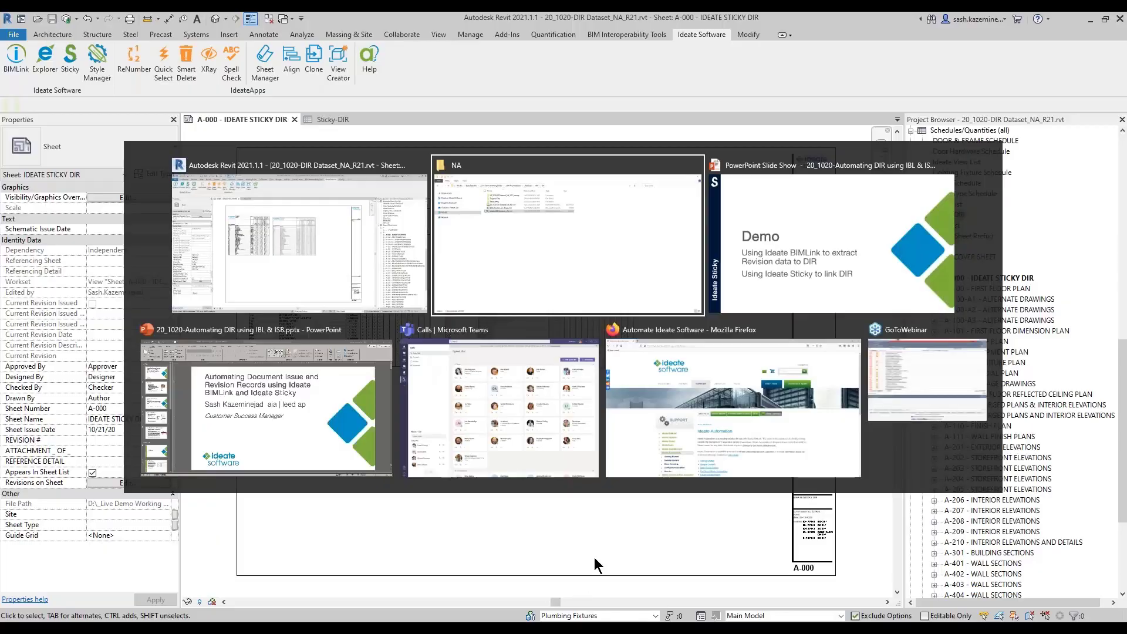
key("alt+Tab")
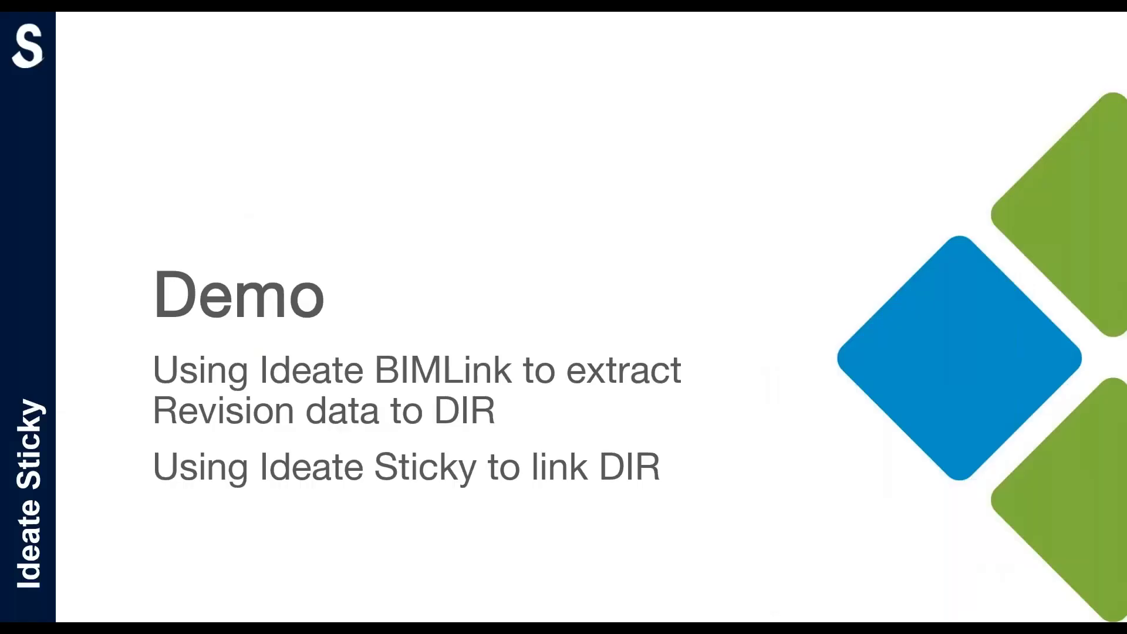
key("Right")
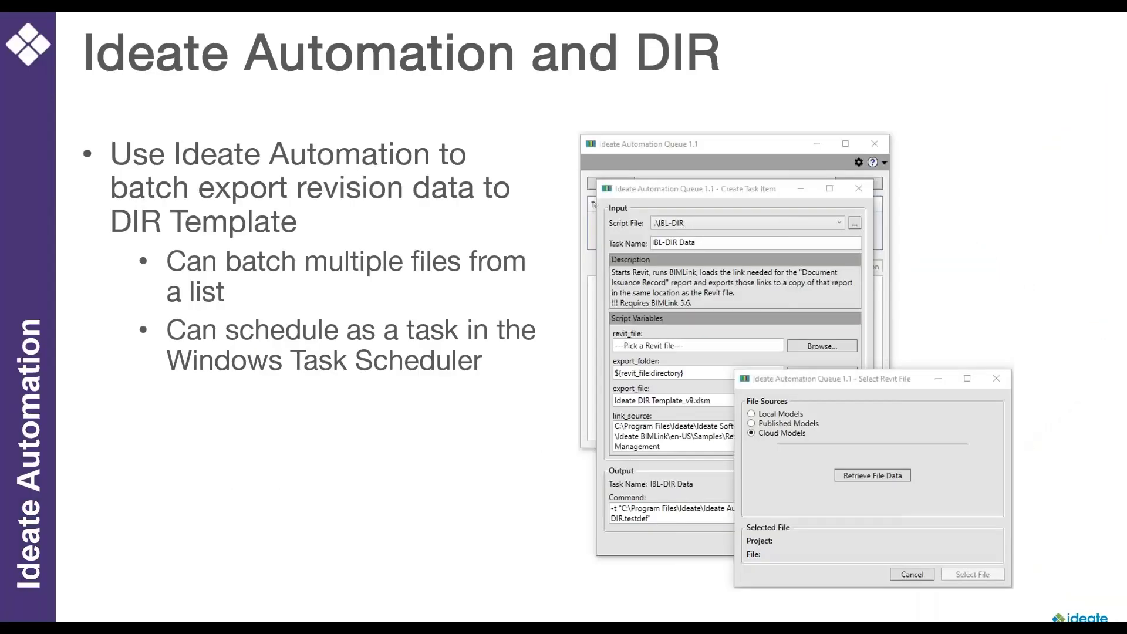